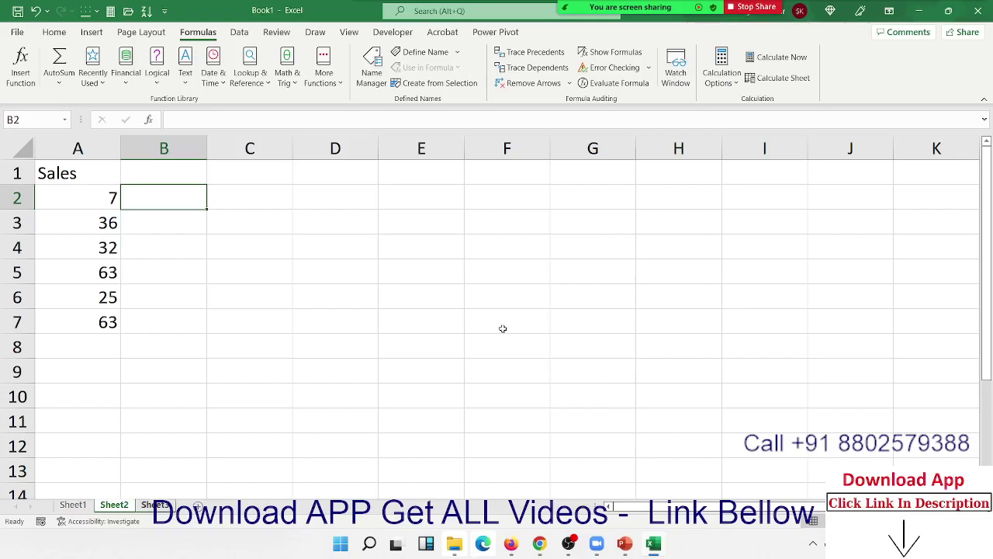
# Enter the range label '50 - 80' in C2 and its payout 800 in D2.
pyautogui.click(395, 225)
pyautogui.click(259, 200)
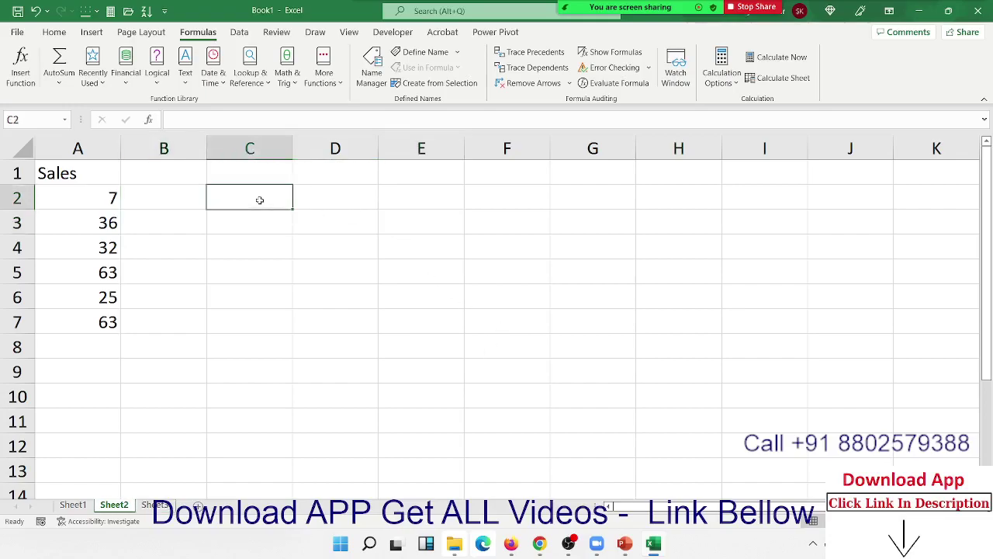
pyautogui.write('>')
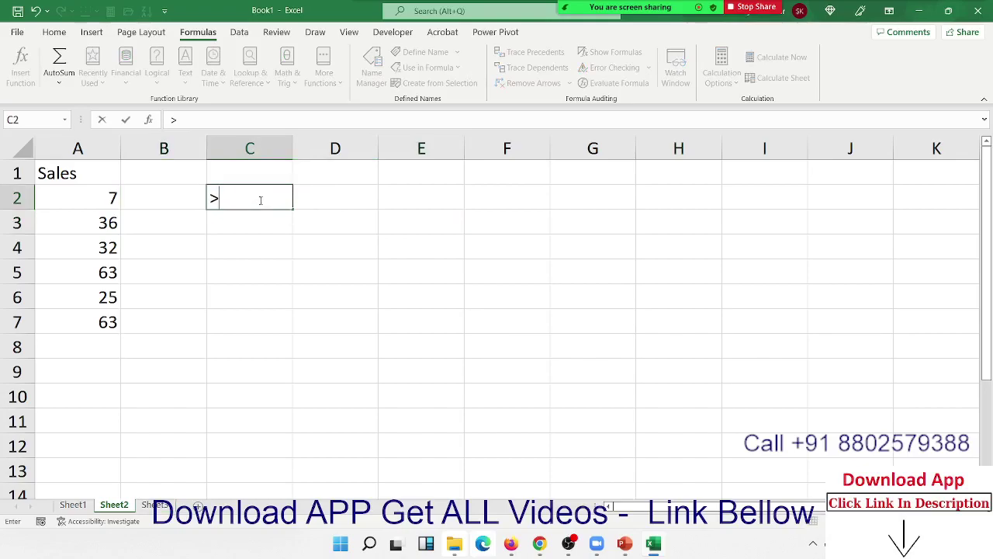
pyautogui.press('BackSpace')
pyautogui.write('5')
pyautogui.write('0 - ')
pyautogui.write('80')
pyautogui.press('Return')
pyautogui.press('Up')
pyautogui.press('Right')
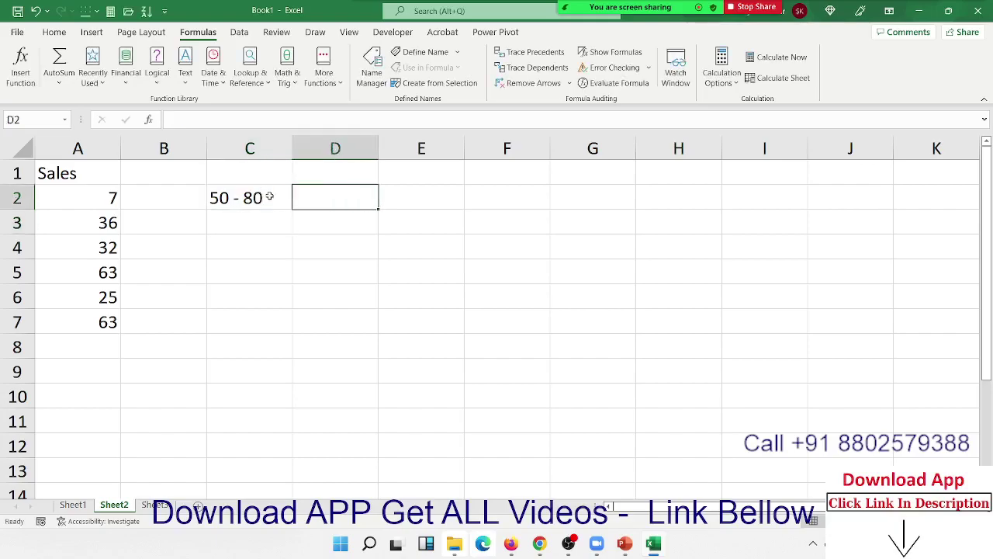
pyautogui.write('800')
pyautogui.press('Left')
pyautogui.press('Left')
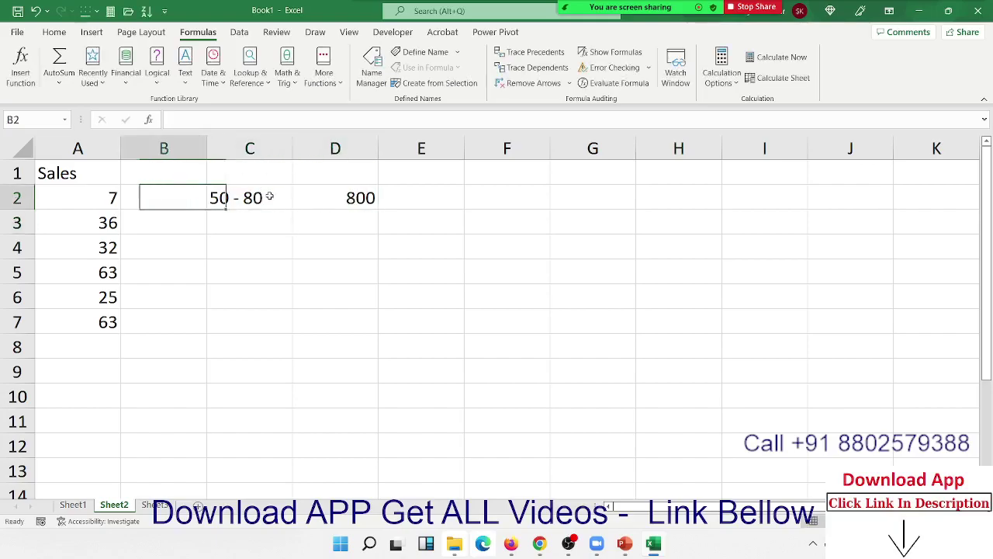
# Show and close the meeting participants list, then return to cell B2.
pyautogui.click(555, 19)
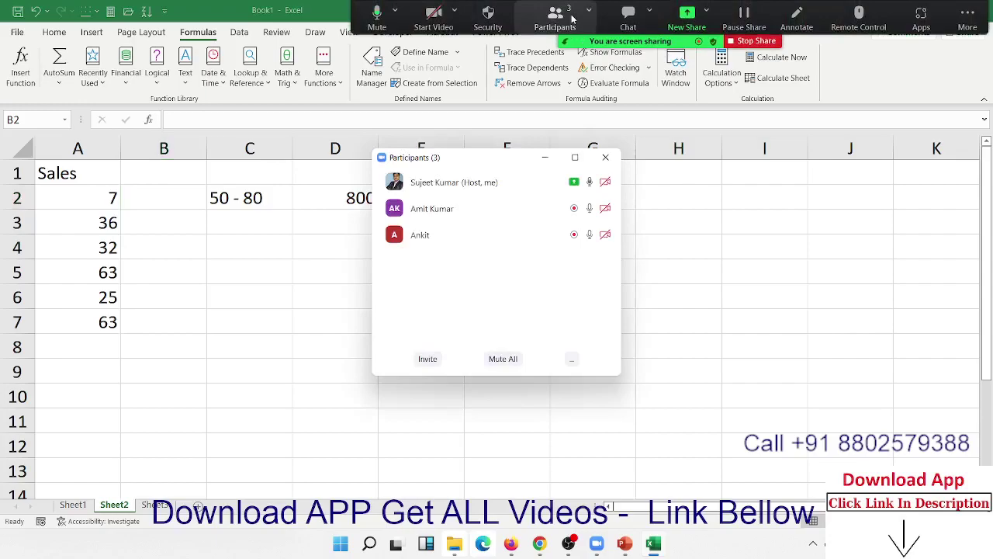
pyautogui.click(605, 156)
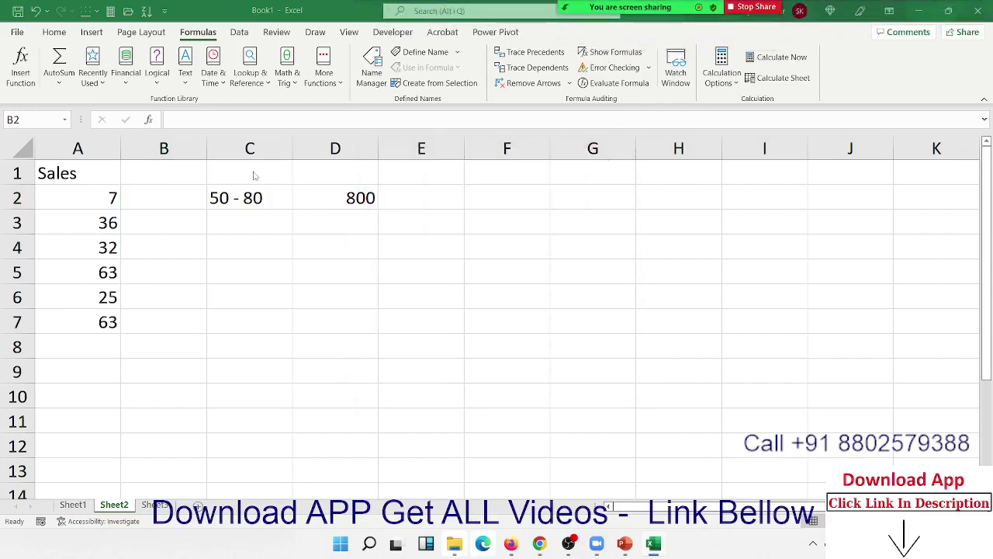
pyautogui.click(176, 200)
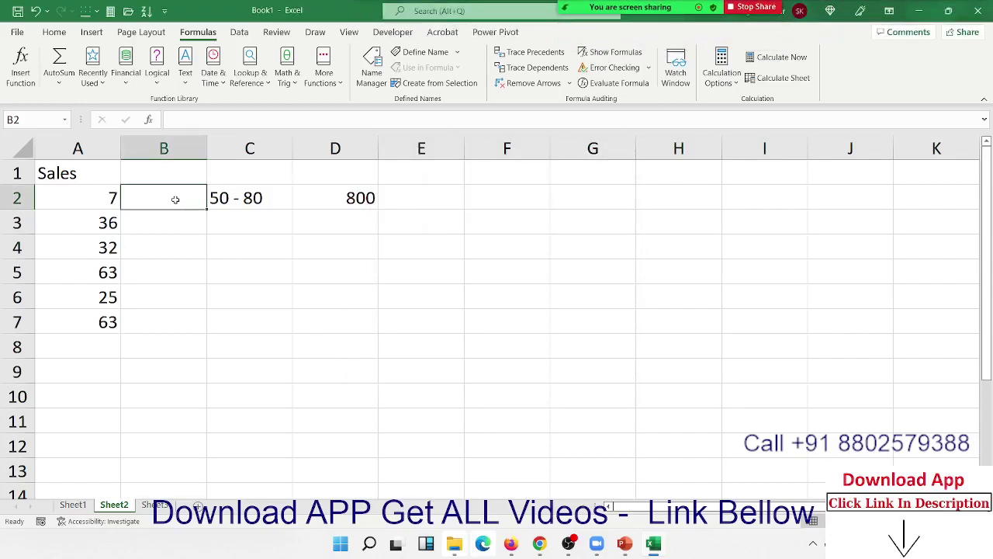
# Enter =AND(A2>50,A2<80) in B2 to test whether the sale is between 50 and 80.
pyautogui.write('=an')
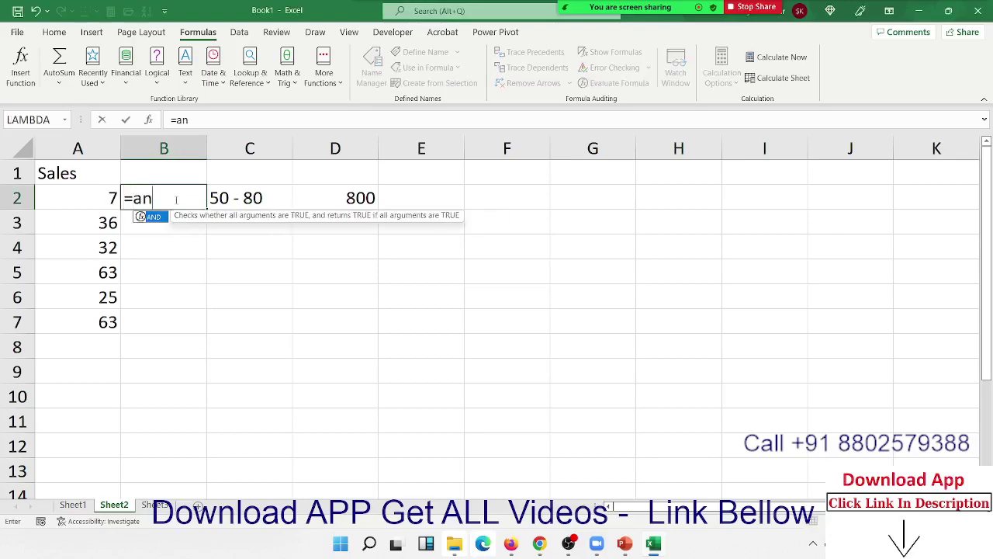
pyautogui.write('d')
pyautogui.press('Tab')
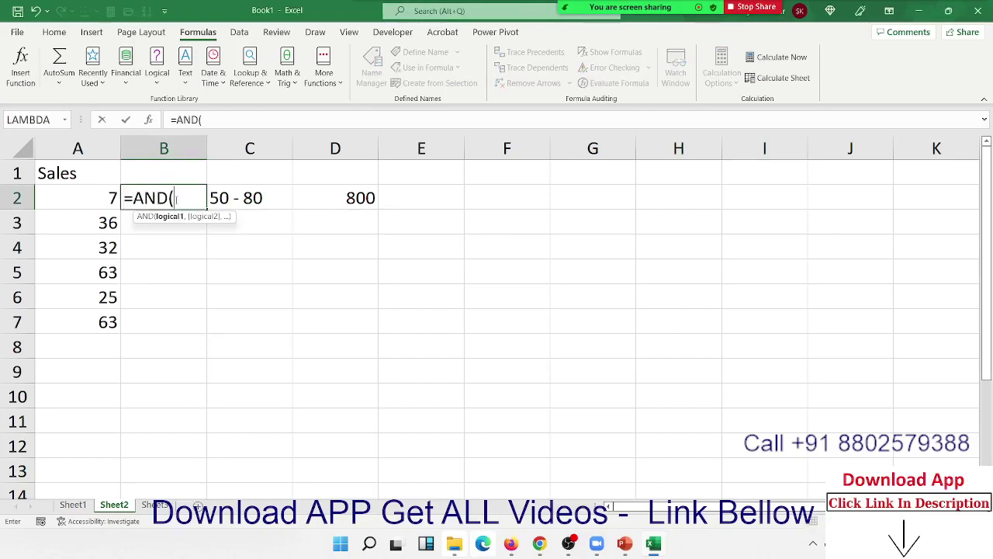
pyautogui.click(77, 198)
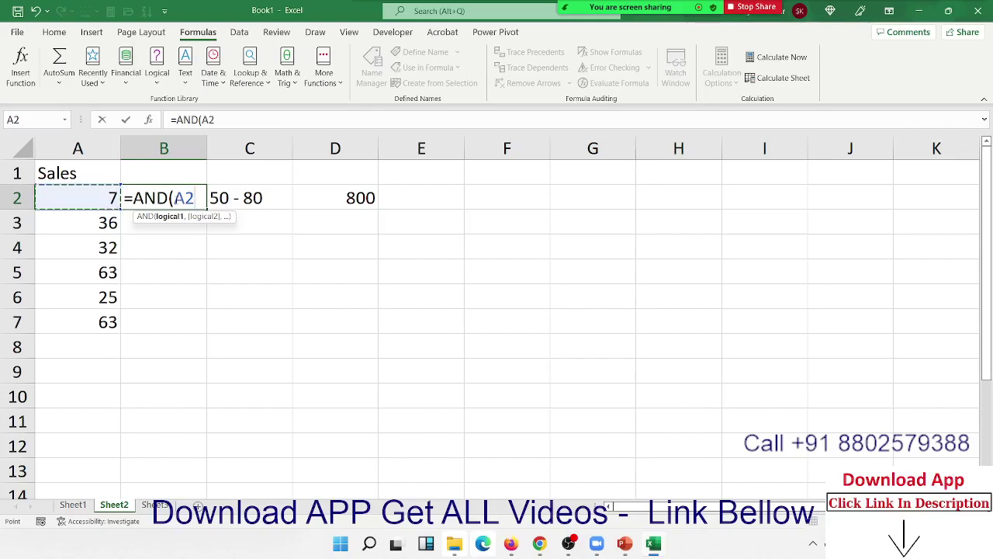
pyautogui.write('>50,')
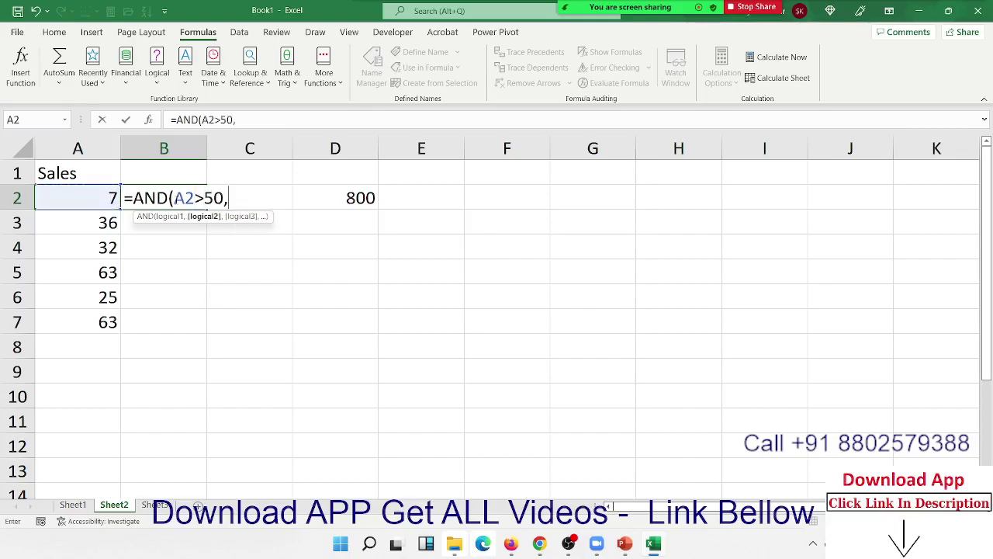
pyautogui.click(77, 198)
pyautogui.write('<')
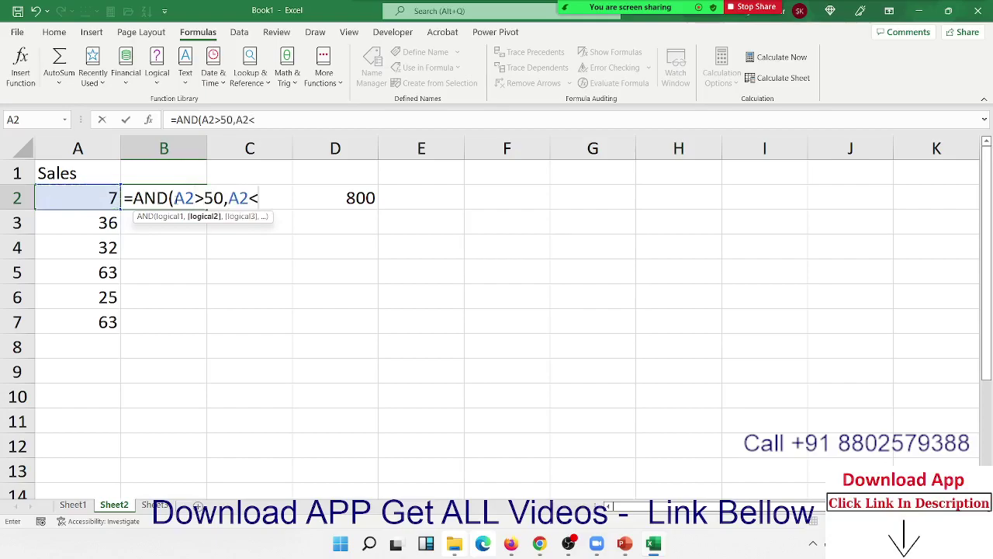
pyautogui.write('80')
pyautogui.write(')')
pyautogui.press('Return')
pyautogui.click(176, 198)
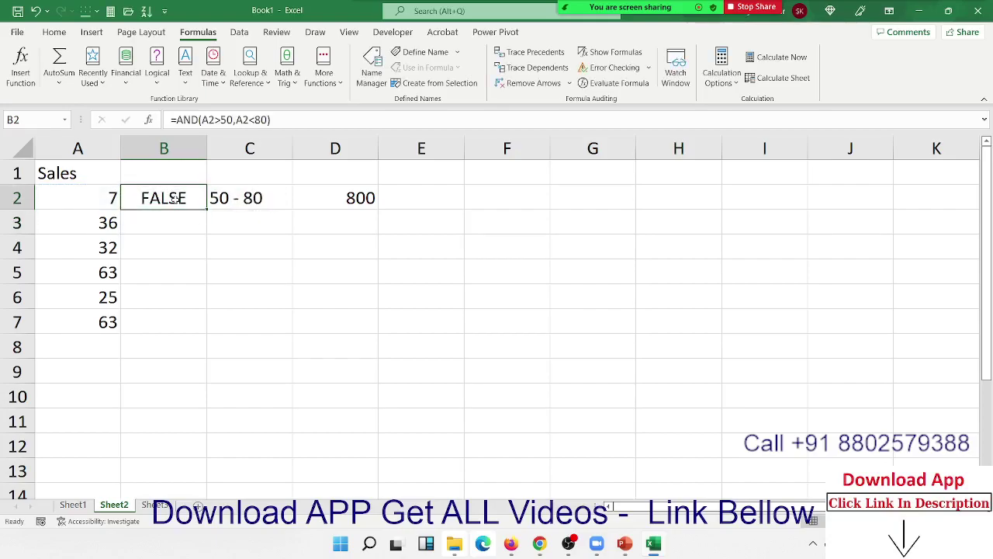
# Wrap B2's test into =IF(AND(A2>50,A2<80),800,0) and accept Excel's correction.
pyautogui.click(175, 120)
pyautogui.write('i')
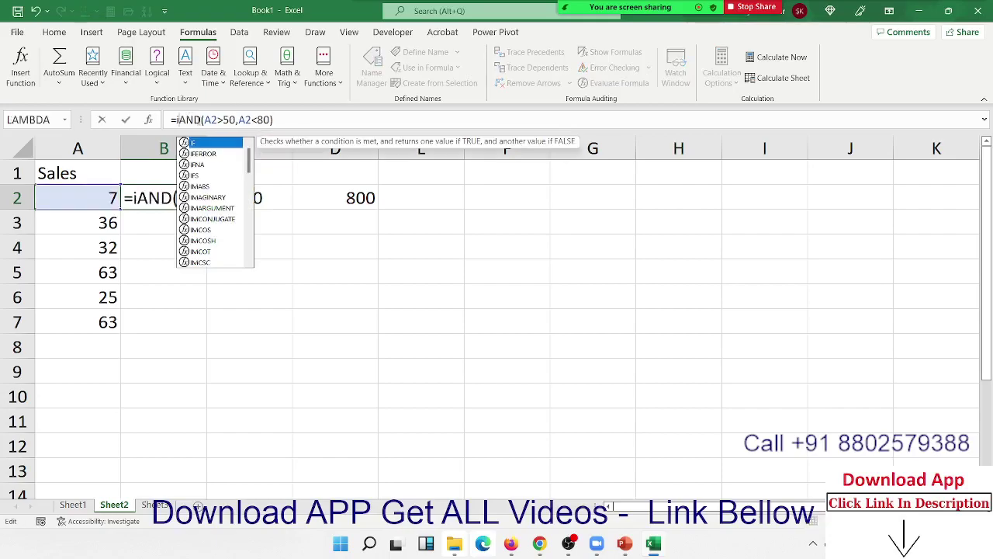
pyautogui.write('f')
pyautogui.press('Tab')
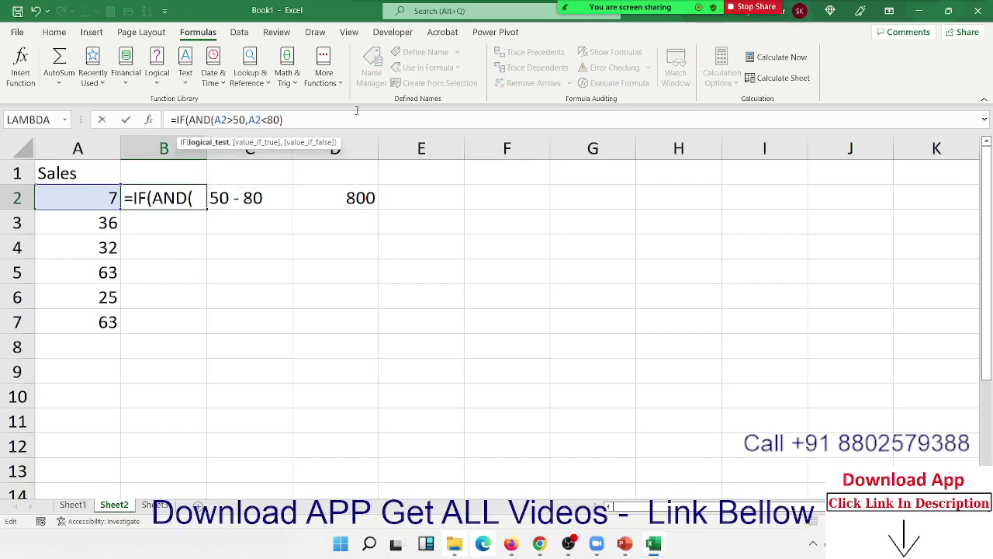
pyautogui.write(',')
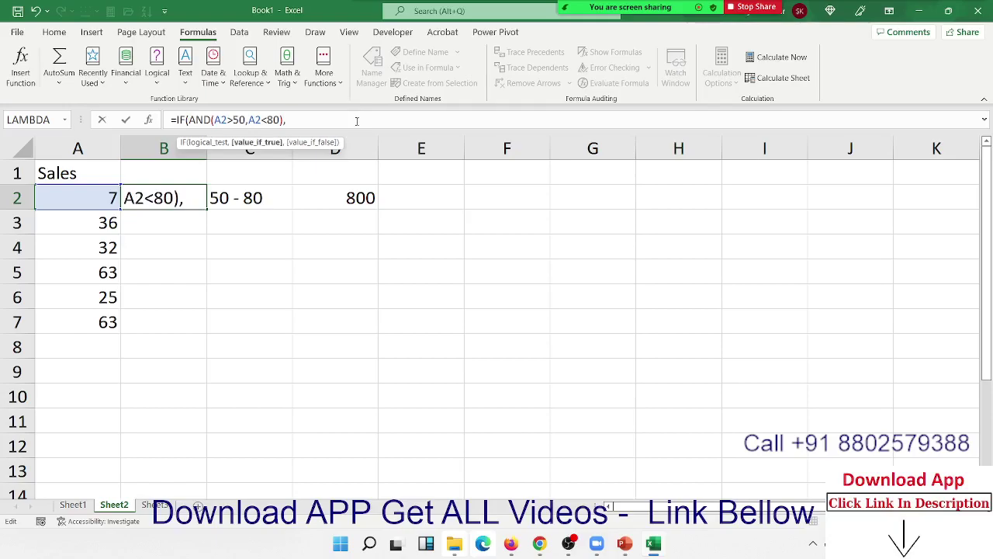
pyautogui.write('800')
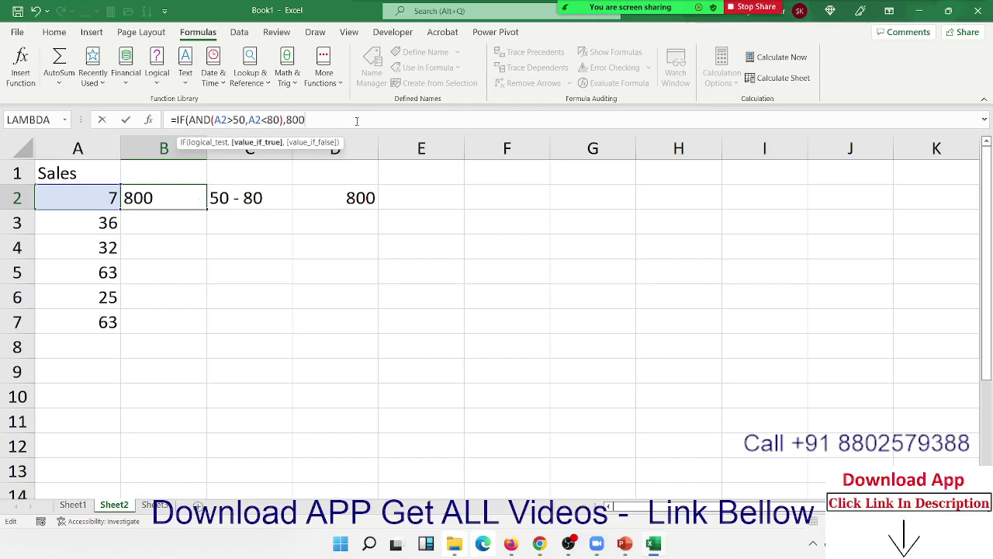
pyautogui.write(',0')
pyautogui.press('Return')
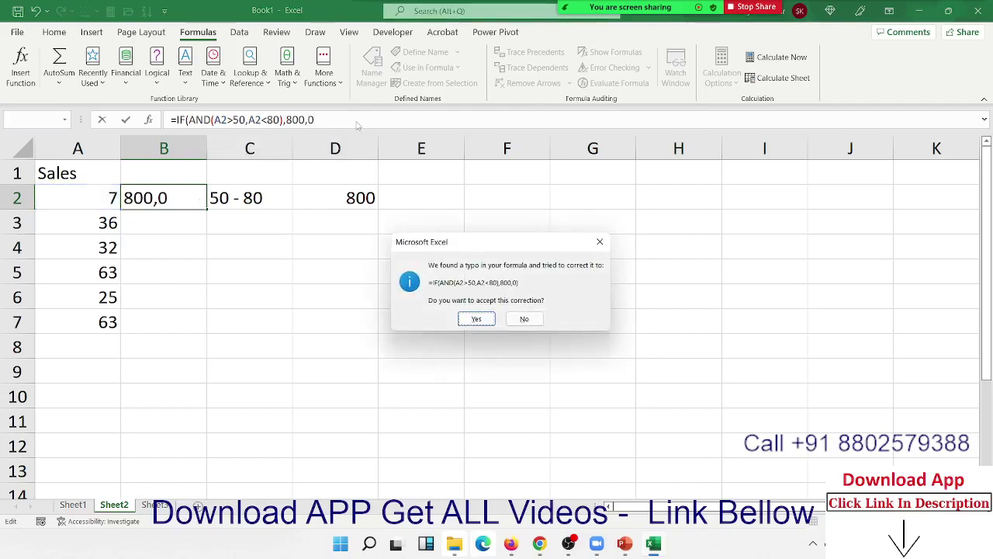
pyautogui.press('Return')
pyautogui.press('Left')
pyautogui.press('Down')
pyautogui.press('Down')
pyautogui.press('Down')
pyautogui.press('Down')
# Fill B2's IF/AND formula down through B7.
pyautogui.press('Right')
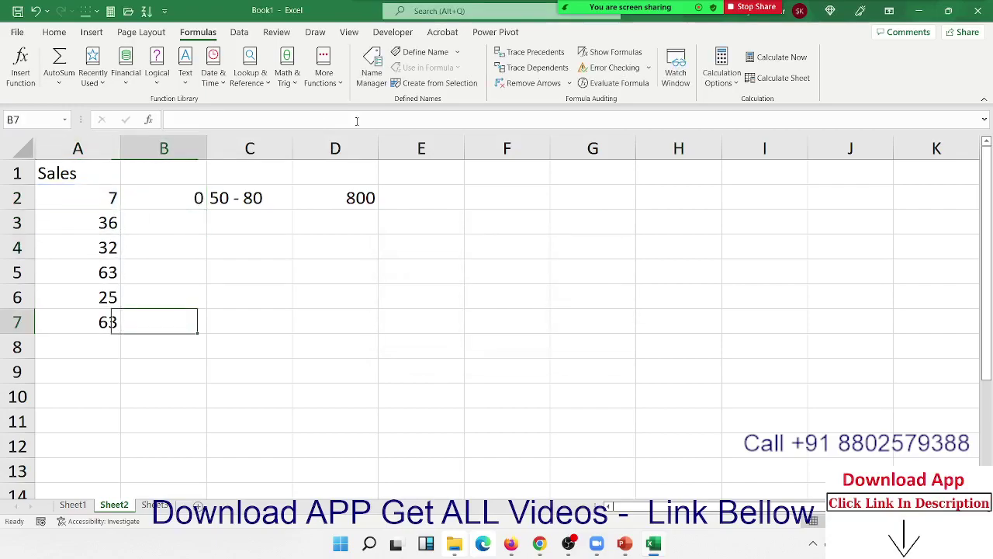
pyautogui.hotkey('shift', 'Up')
pyautogui.hotkey('shift', 'Up')
pyautogui.hotkey('shift', 'Up')
pyautogui.hotkey('ctrl', 'd')
pyautogui.hotkey('ctrl', 'q')
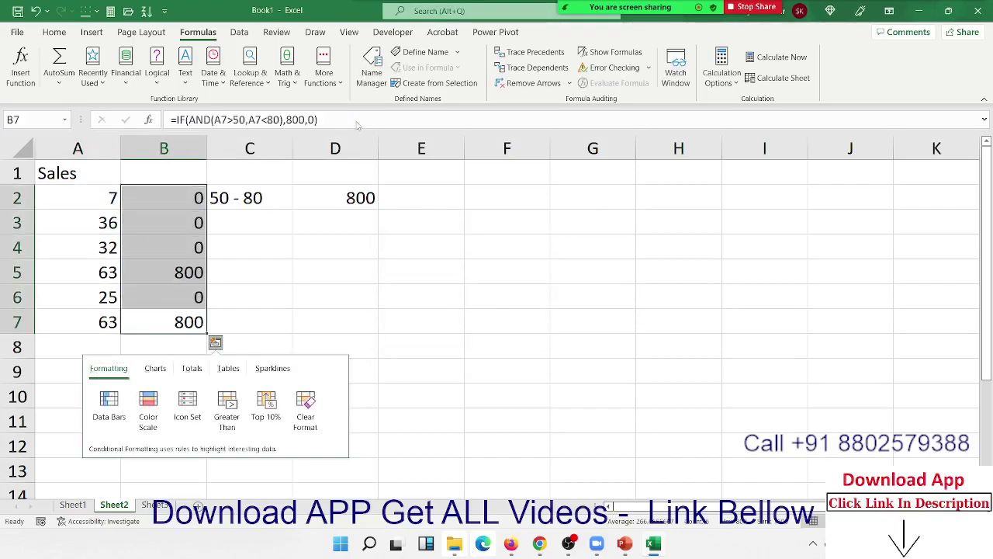
pyautogui.press('Right')
pyautogui.press('Escape')
pyautogui.press('Right')
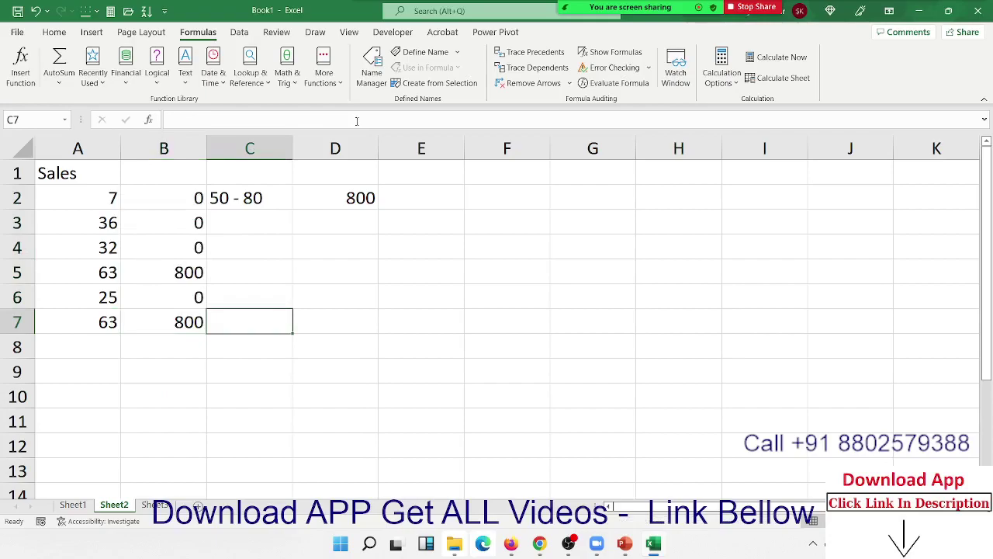
# Insert blank columns before the bonus rules, shifting the 50 - 80 rule to E2:F2.
pyautogui.hotkey('ctrl', 'space')
pyautogui.hotkey('ctrl', 'shift', '+')
pyautogui.hotkey('ctrl', 'shift', '+')
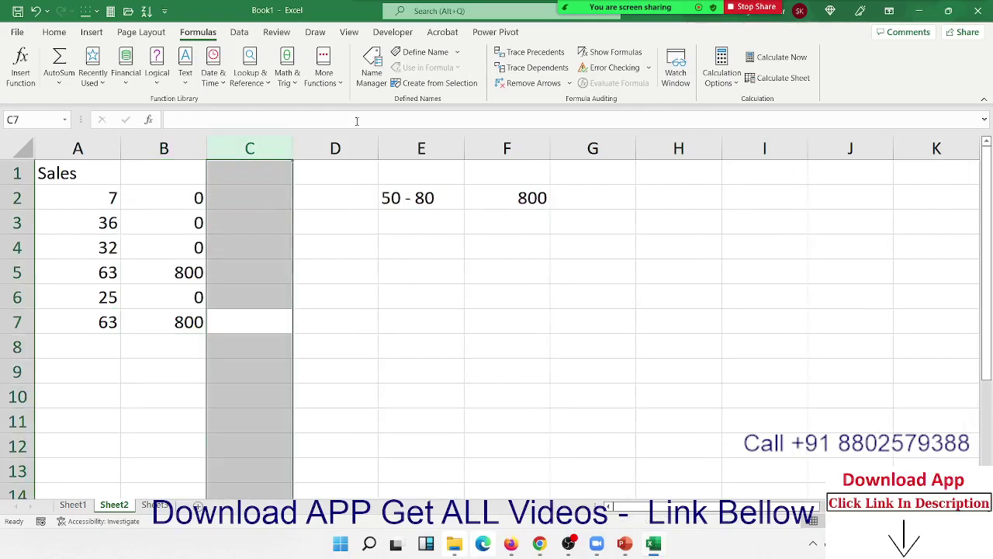
pyautogui.press('Right')
pyautogui.press('Right')
pyautogui.press('Up')
pyautogui.press('Up')
pyautogui.press('Up')
pyautogui.press('Up')
pyautogui.press('Up')
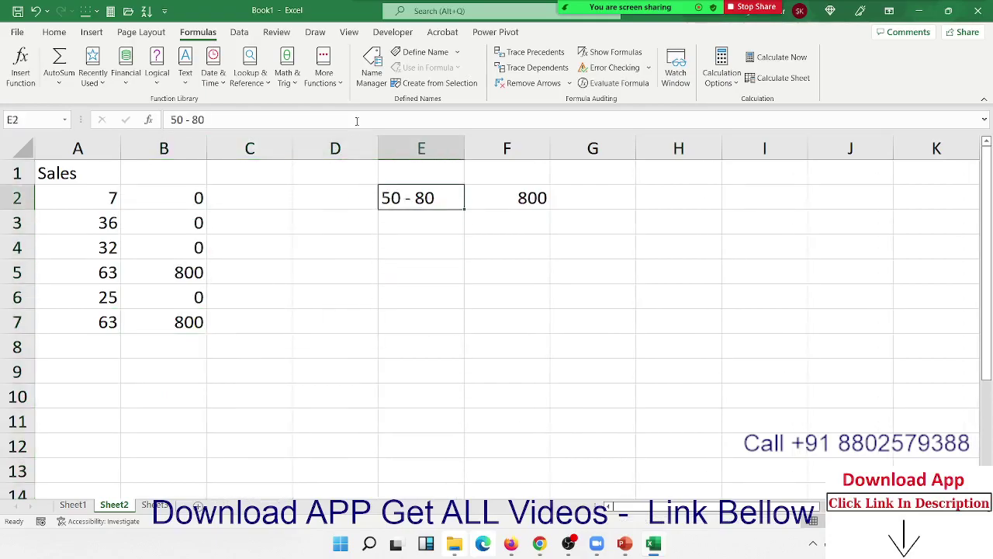
pyautogui.press('Right')
pyautogui.press('Down')
pyautogui.press('Left')
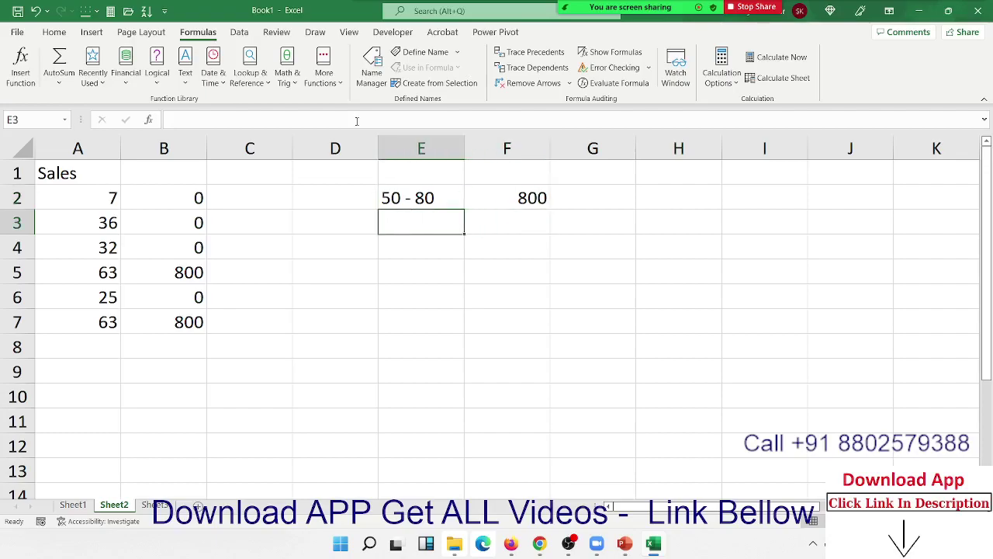
# Add bonus rules <50 paying 100 and >80 paying 200 in E3:F4.
pyautogui.write('<50')
pyautogui.press('Tab')
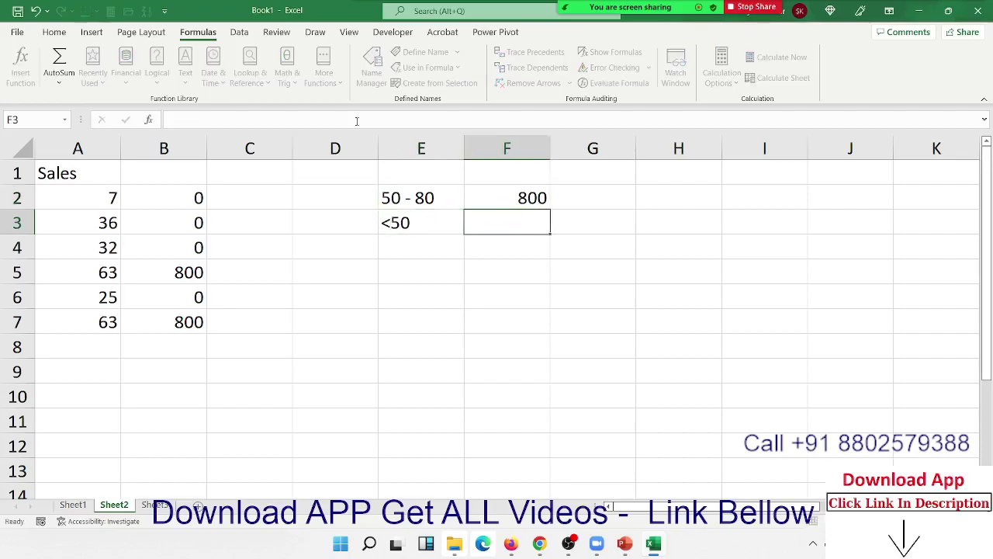
pyautogui.write('100')
pyautogui.press('Return')
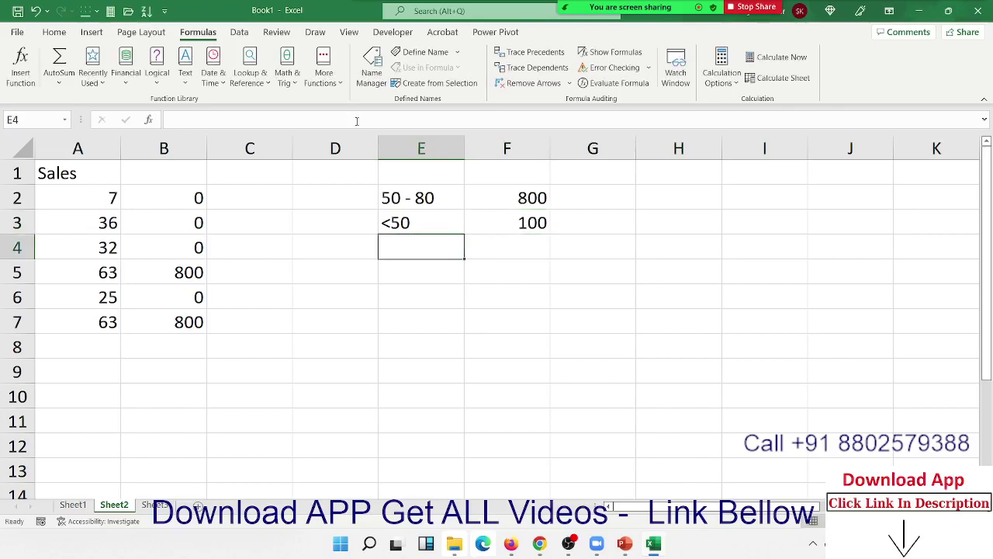
pyautogui.write('>8')
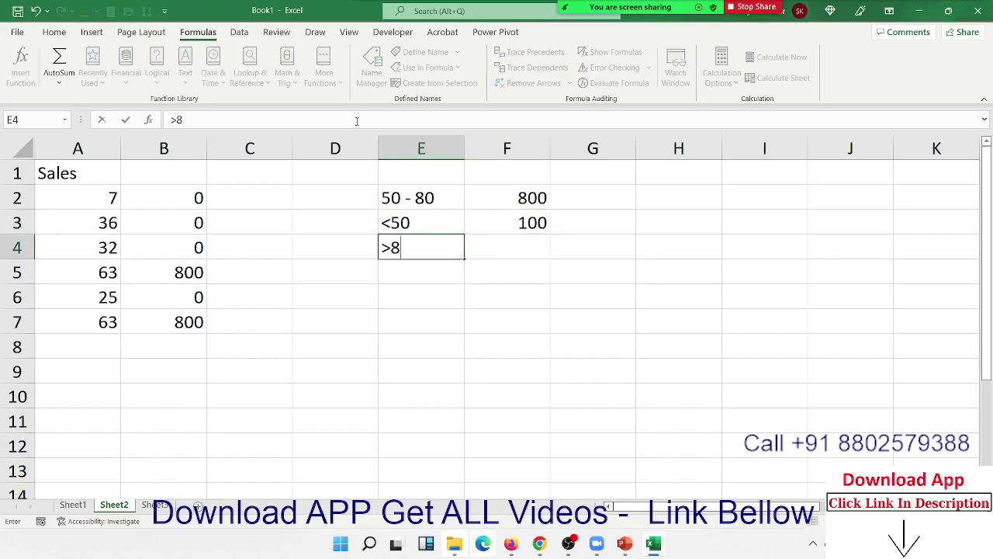
pyautogui.write('0')
pyautogui.press('Tab')
pyautogui.write('20')
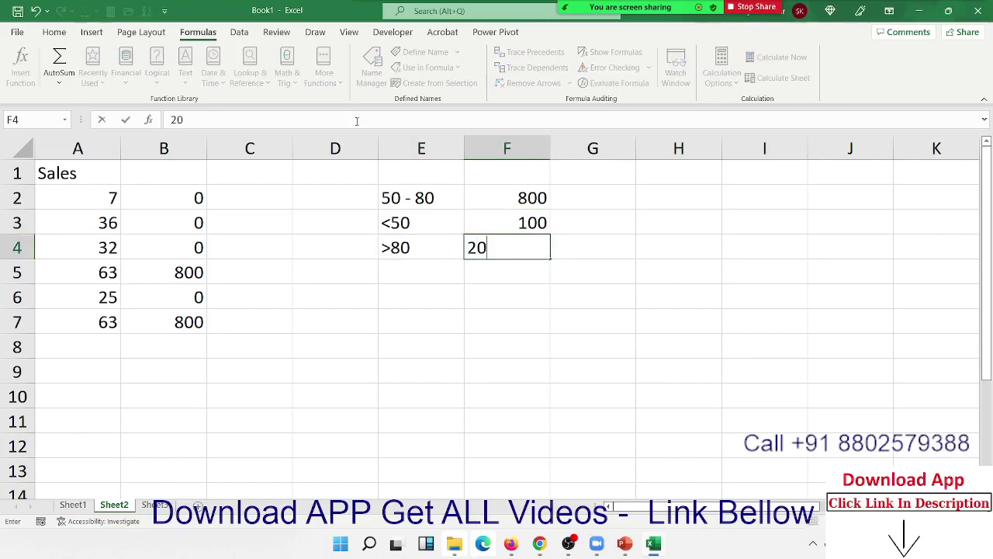
pyautogui.write('0')
pyautogui.press('Up')
pyautogui.press('Left')
pyautogui.press('Left')
pyautogui.press('Left')
pyautogui.press('Up')
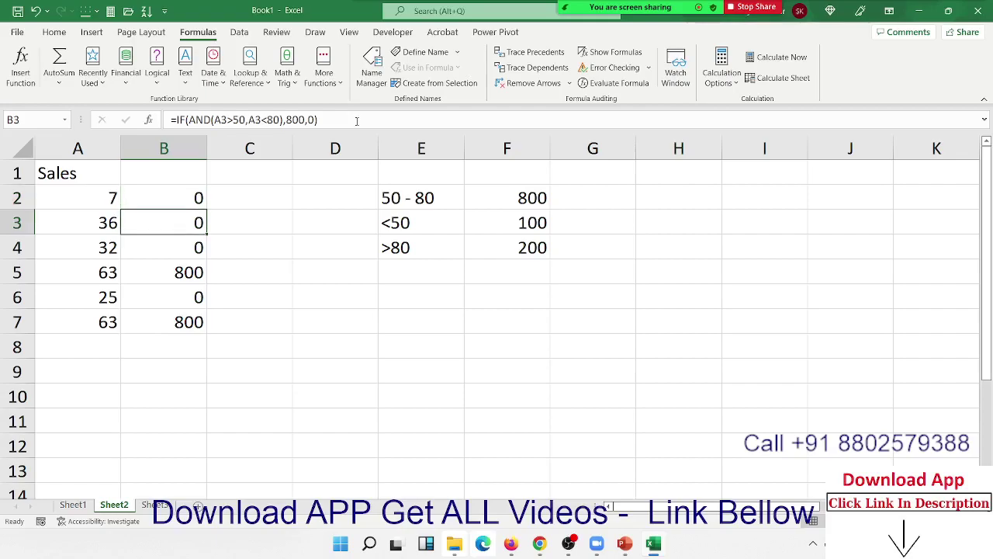
# Type =IF(A2>50,IF(A2<80,800,200),100) into C2, referencing A2 with arrow keys.
pyautogui.press('Right')
pyautogui.write('=')
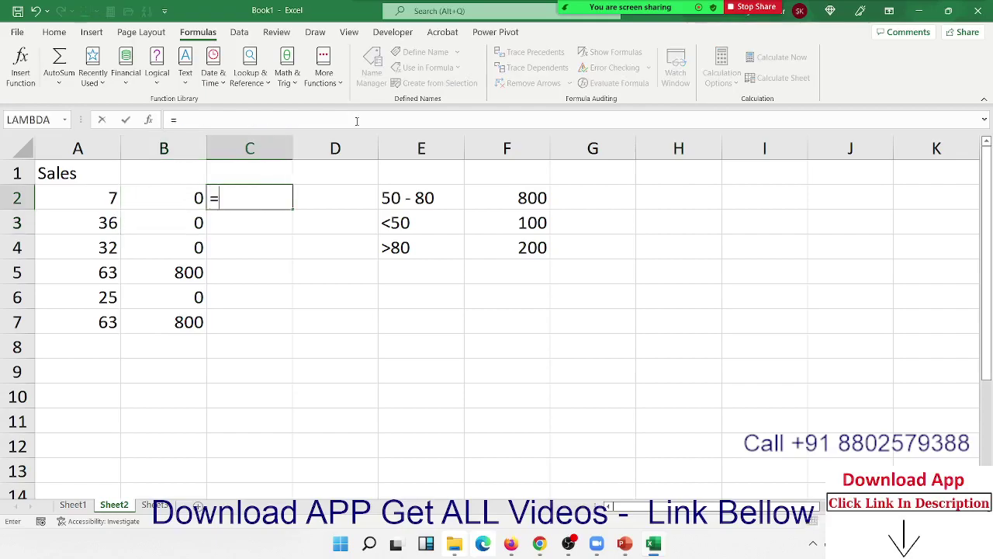
pyautogui.write('if')
pyautogui.press('Tab')
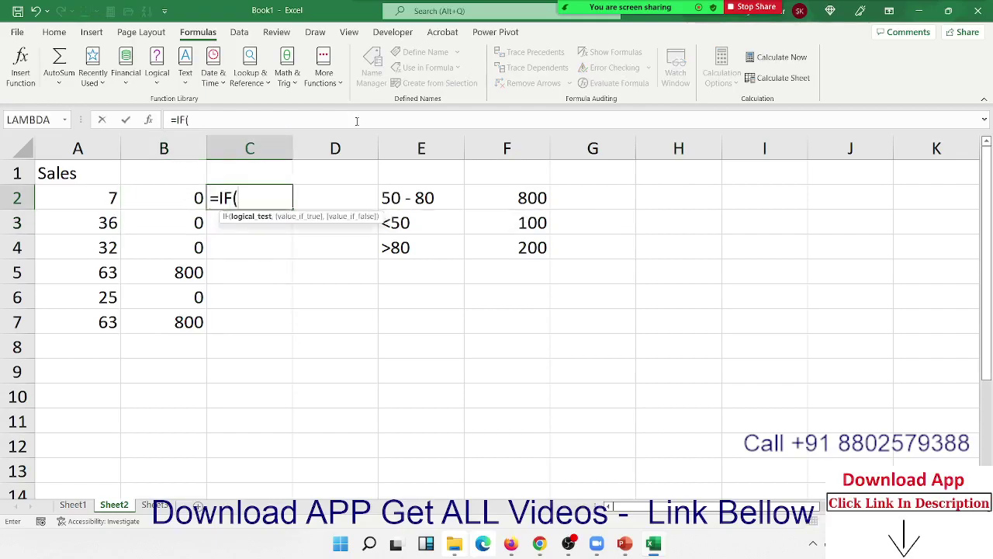
pyautogui.press('Left')
pyautogui.press('Left')
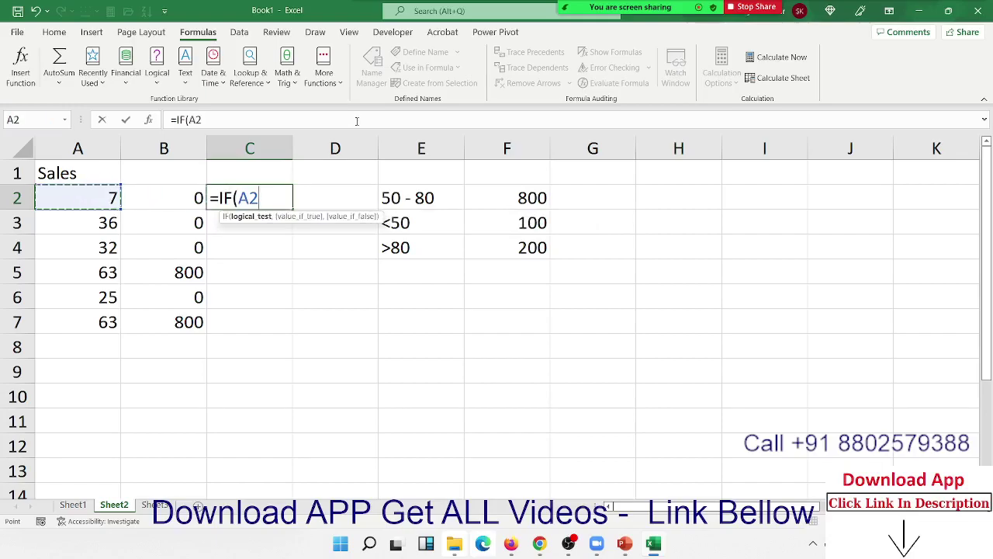
pyautogui.write('>')
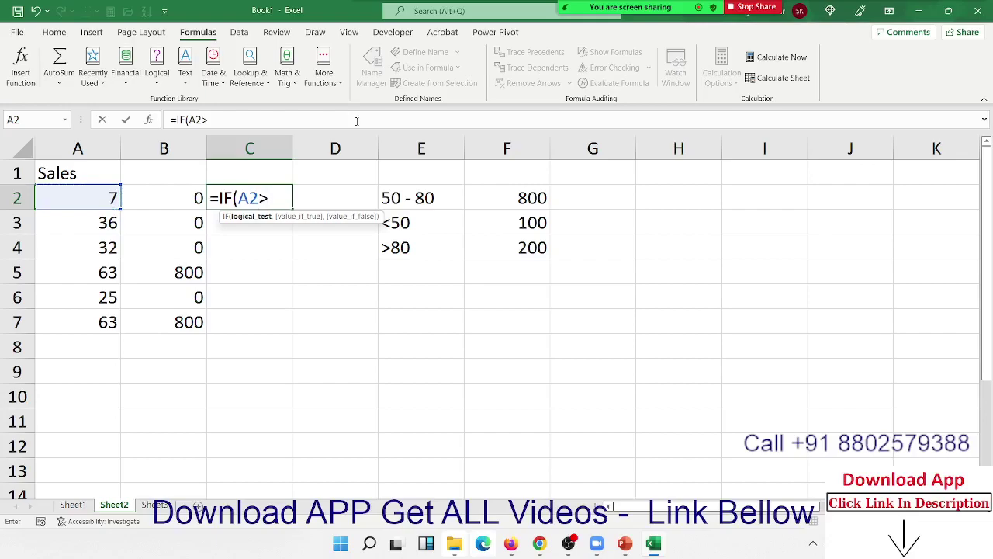
pyautogui.write('5')
pyautogui.write('0,')
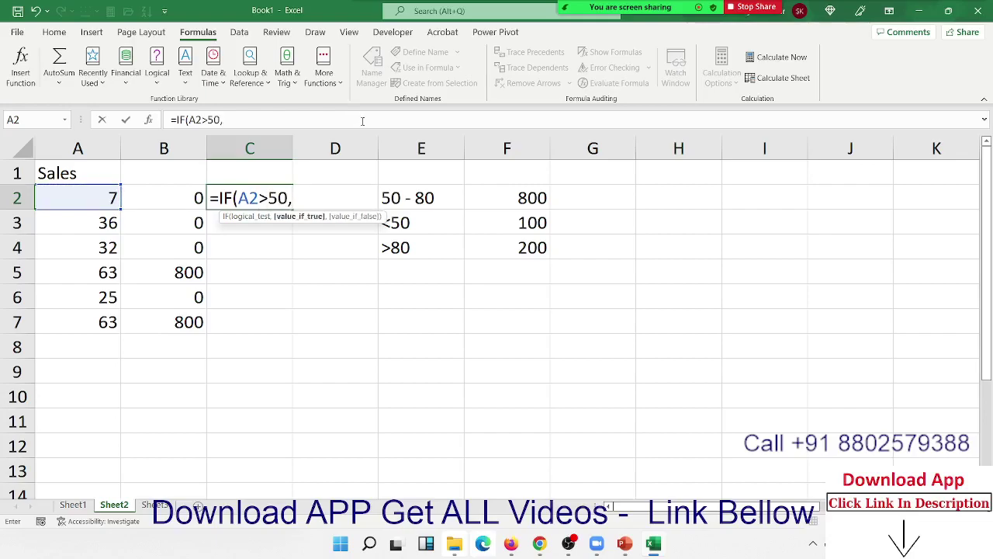
pyautogui.write('IF(')
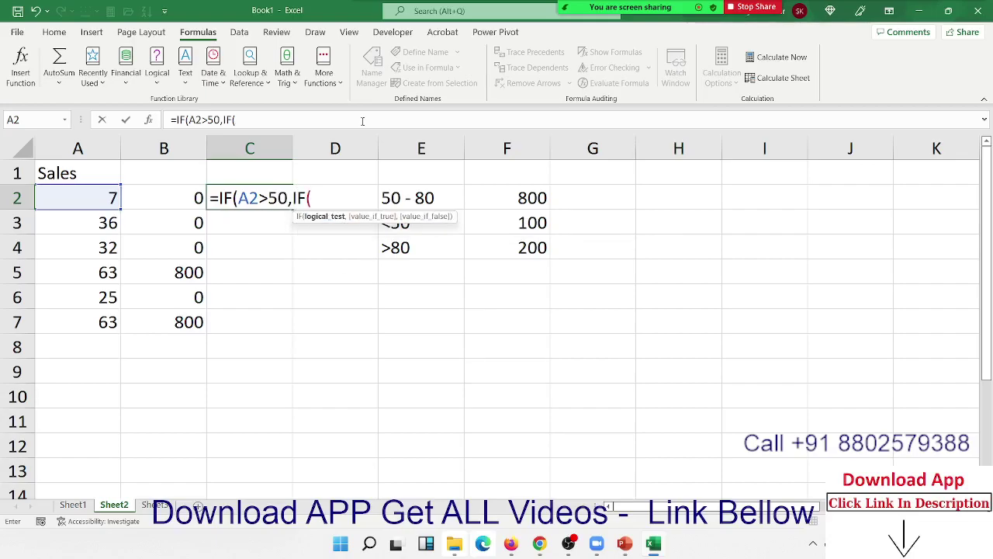
pyautogui.press('Left')
pyautogui.press('Left')
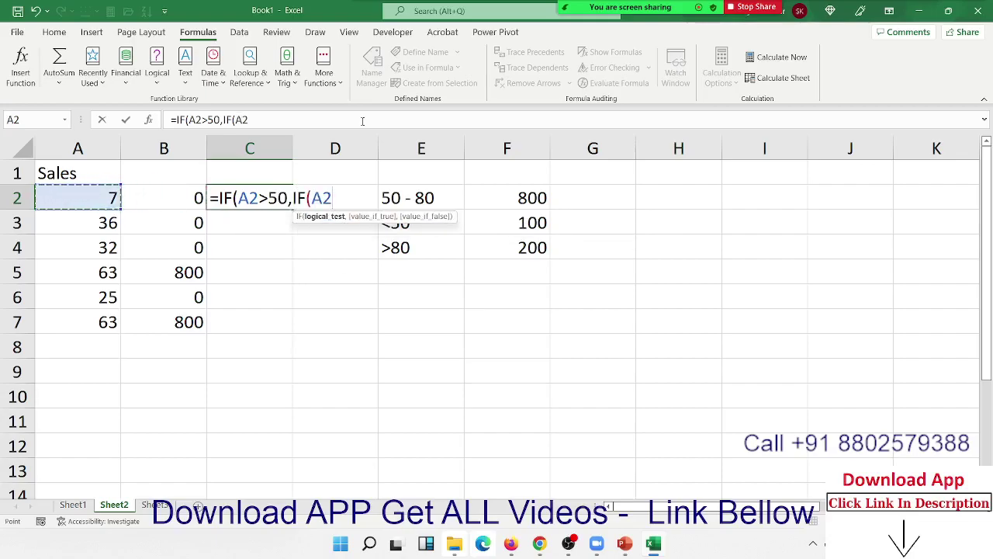
pyautogui.write('<8')
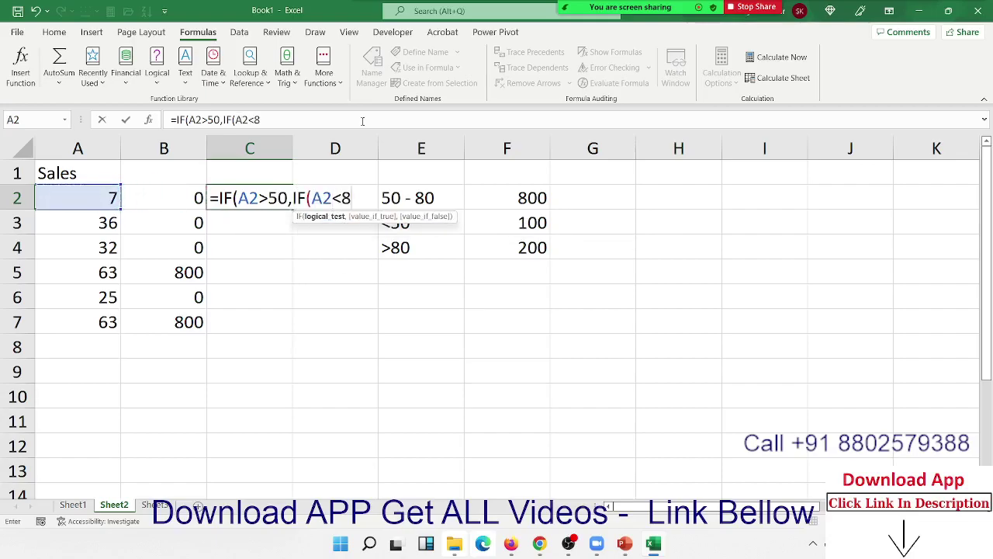
pyautogui.write('0,')
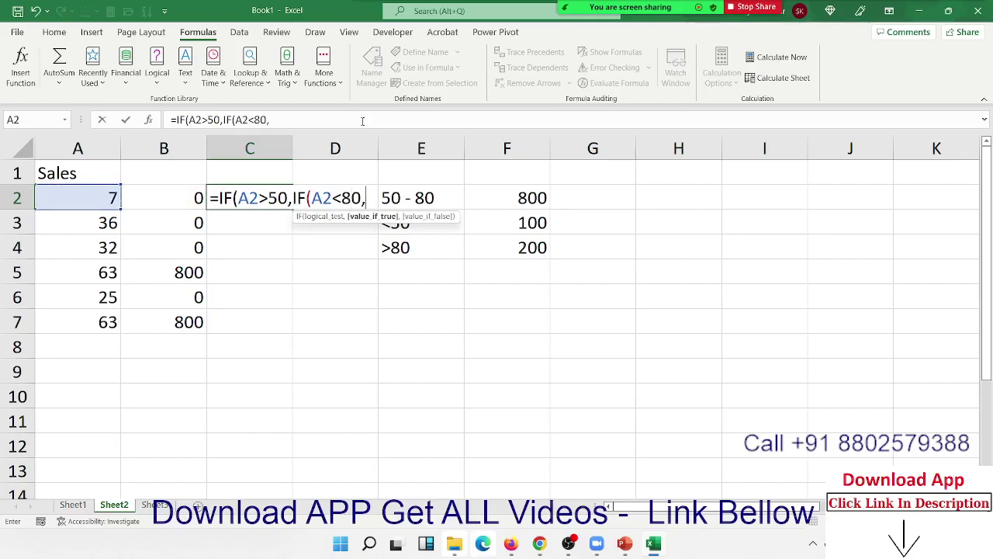
pyautogui.write('800')
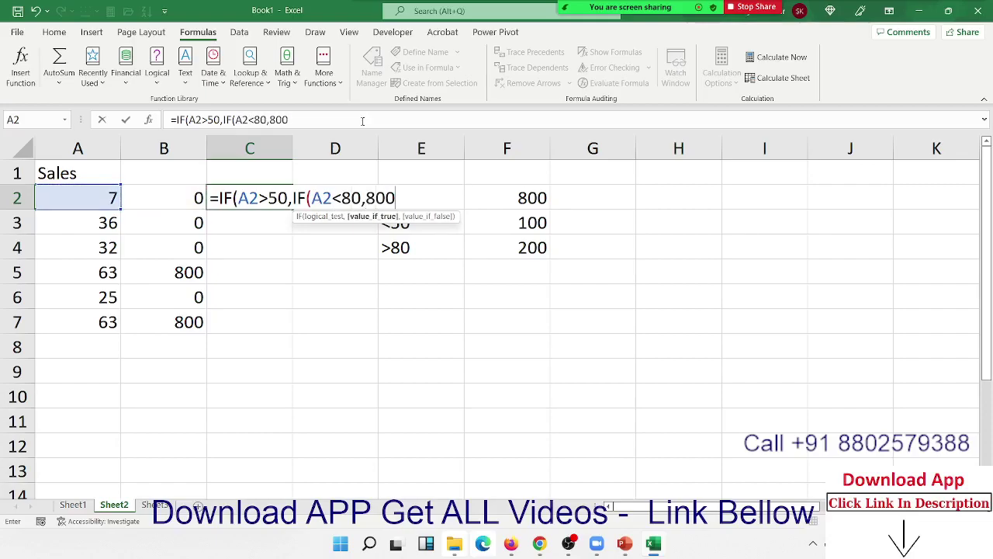
pyautogui.write(',')
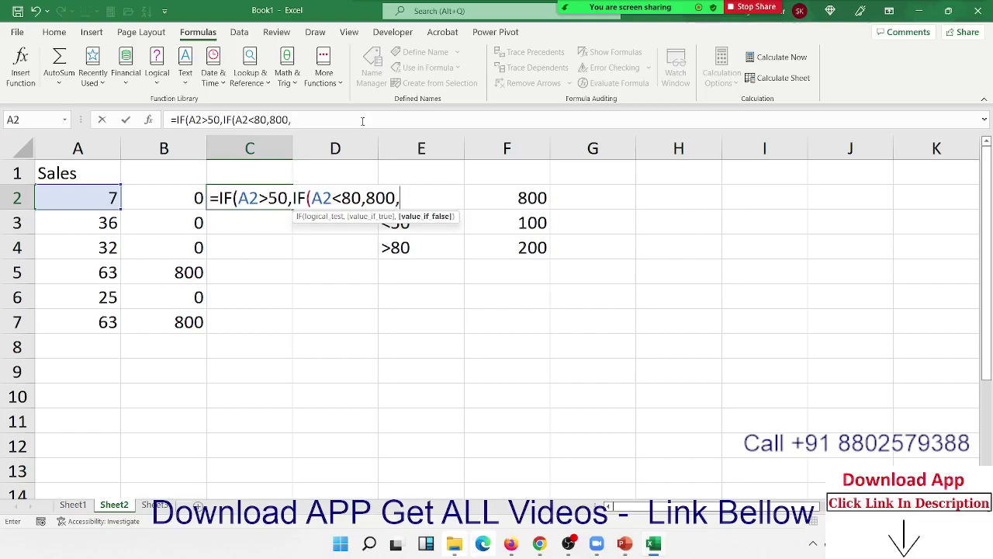
pyautogui.write('200')
pyautogui.write('),1')
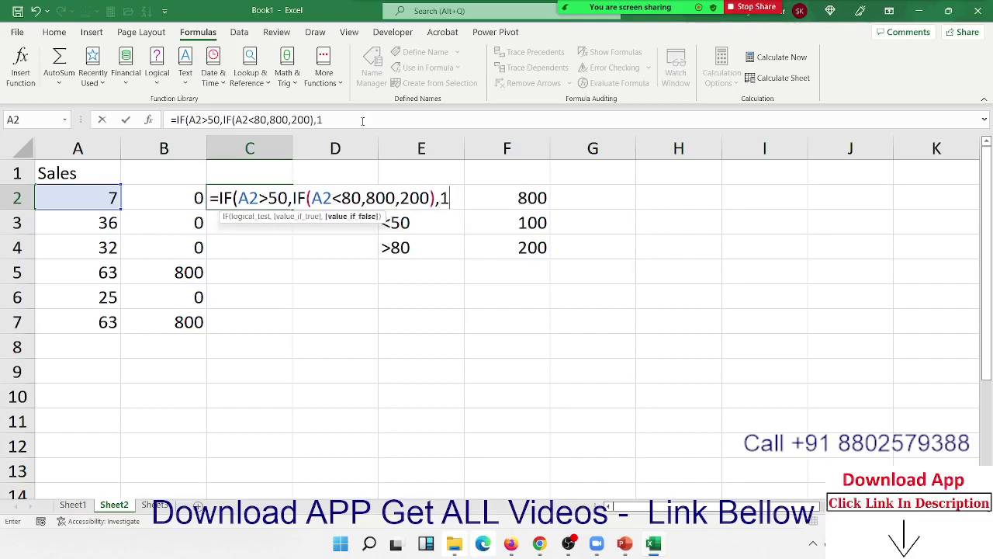
pyautogui.write('00)')
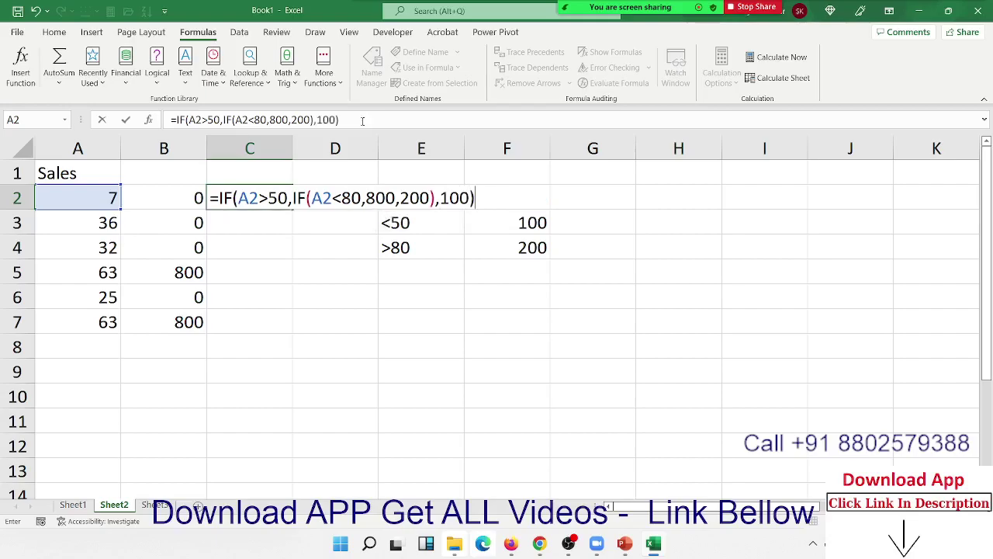
pyautogui.moveTo(691, 8)
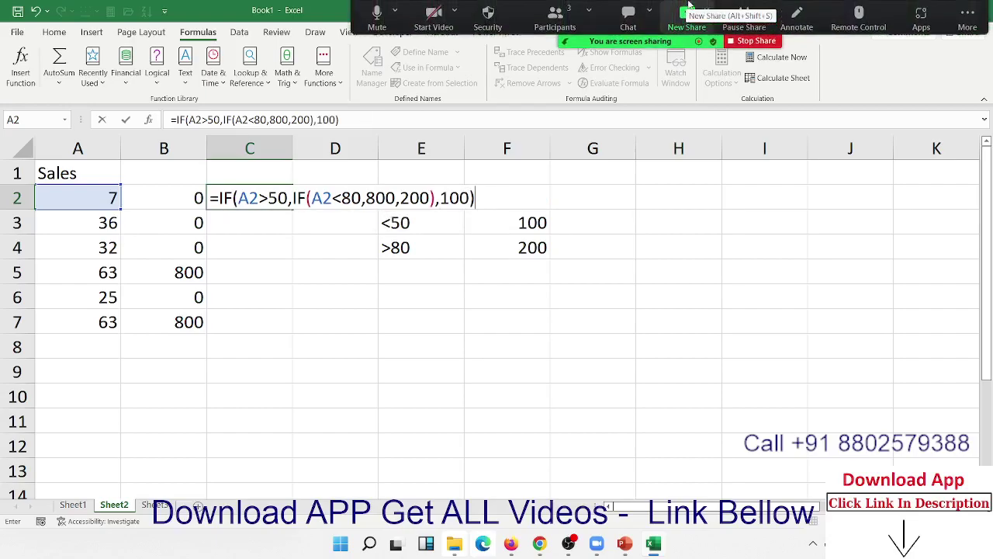
pyautogui.click(797, 19)
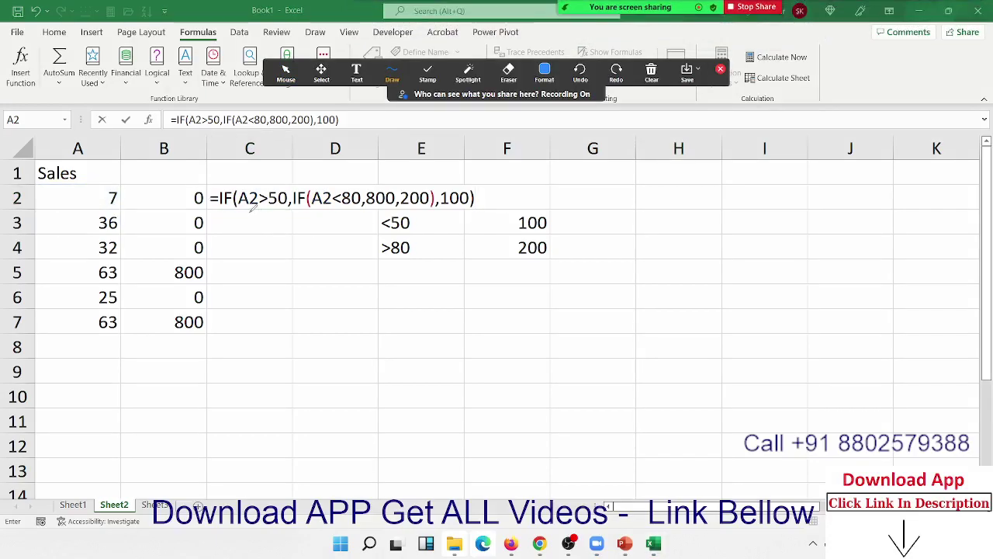
pyautogui.moveTo(241, 205); pyautogui.dragTo(289, 202)
pyautogui.moveTo(261, 188)
pyautogui.mouseDown()
pyautogui.moveTo(314, 172)
pyautogui.moveTo(334, 176)
pyautogui.moveTo(333, 194)
pyautogui.mouseUp()
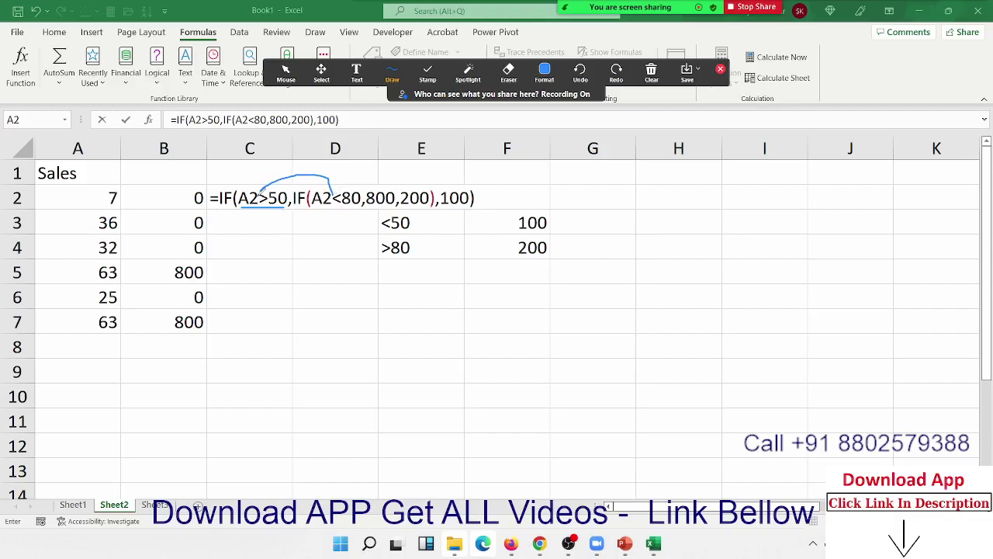
pyautogui.moveTo(262, 189)
pyautogui.mouseDown()
pyautogui.moveTo(462, 213)
pyautogui.moveTo(462, 203)
pyautogui.mouseUp()
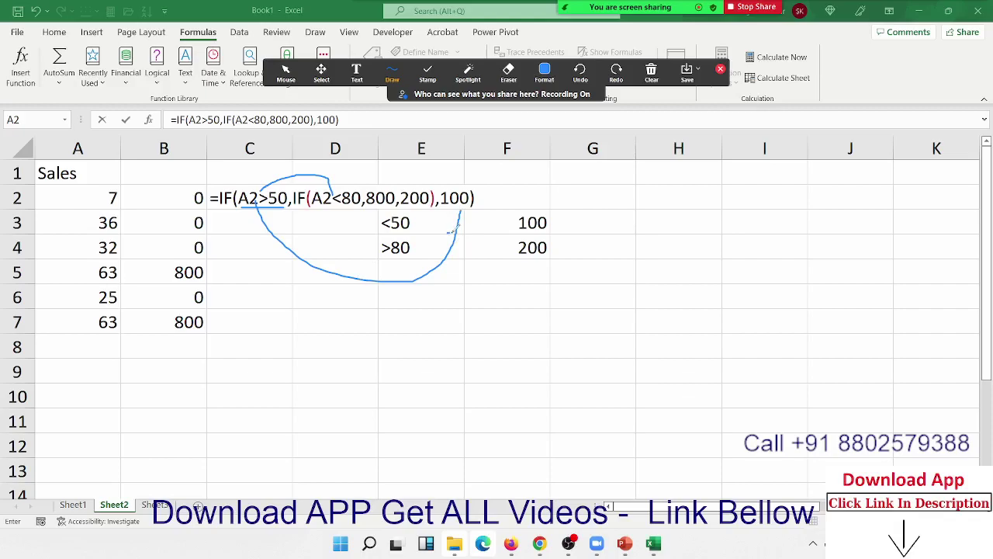
pyautogui.moveTo(450, 232); pyautogui.dragTo(563, 235)
pyautogui.moveTo(312, 209); pyautogui.dragTo(364, 208)
pyautogui.moveTo(349, 190)
pyautogui.mouseDown()
pyautogui.moveTo(380, 186)
pyautogui.moveTo(412, 215)
pyautogui.mouseUp()
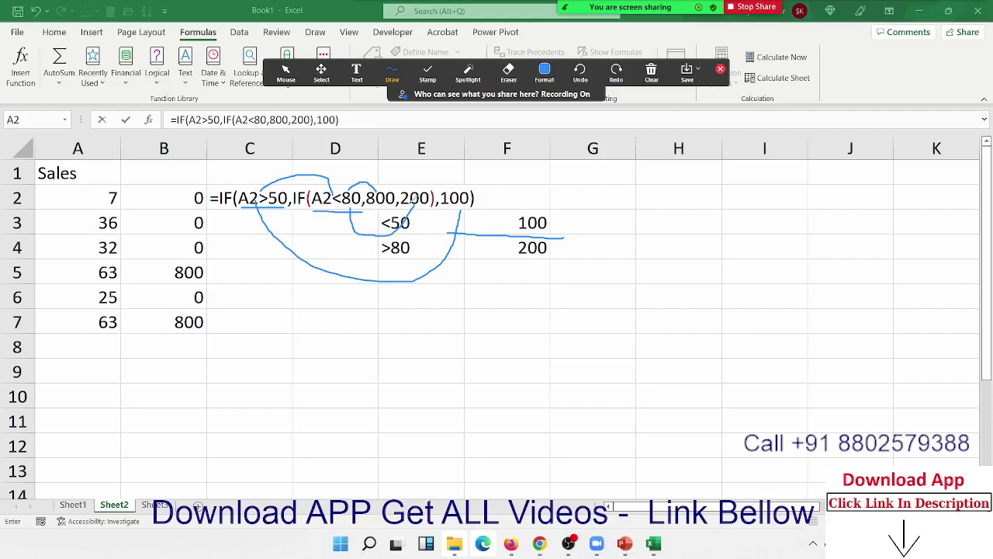
pyautogui.click(651, 72)
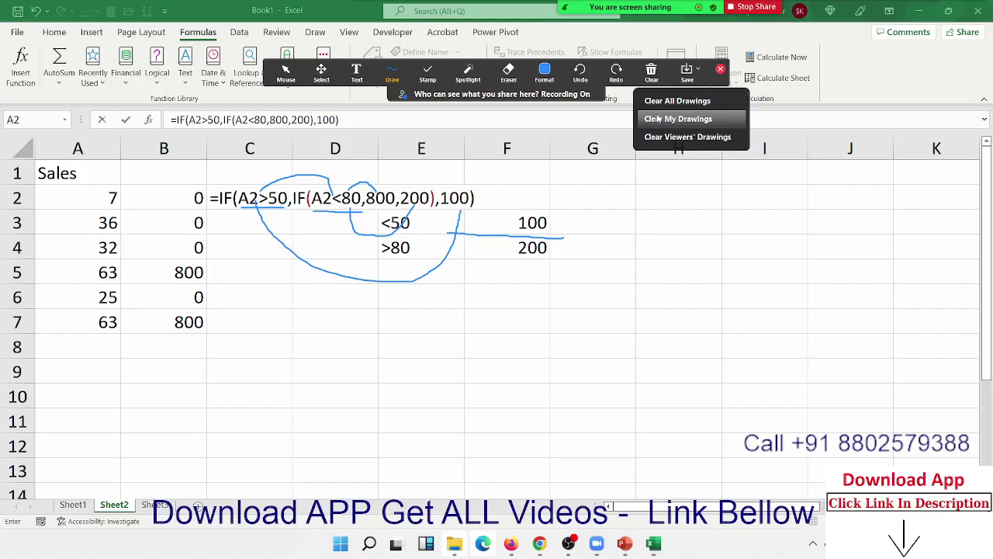
pyautogui.click(661, 101)
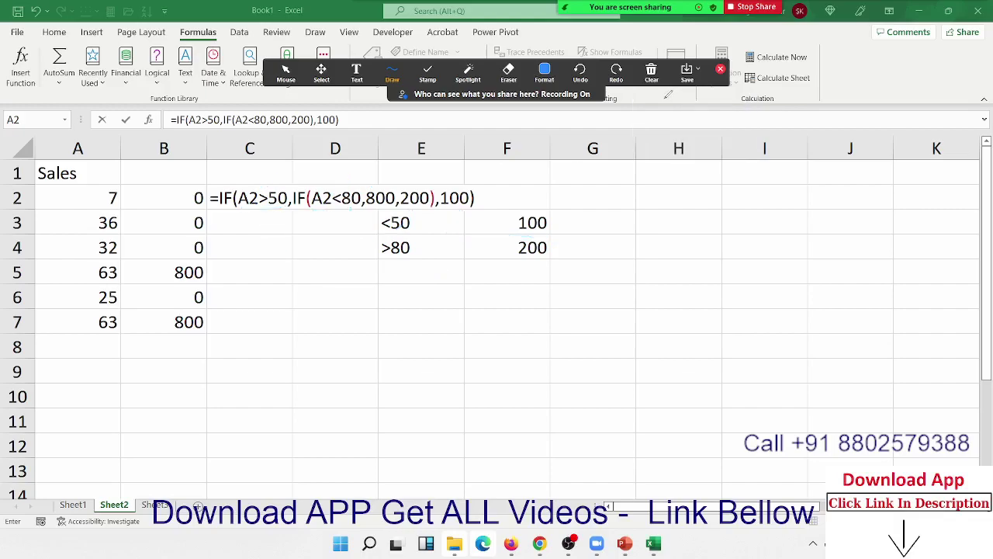
pyautogui.click(722, 70)
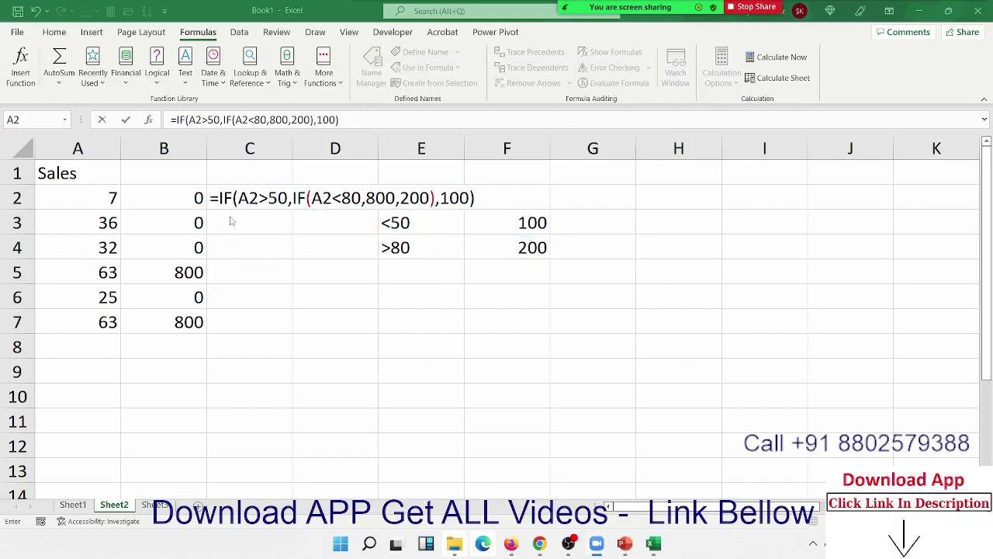
# Commit C2's nested IF and fill it down to C7, giving 100, 100, 100, 800, 100, 800.
pyautogui.doubleClick(295, 198)
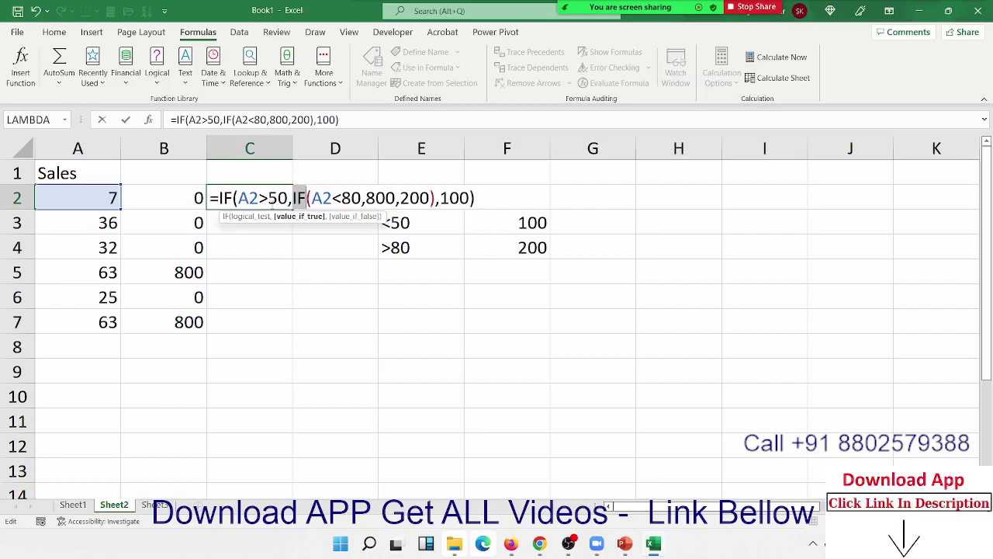
pyautogui.press('Return')
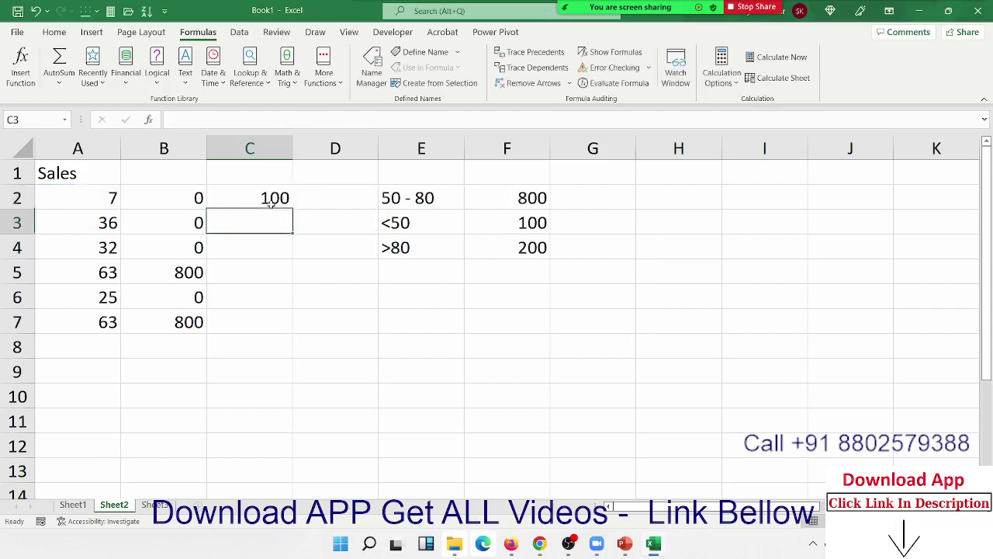
pyautogui.click(271, 202)
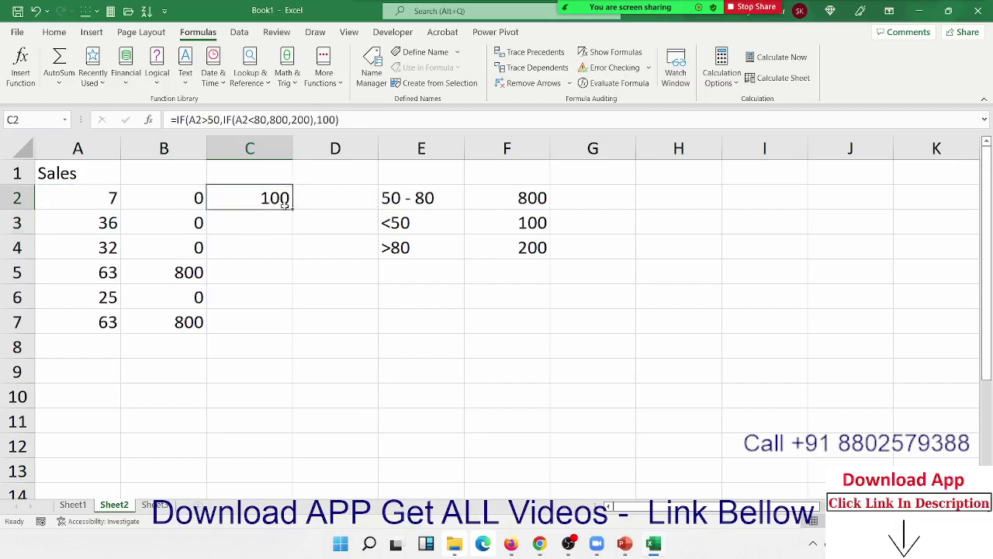
pyautogui.doubleClick(293, 210)
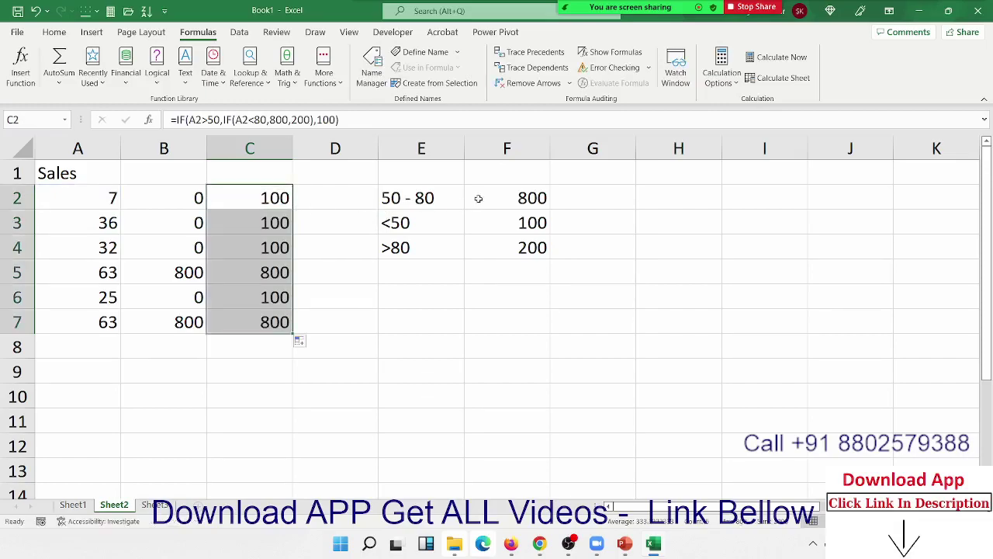
pyautogui.click(676, 180)
pyautogui.write('Sa')
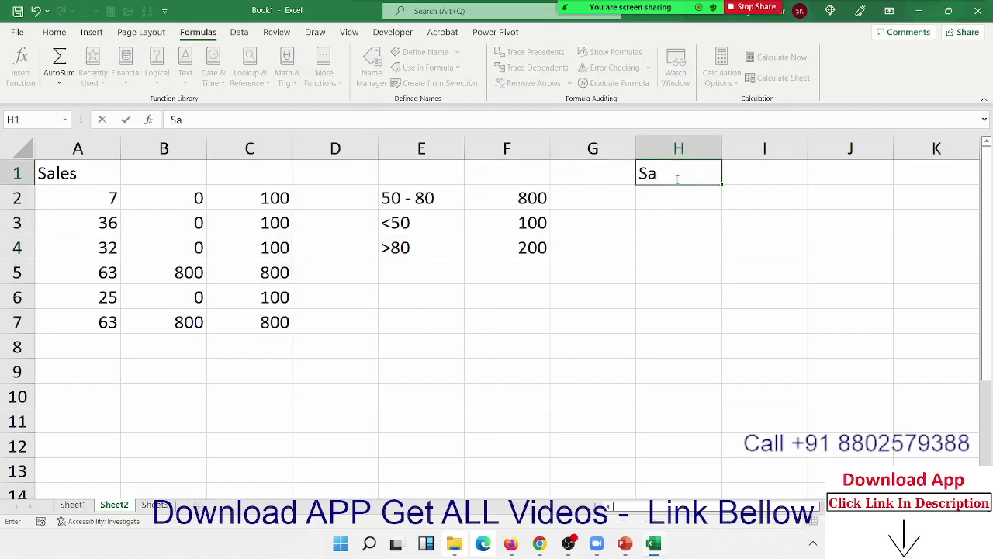
# Label H1 'Day', enter Sat in H2 and autofill weekdays Sat through Mon down to H11.
pyautogui.press('BackSpace')
pyautogui.press('BackSpace')
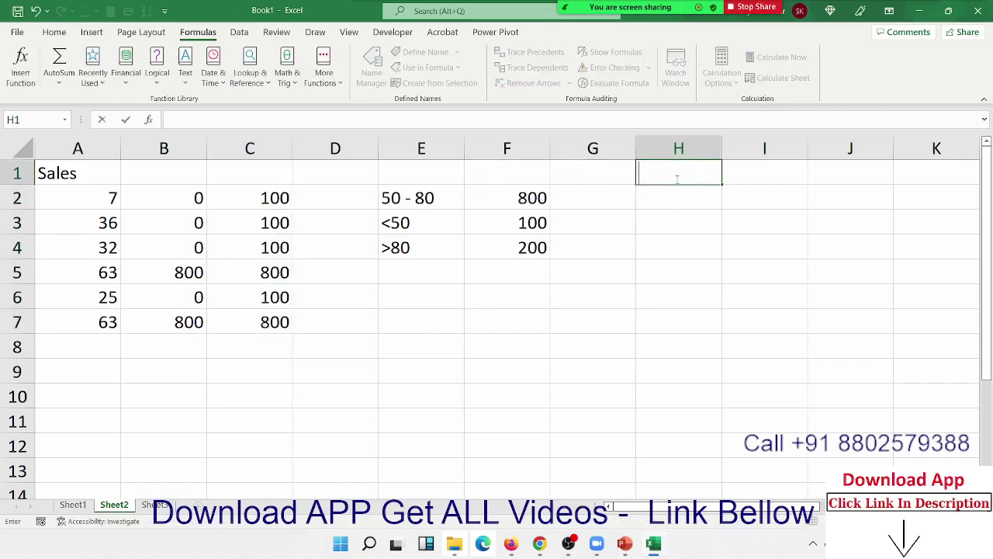
pyautogui.write('Day')
pyautogui.press('Return')
pyautogui.write('S')
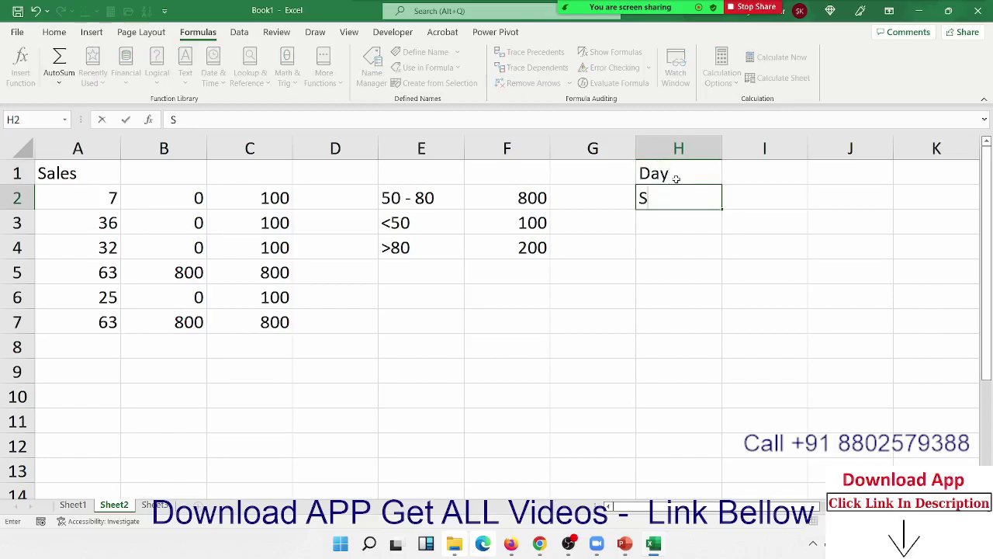
pyautogui.write('at')
pyautogui.press('Return')
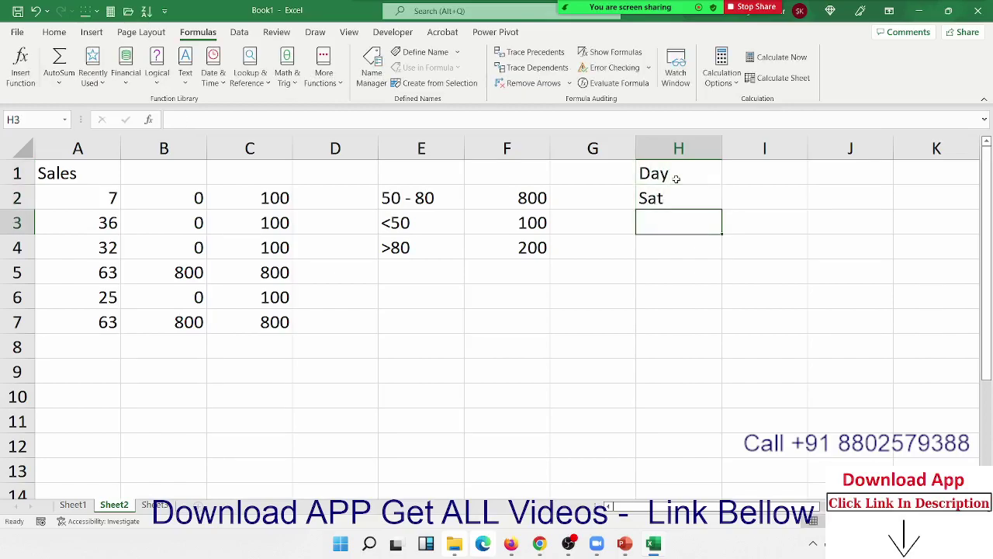
pyautogui.click(685, 196)
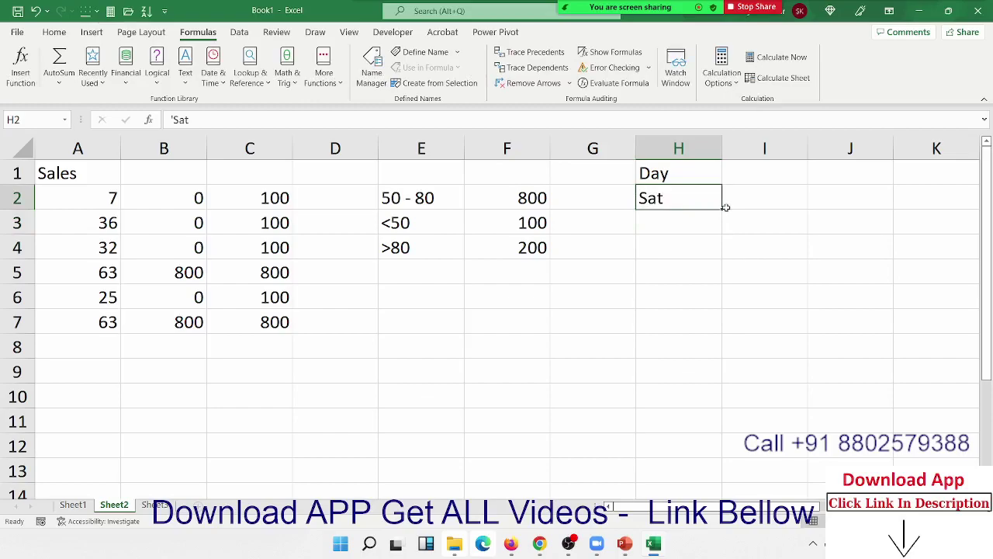
pyautogui.click(724, 207)
pyautogui.click(709, 204)
pyautogui.moveTo(721, 208); pyautogui.dragTo(688, 433)
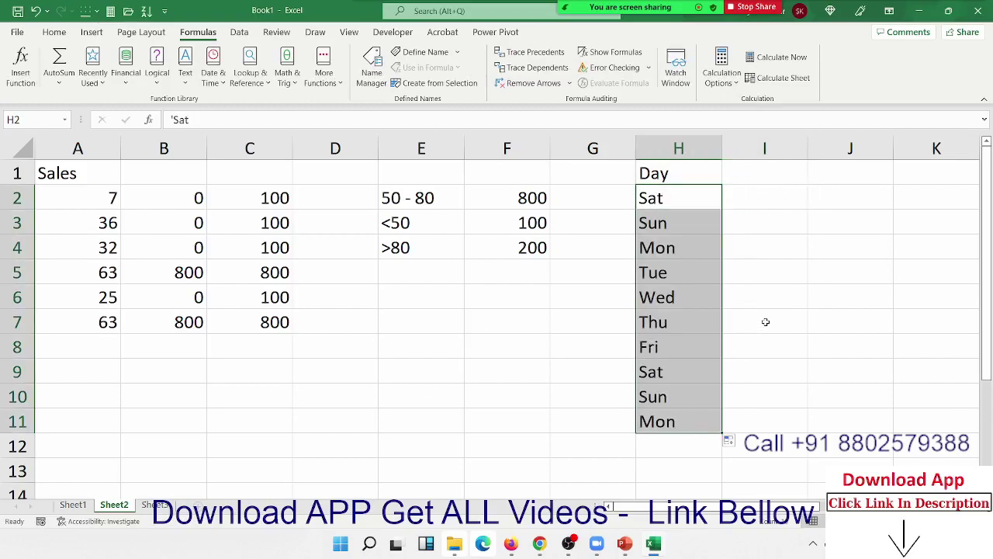
pyautogui.click(875, 204)
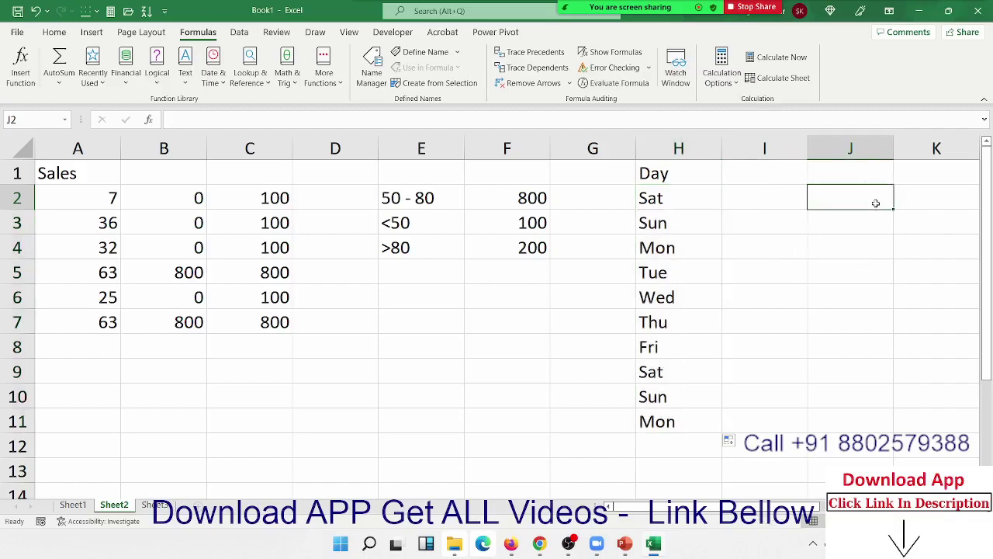
# Enter Sat with status HD and Sun with status Off in J2:K3.
pyautogui.write('Sat')
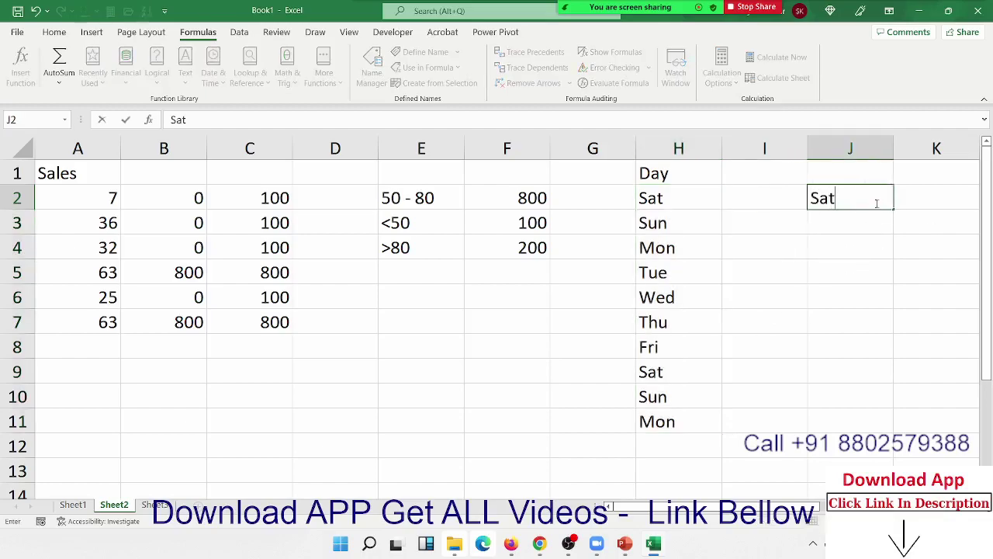
pyautogui.press('Tab')
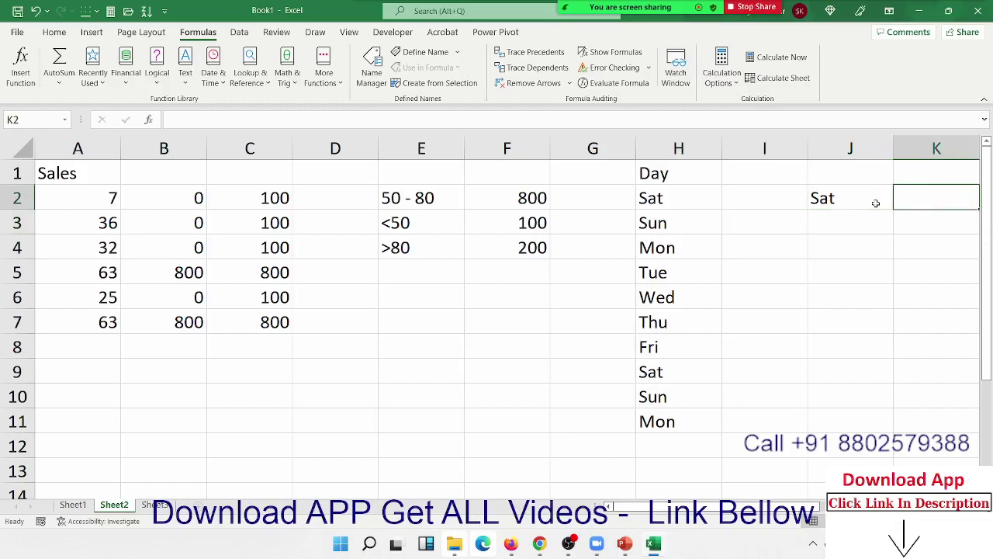
pyautogui.write('HD')
pyautogui.press('Return')
pyautogui.press('Down')
pyautogui.press('Left')
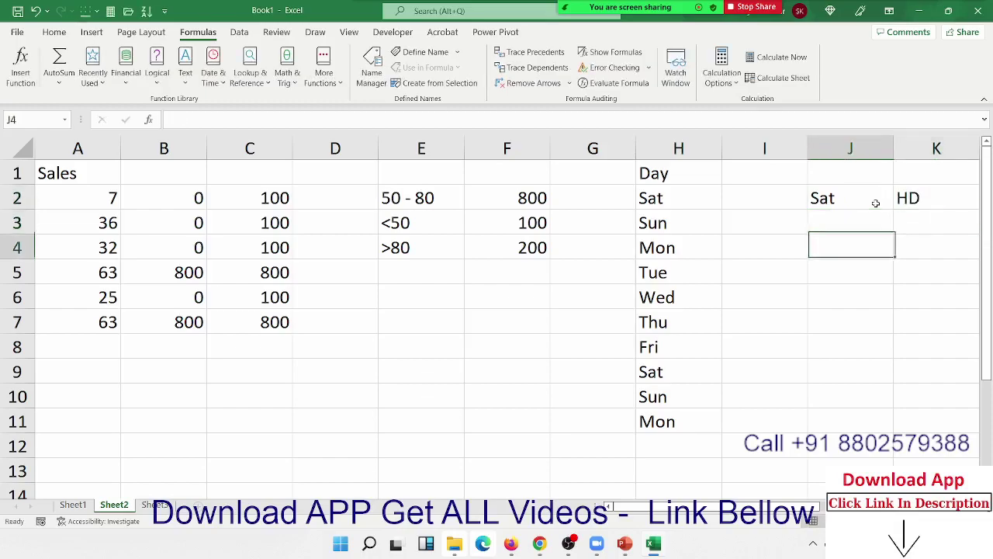
pyautogui.press('Up')
pyautogui.write('Sun')
pyautogui.press('Tab')
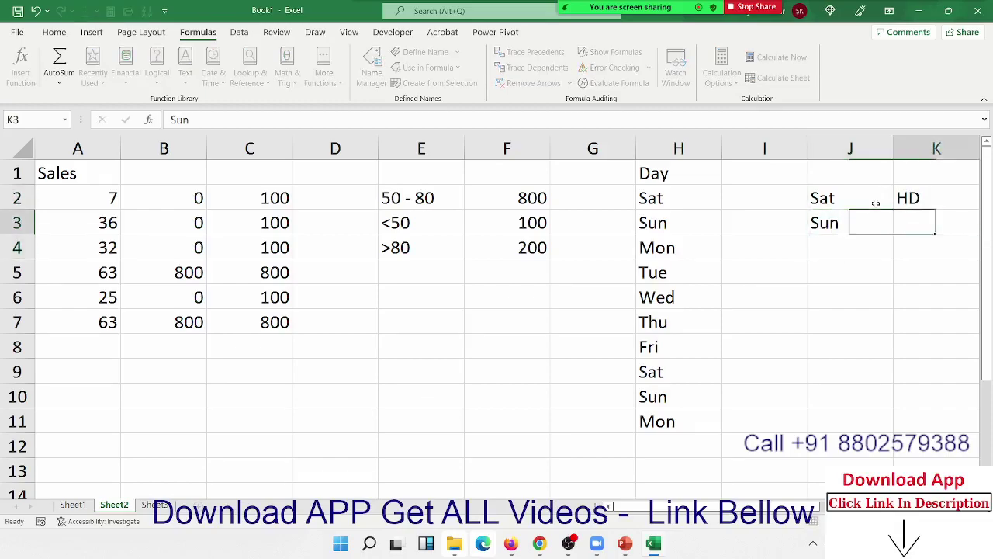
pyautogui.write('Off')
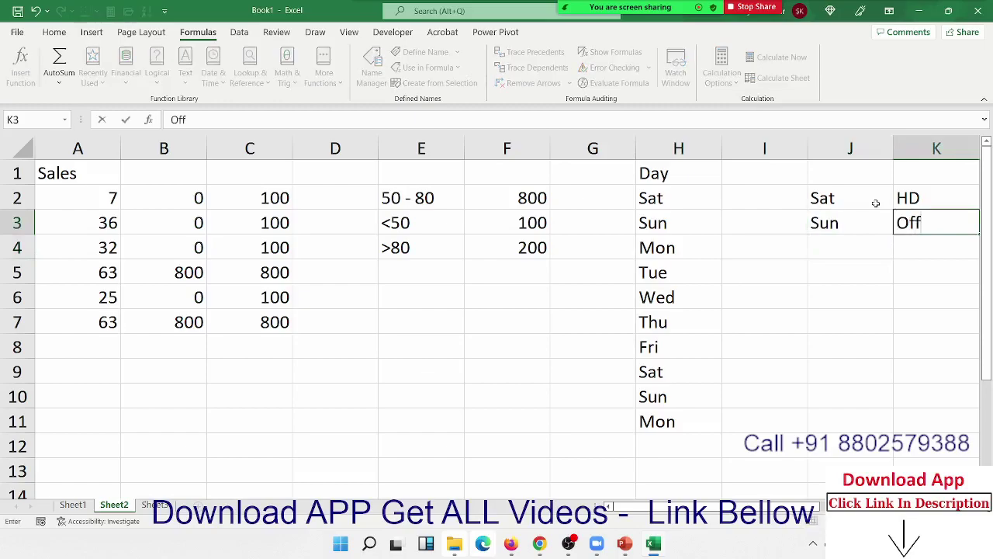
pyautogui.press('Return')
# Add Mon-Fri with status Open in J4:K4.
pyautogui.press('Left')
pyautogui.write('Mo')
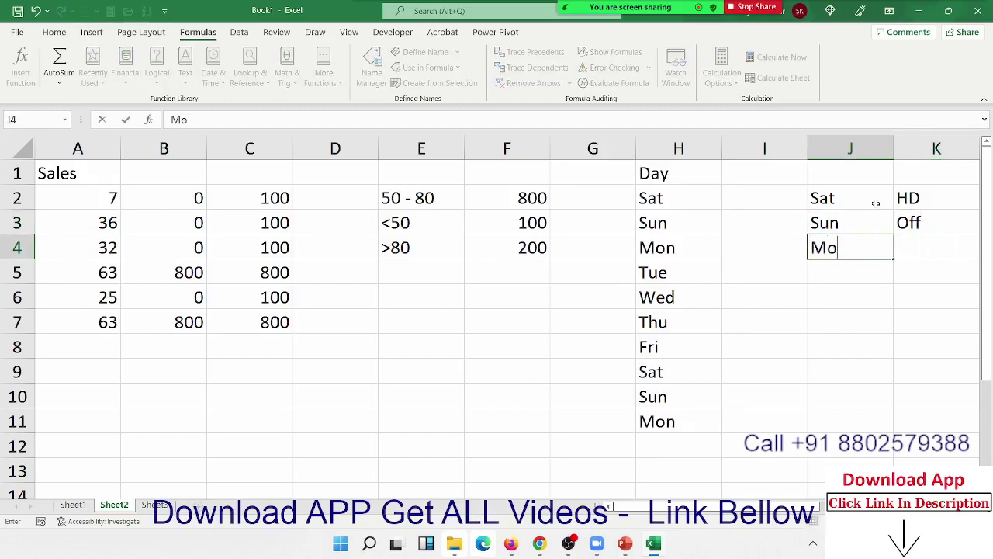
pyautogui.write('n-F')
pyautogui.write('ri')
pyautogui.press('Tab')
pyautogui.write('oP')
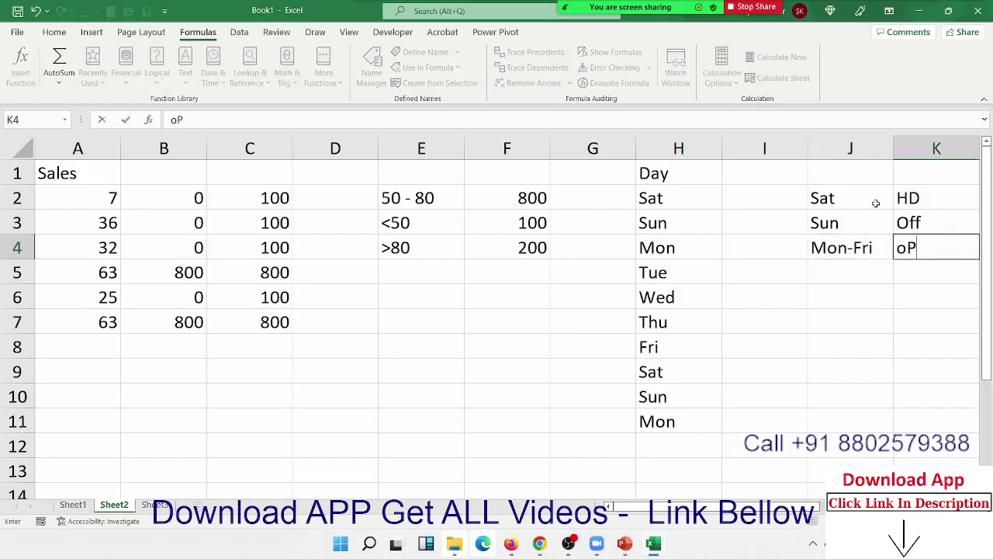
pyautogui.write('EN')
pyautogui.hotkey('shift', 'Tab')
pyautogui.hotkey('shift', 'Tab')
pyautogui.press('Left')
pyautogui.press('Up')
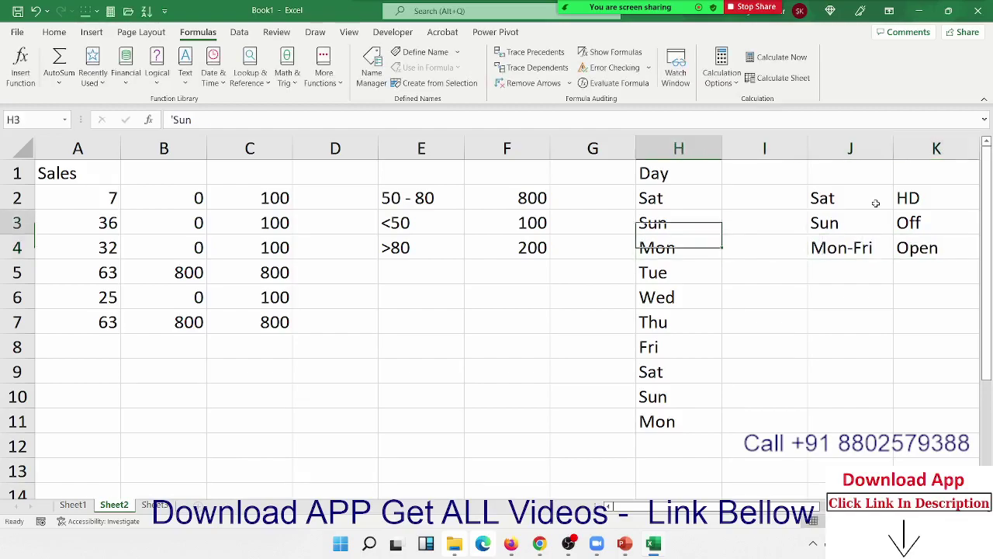
pyautogui.press('Up')
pyautogui.press('Right')
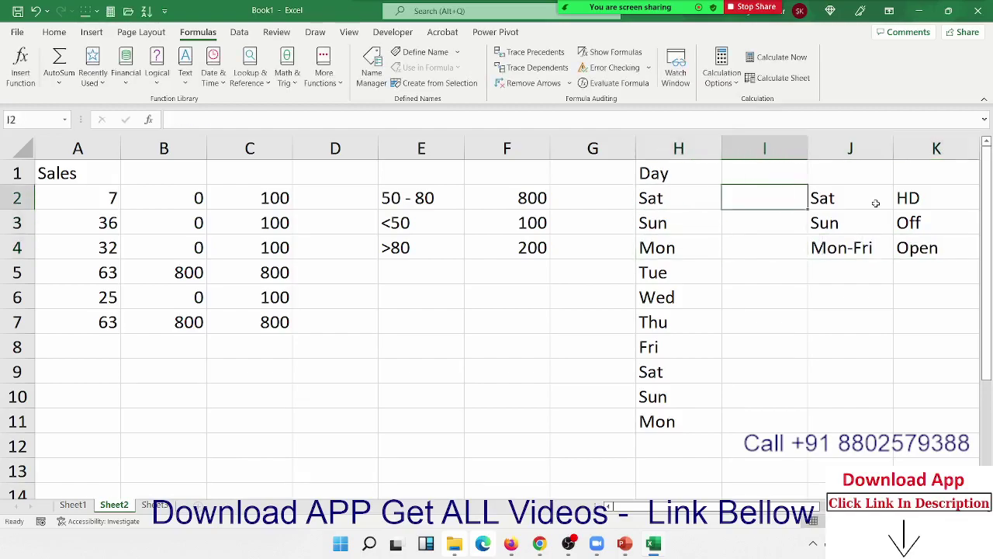
# Discard the =OR attempt in I2 and begin =IF(H2="Sat", to test for Saturday.
pyautogui.write('=or')
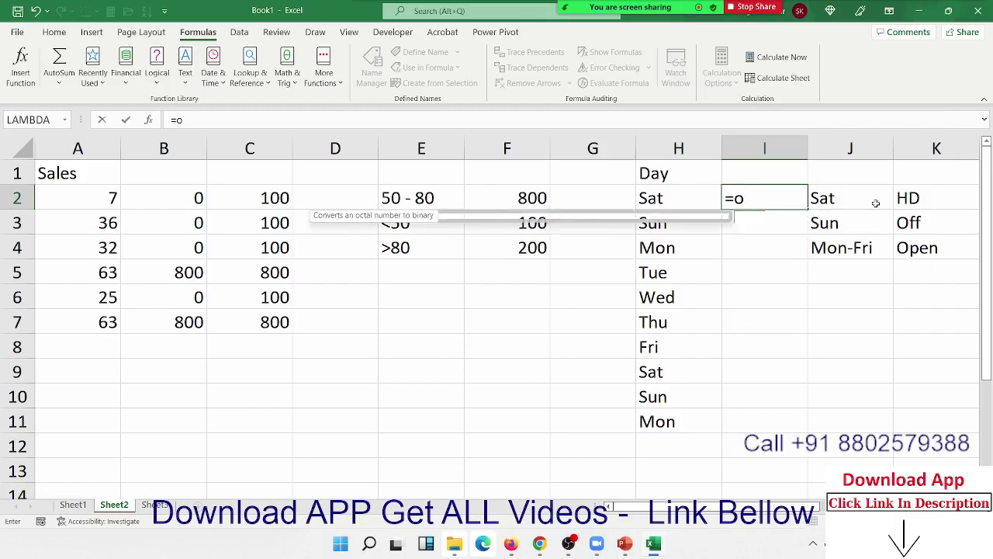
pyautogui.press('Tab')
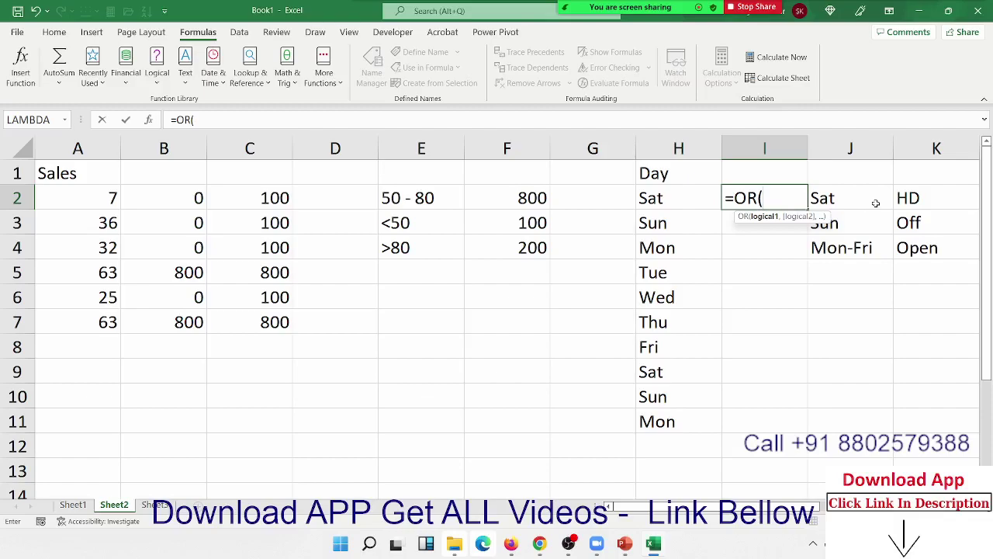
pyautogui.press('Escape')
pyautogui.write('=')
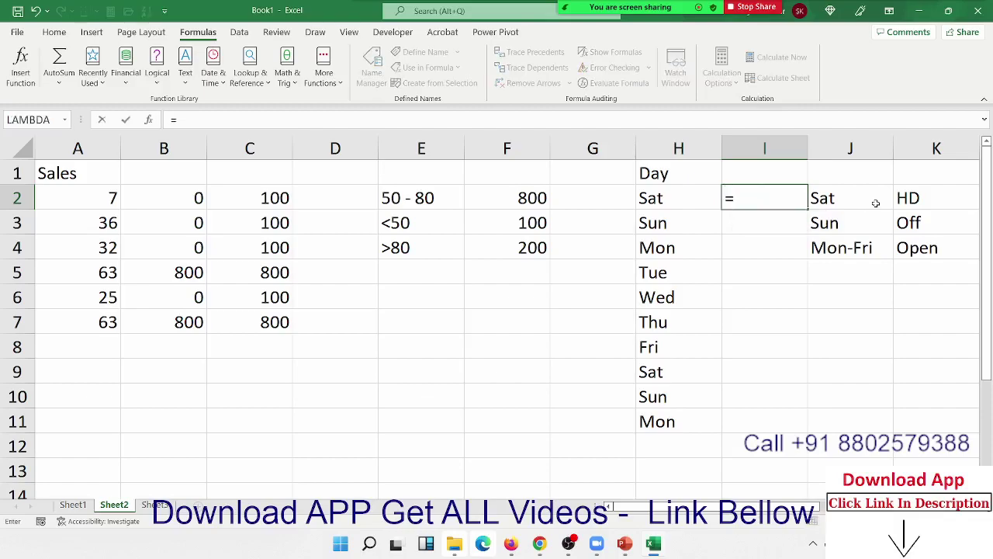
pyautogui.write('if')
pyautogui.press('Tab')
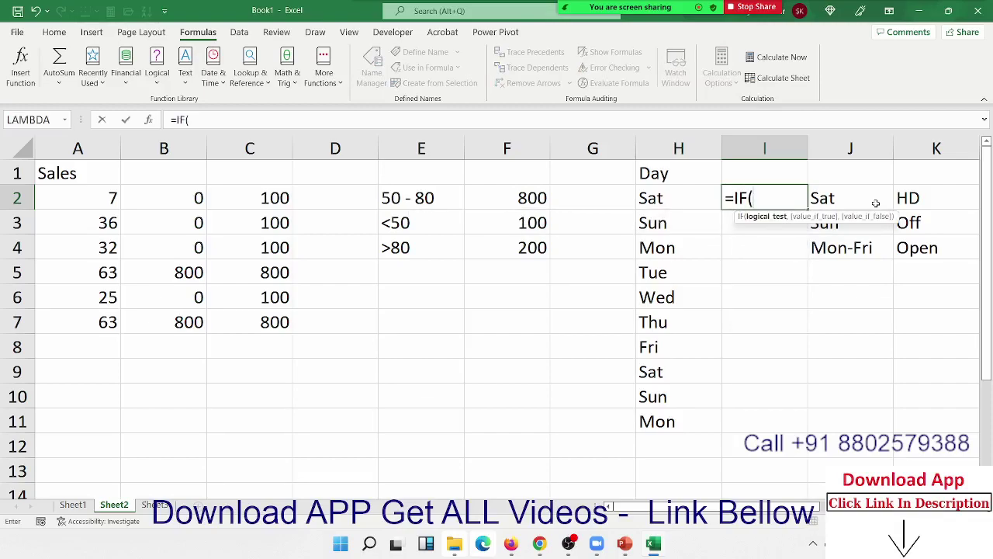
pyautogui.press('Left')
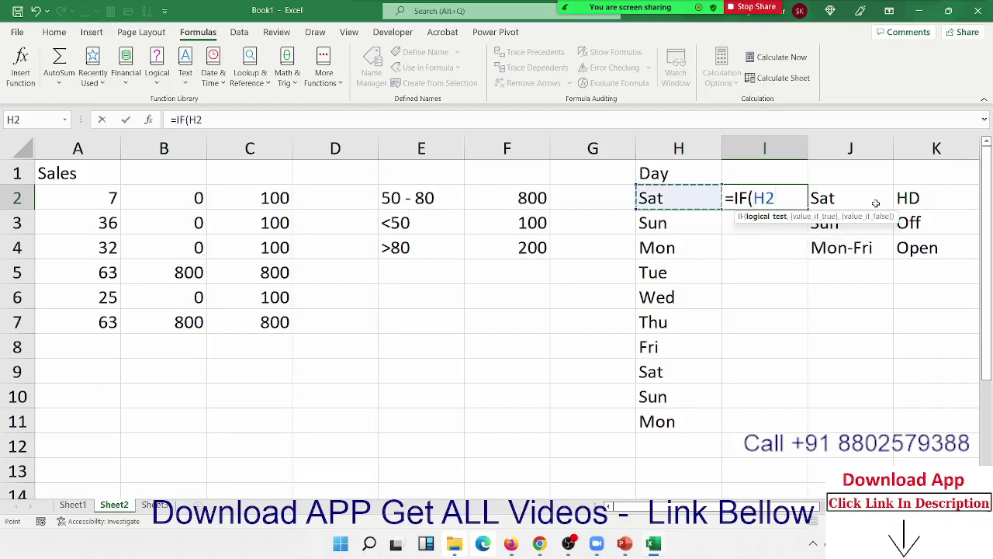
pyautogui.write('="S')
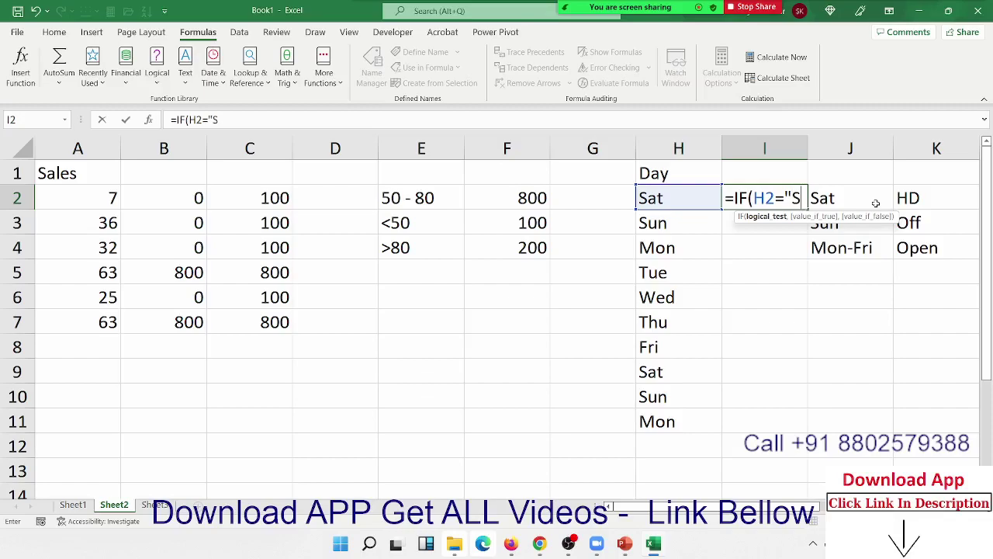
pyautogui.write('at')
pyautogui.write(',if')
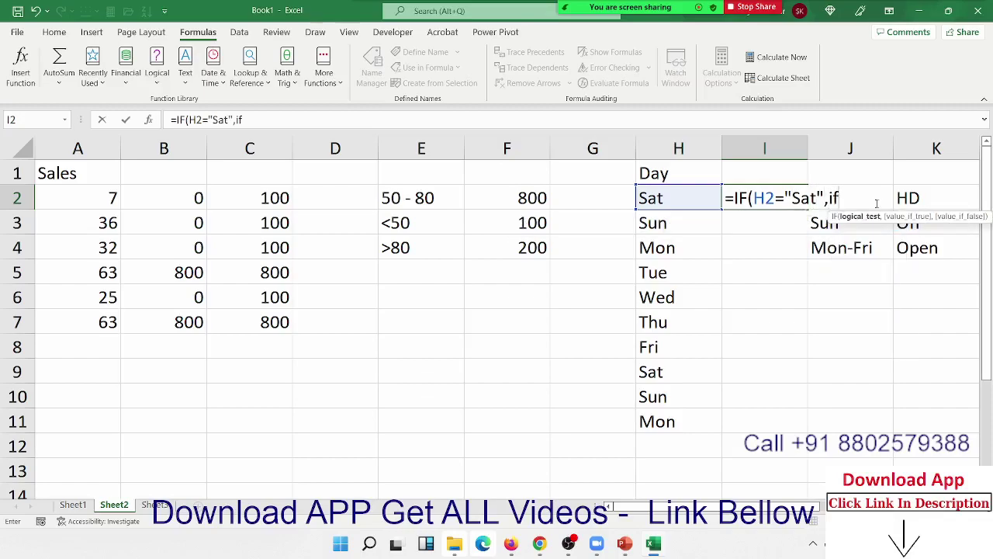
pyautogui.write('(')
pyautogui.press('Left')
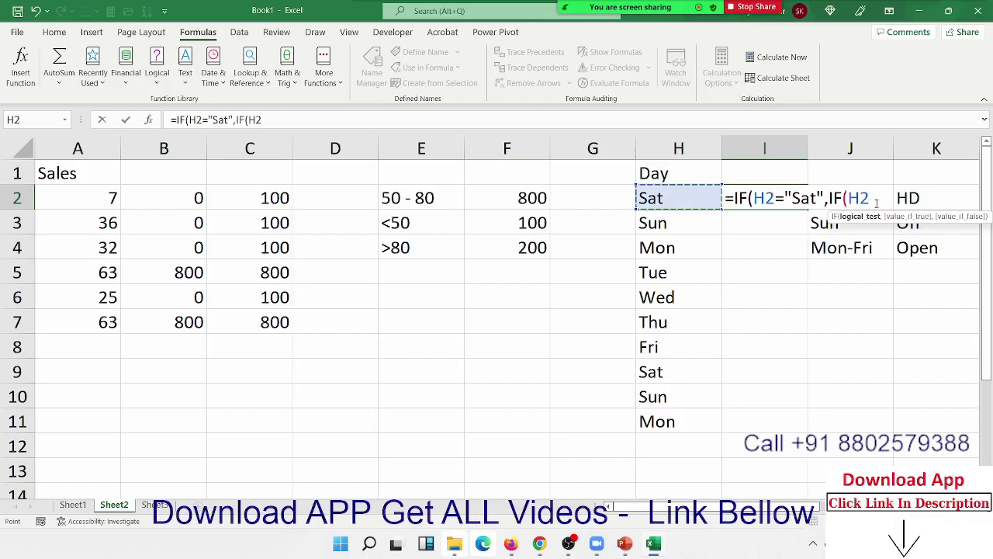
pyautogui.press('Left')
pyautogui.press('BackSpace')
pyautogui.press('BackSpace')
pyautogui.press('BackSpace')
pyautogui.press('BackSpace')
pyautogui.press('BackSpace')
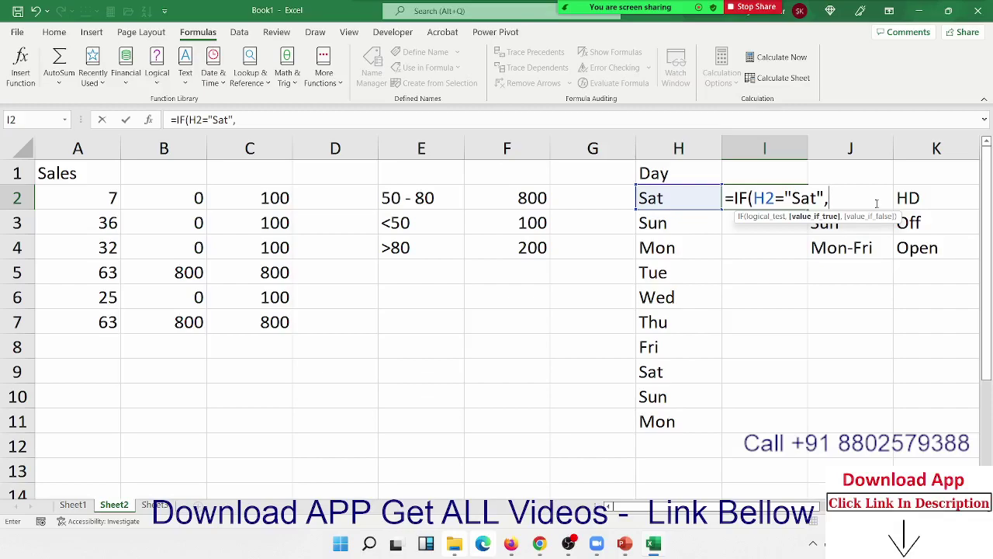
# Finish I2 as =IF(H2="Sat","HD",IF(H2="Sun","Off","Open")) and accept the bracket correction.
pyautogui.write('"H')
pyautogui.write('D"')
pyautogui.write(',I')
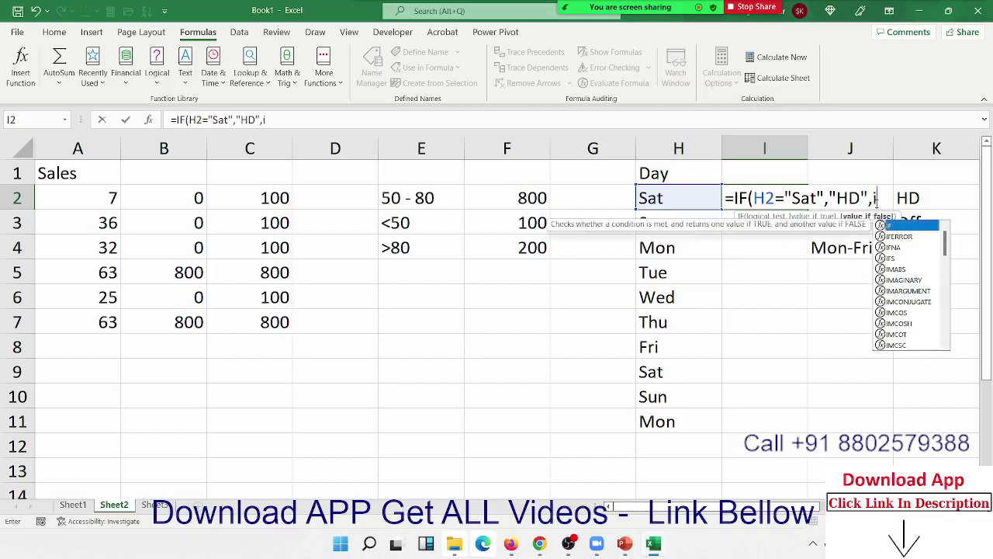
pyautogui.write('F(')
pyautogui.press('Left')
pyautogui.press('Left')
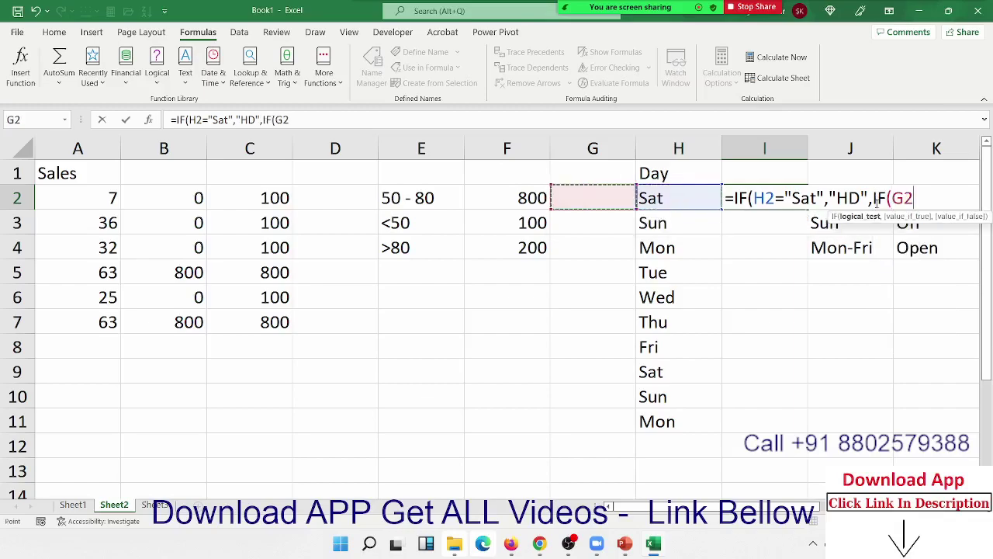
pyautogui.press('Right')
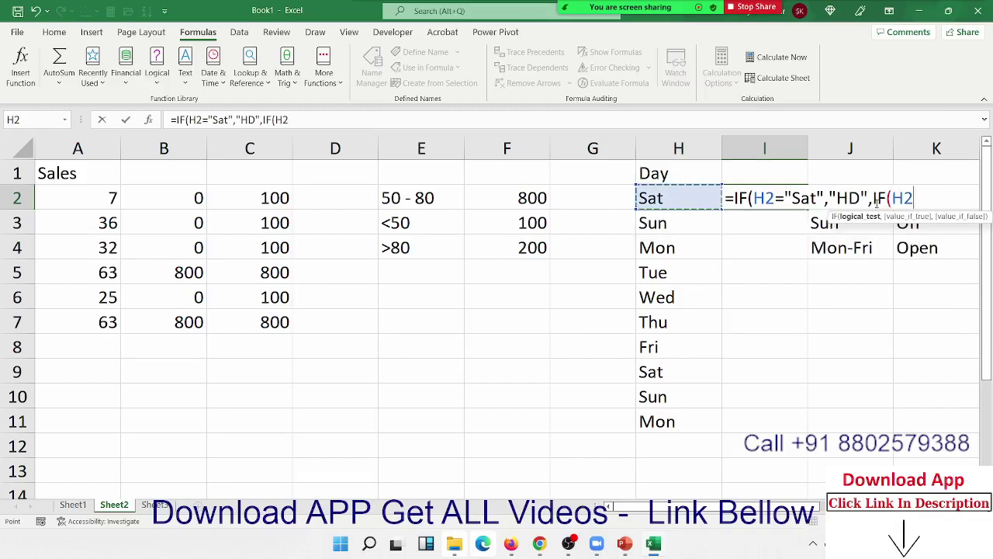
pyautogui.write('="S')
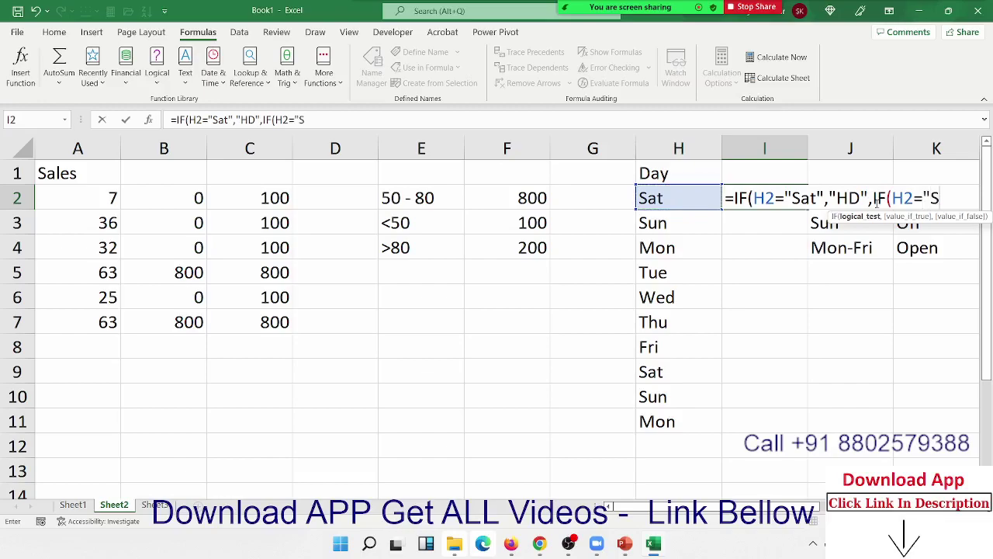
pyautogui.write('un')
pyautogui.press('BackSpace')
pyautogui.write('n","')
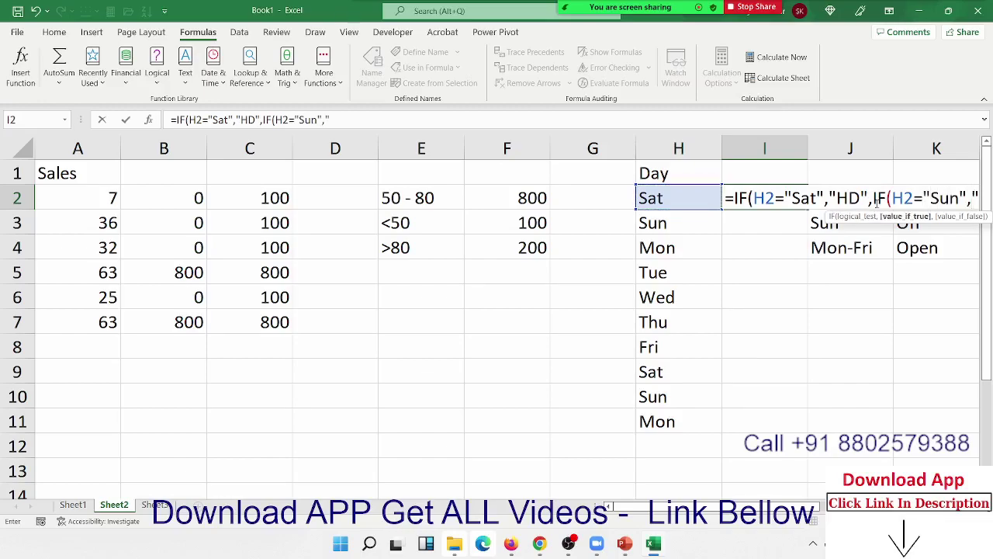
pyautogui.write('O')
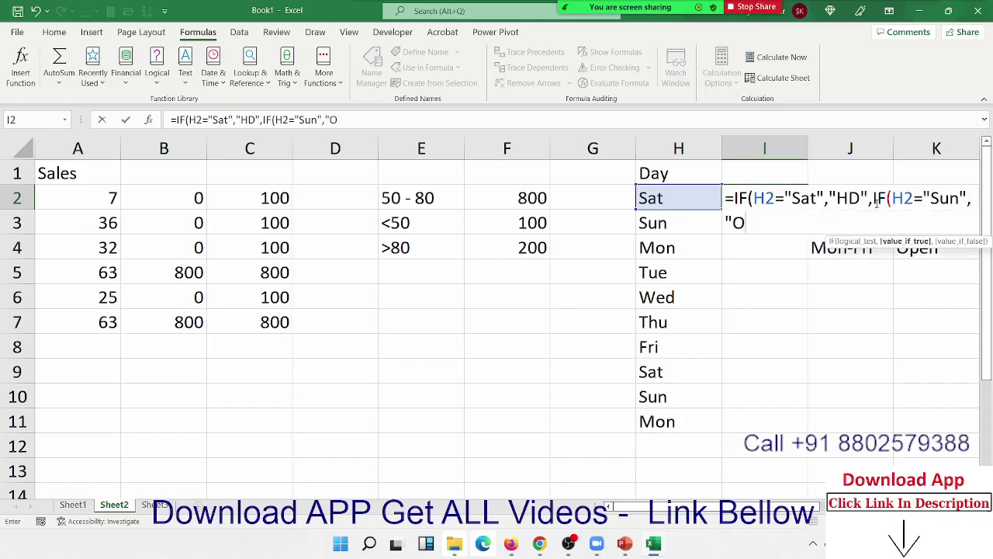
pyautogui.write('ff')
pyautogui.write(',if(')
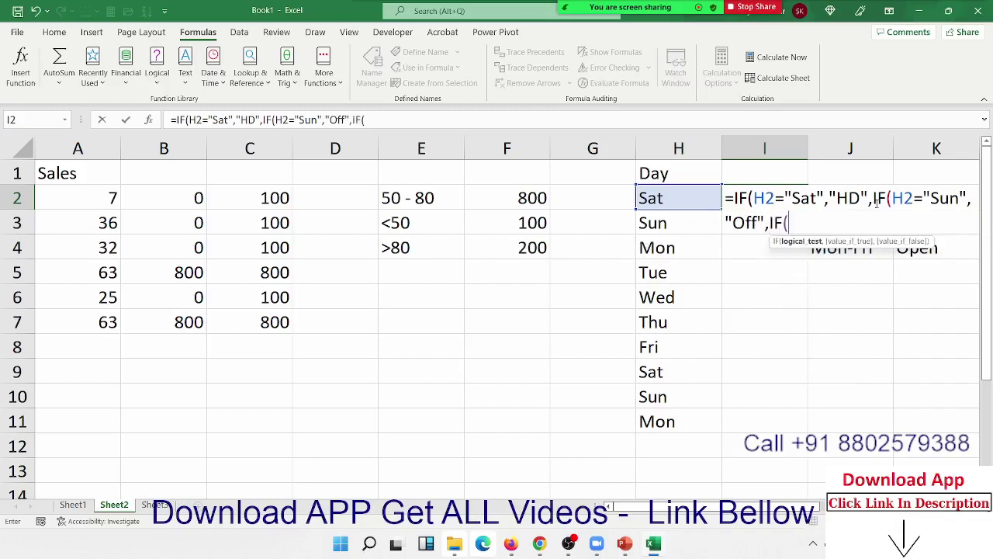
pyautogui.press('Left')
pyautogui.press('BackSpace')
pyautogui.press('BackSpace')
pyautogui.press('BackSpace')
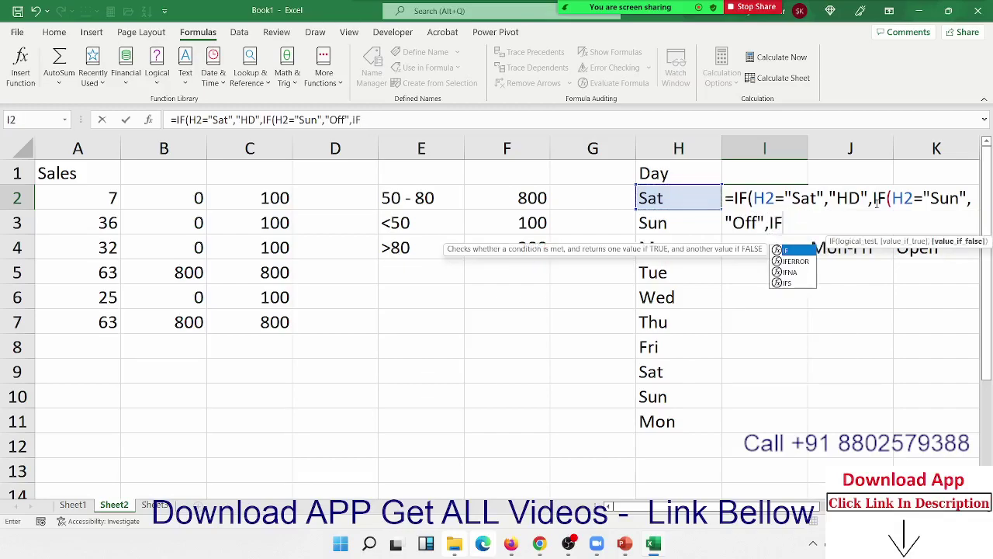
pyautogui.press('BackSpace')
pyautogui.press('BackSpace')
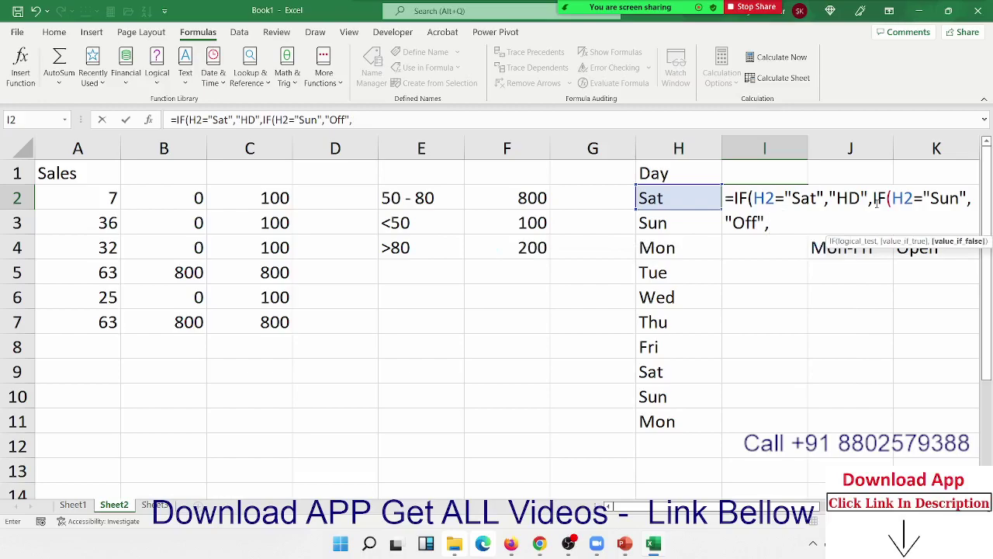
pyautogui.write('"Open')
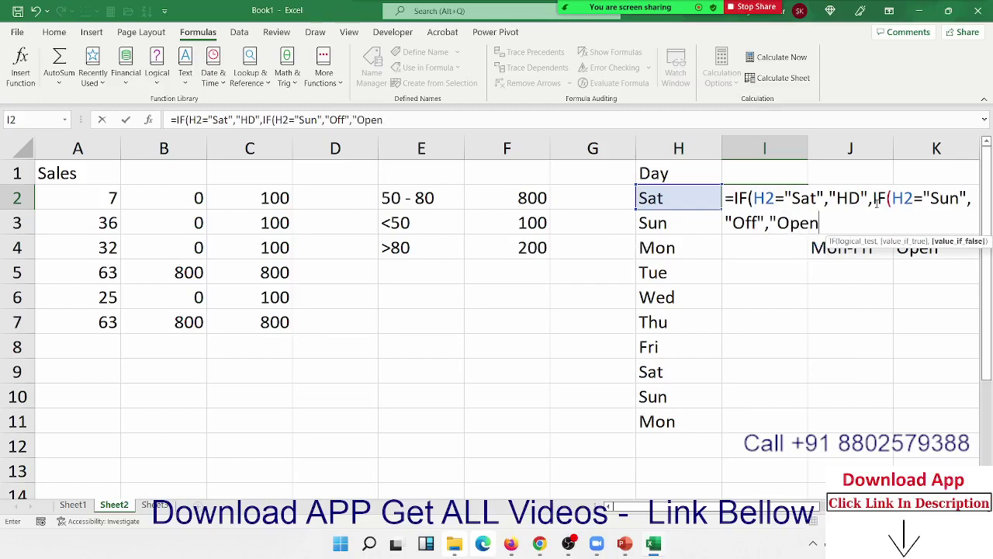
pyautogui.write('"')
pyautogui.press('Return')
pyautogui.press('Return')
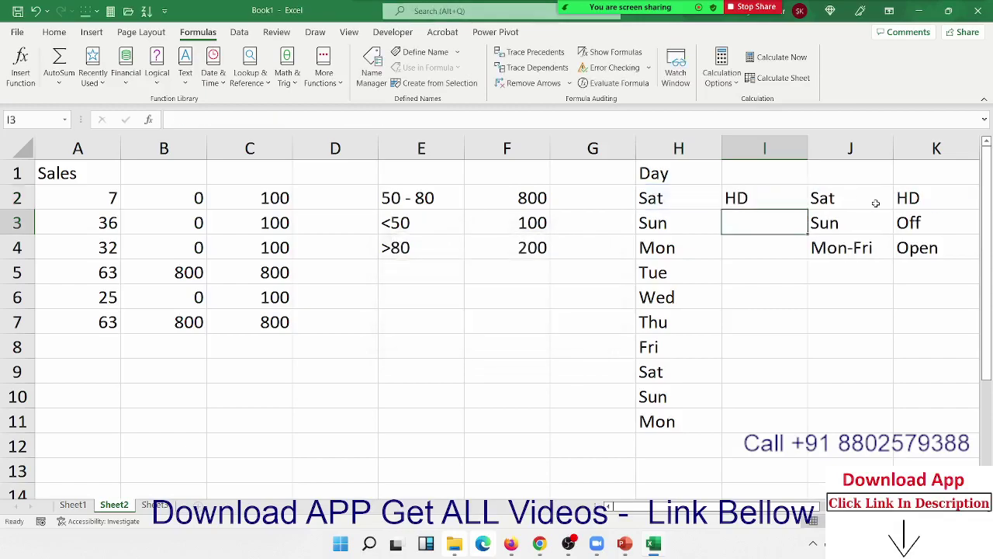
pyautogui.press('Up')
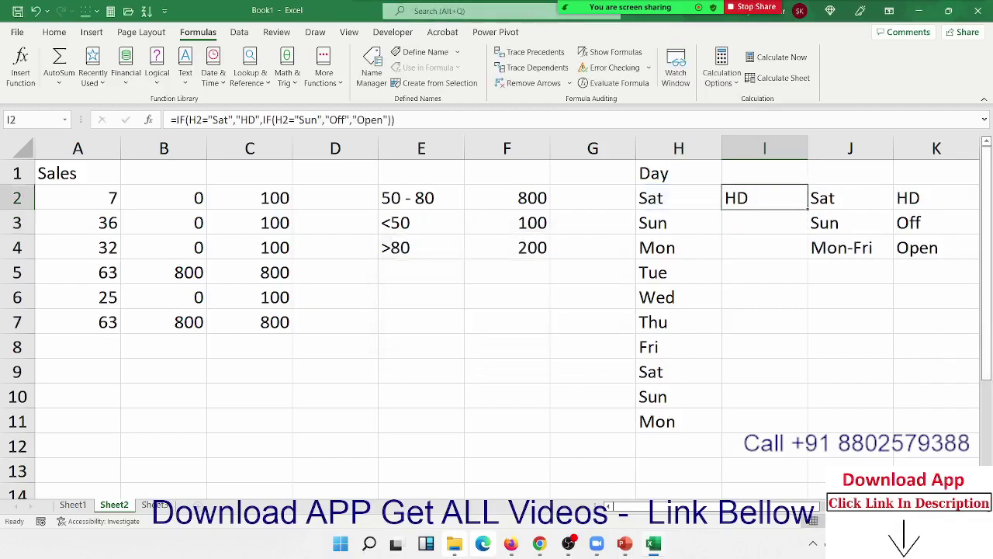
pyautogui.hscroll(2, 595, 224)
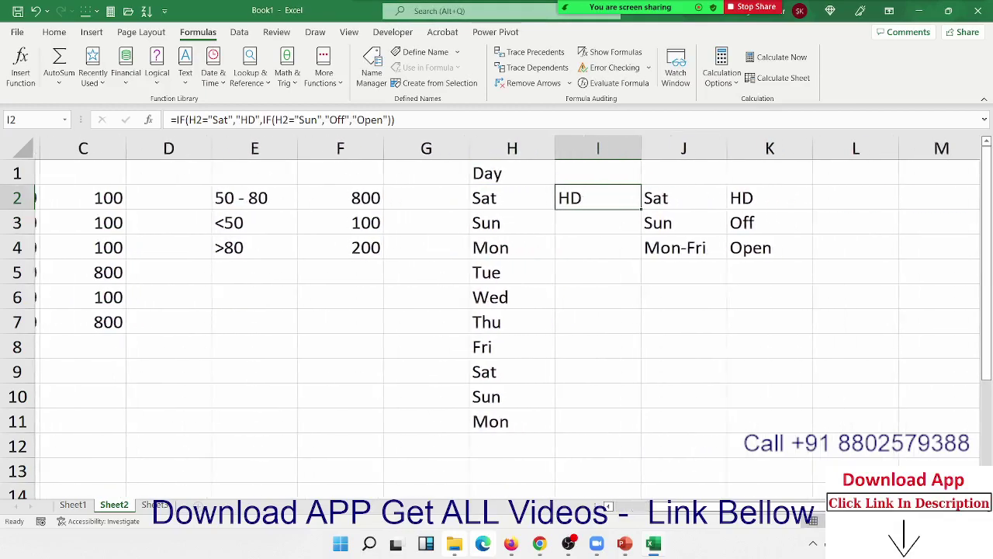
pyautogui.doubleClick(584, 197)
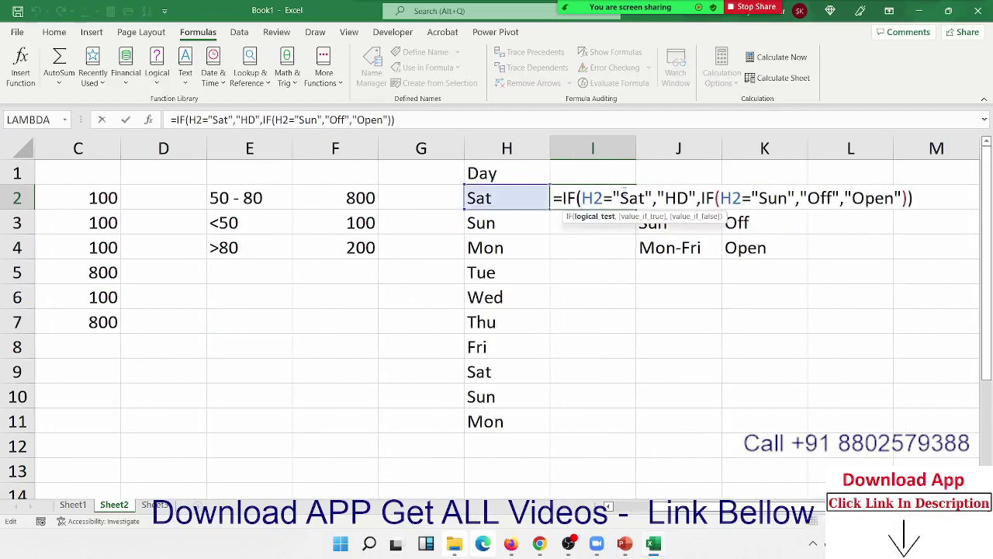
pyautogui.moveTo(702, 4)
pyautogui.click(809, 16)
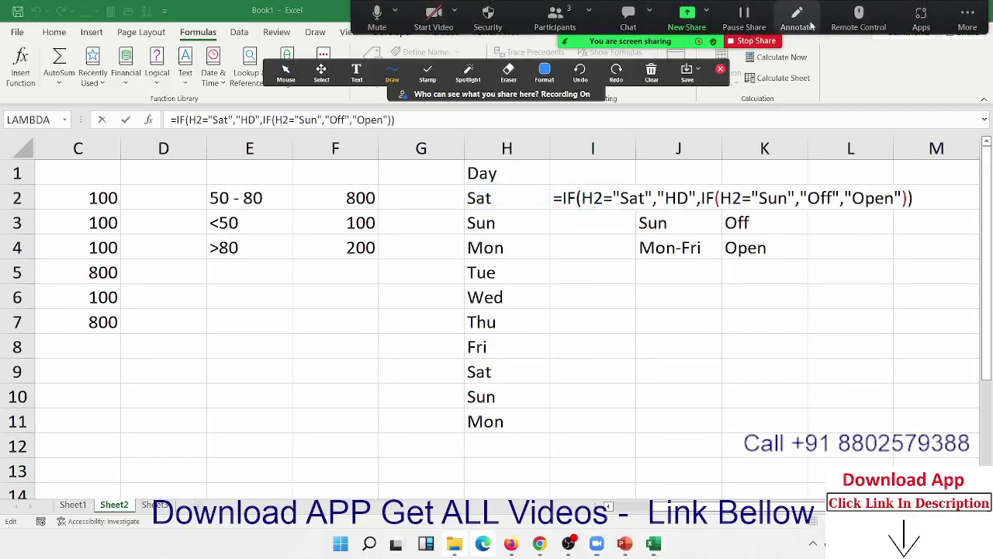
pyautogui.moveTo(594, 218)
pyautogui.mouseDown()
pyautogui.moveTo(674, 201)
pyautogui.moveTo(928, 210)
pyautogui.mouseUp()
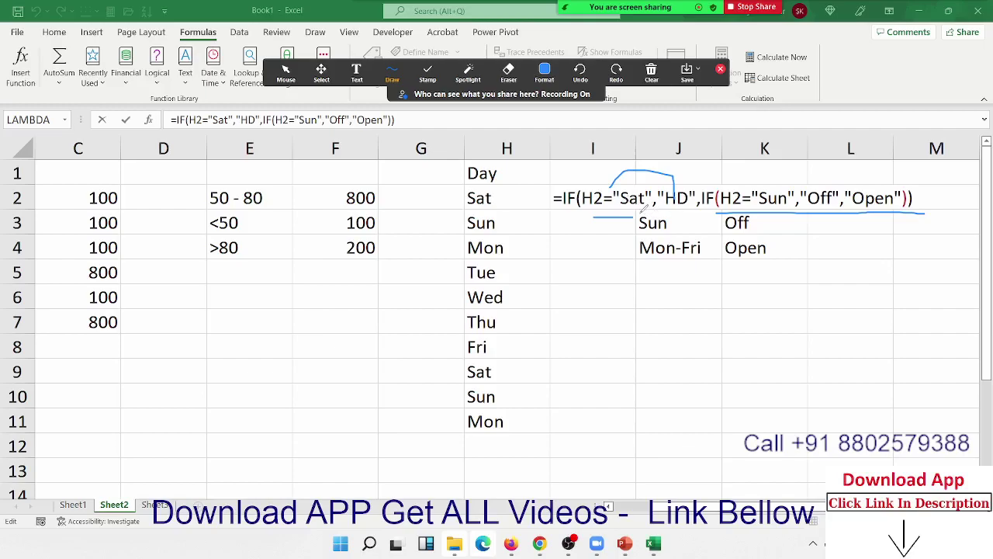
pyautogui.moveTo(643, 208)
pyautogui.mouseDown()
pyautogui.moveTo(737, 206)
pyautogui.moveTo(774, 187)
pyautogui.moveTo(835, 184)
pyautogui.mouseUp()
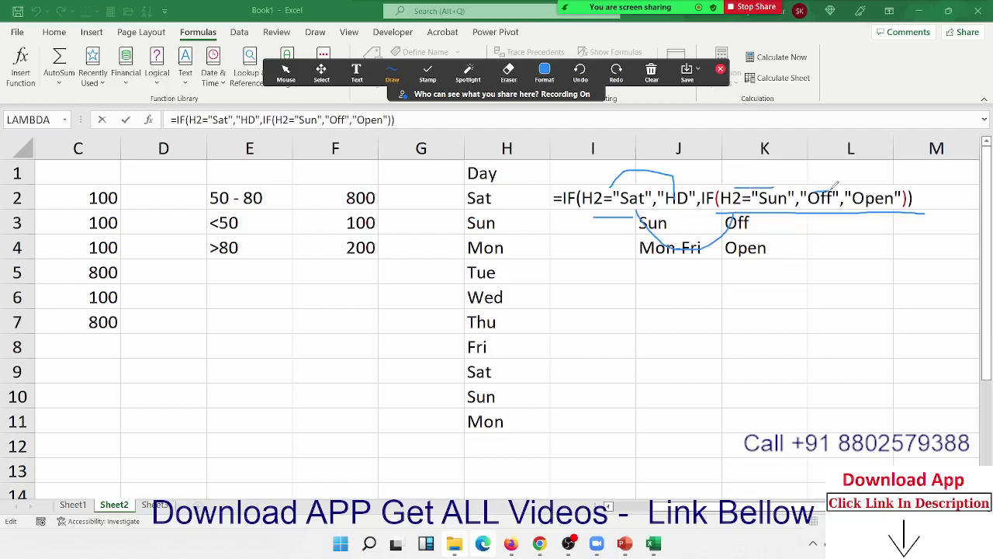
pyautogui.click(861, 207)
pyautogui.click(651, 71)
pyautogui.click(651, 119)
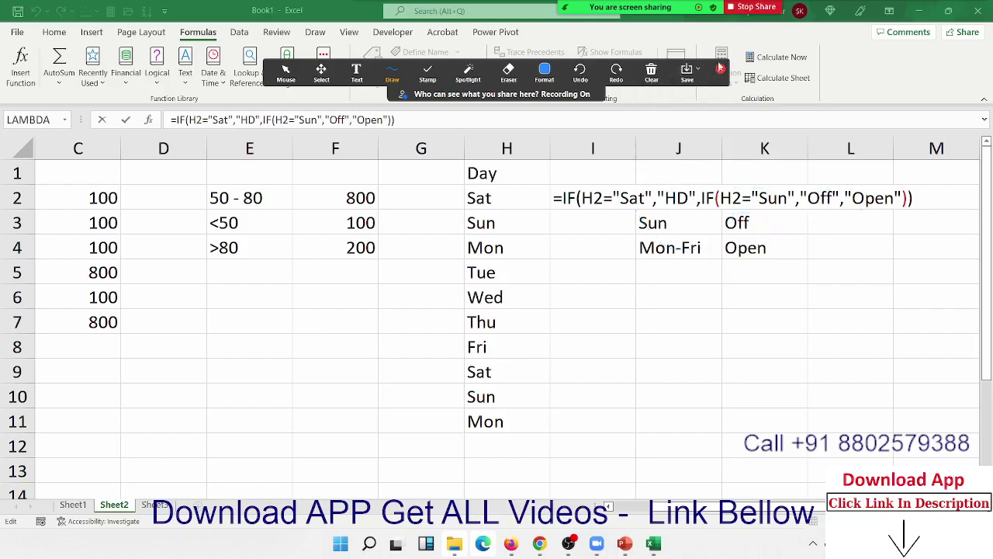
pyautogui.click(720, 70)
pyautogui.click(613, 197)
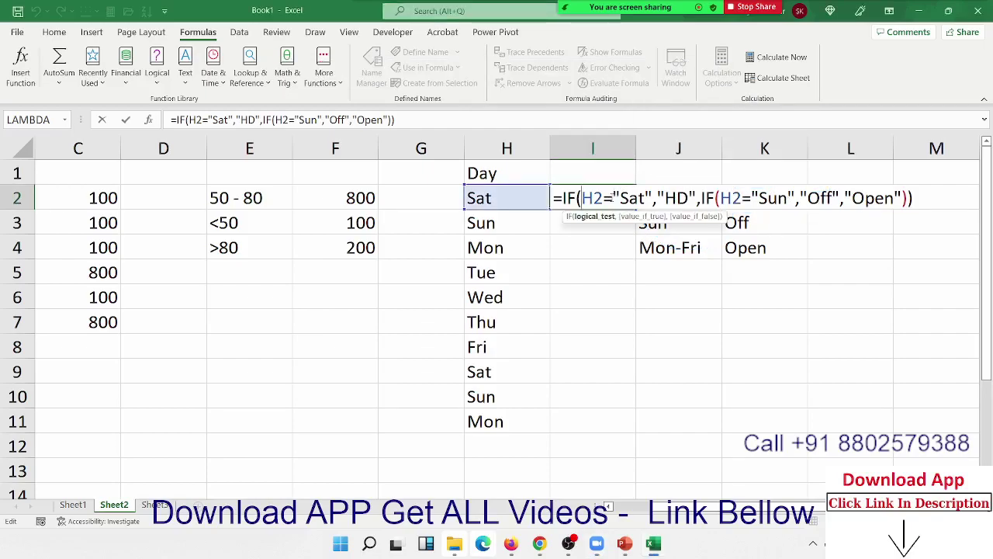
pyautogui.press('Return')
# Enter headings Name and S-1 in A12:B12, filling across to S-2 and S-3.
pyautogui.press('Left')
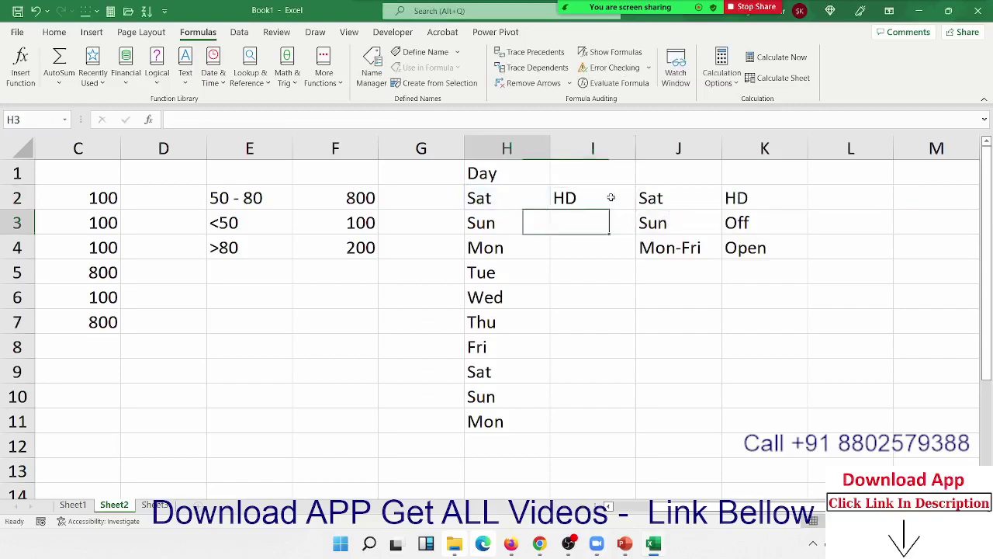
pyautogui.press('Left')
pyautogui.press('Left')
pyautogui.press('Left')
pyautogui.press('Left')
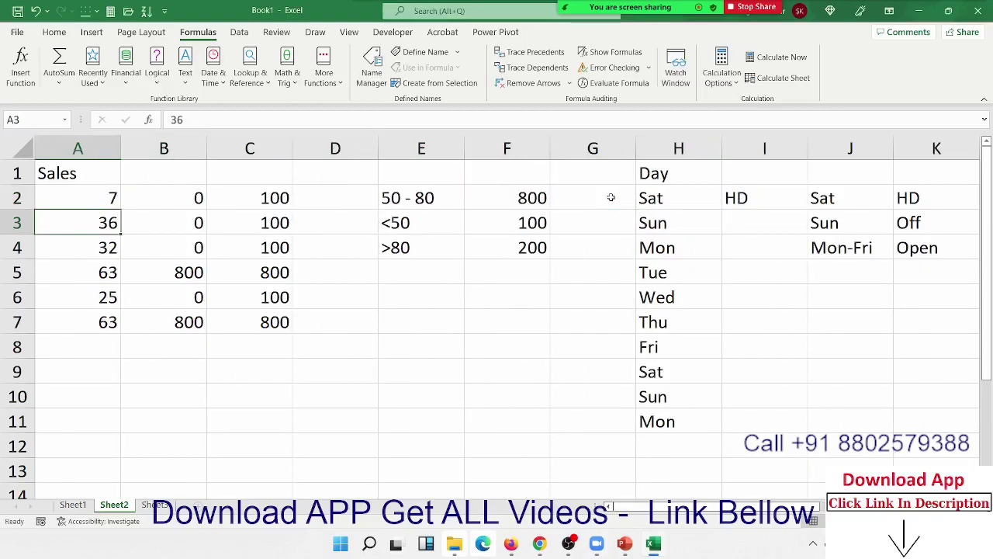
pyautogui.press('Right')
pyautogui.press('Right')
pyautogui.press('Right')
pyautogui.press('Left')
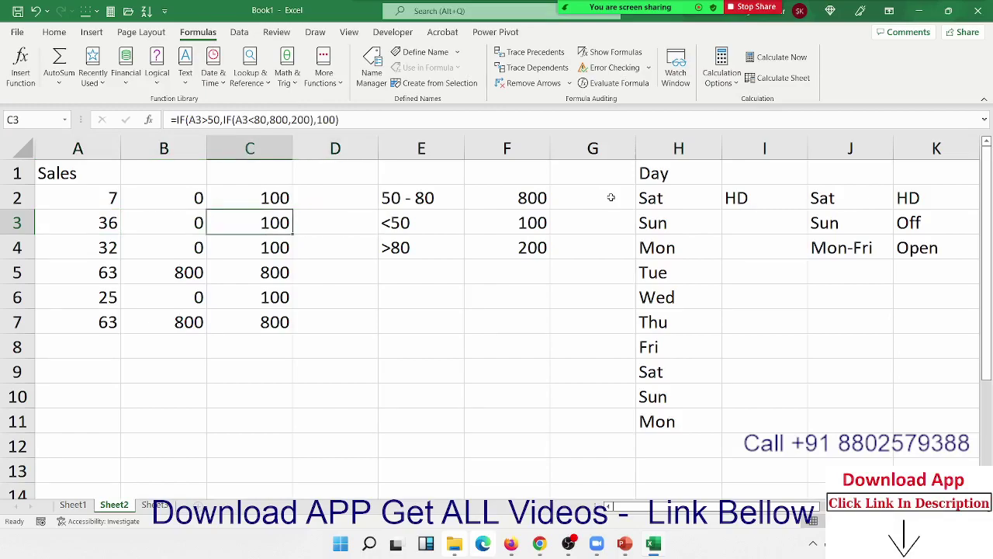
pyautogui.press('Down')
pyautogui.press('Down')
pyautogui.press('Down')
pyautogui.press('Down')
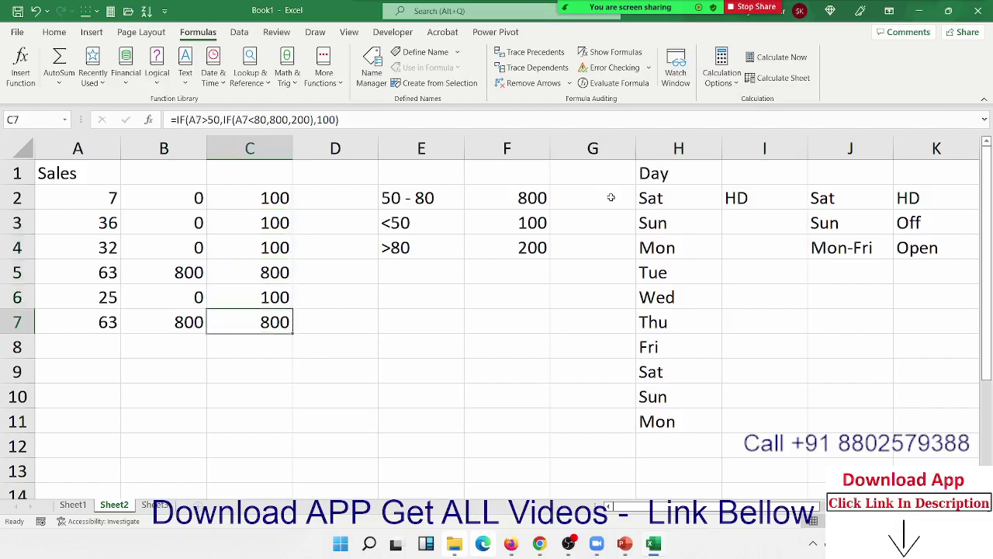
pyautogui.press('Down')
pyautogui.press('Down')
pyautogui.press('Down')
pyautogui.press('Down')
pyautogui.press('Down')
pyautogui.press('Down')
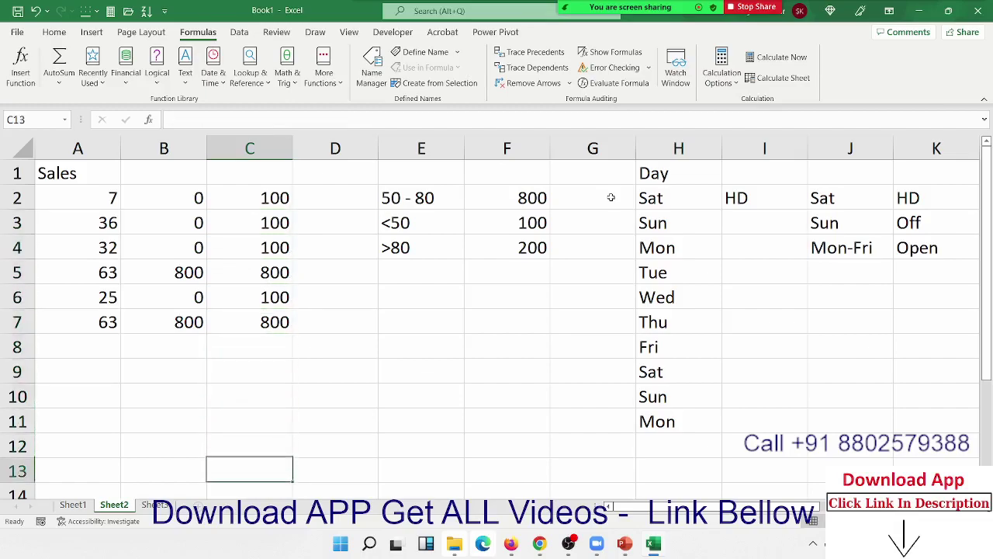
pyautogui.press('Down')
pyautogui.press('Down')
pyautogui.press('Down')
pyautogui.press('Down')
pyautogui.press('Down')
pyautogui.press('Down')
pyautogui.press('Left')
pyautogui.press('Left')
pyautogui.press('Up')
pyautogui.press('Up')
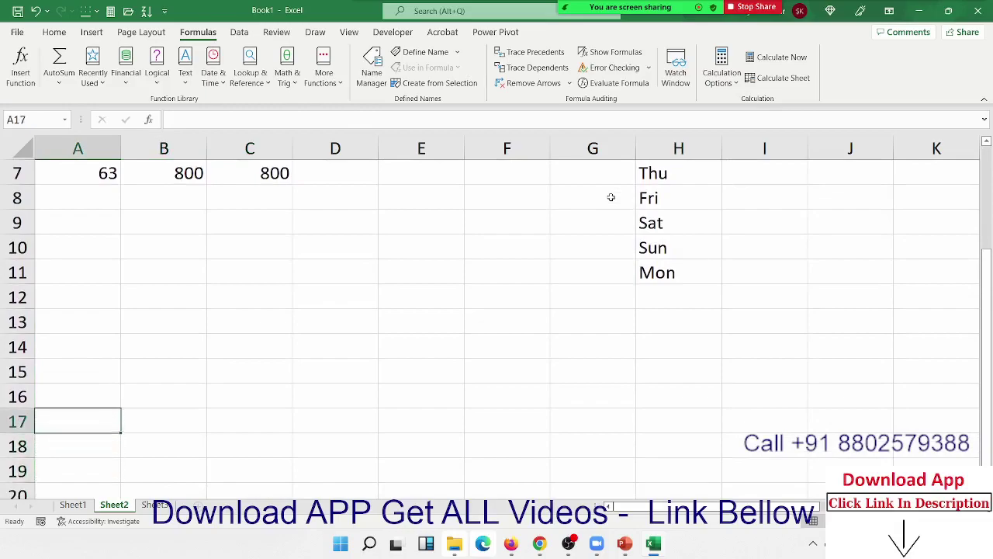
pyautogui.press('Up')
pyautogui.press('Up')
pyautogui.press('Up')
pyautogui.press('Up')
pyautogui.press('Up')
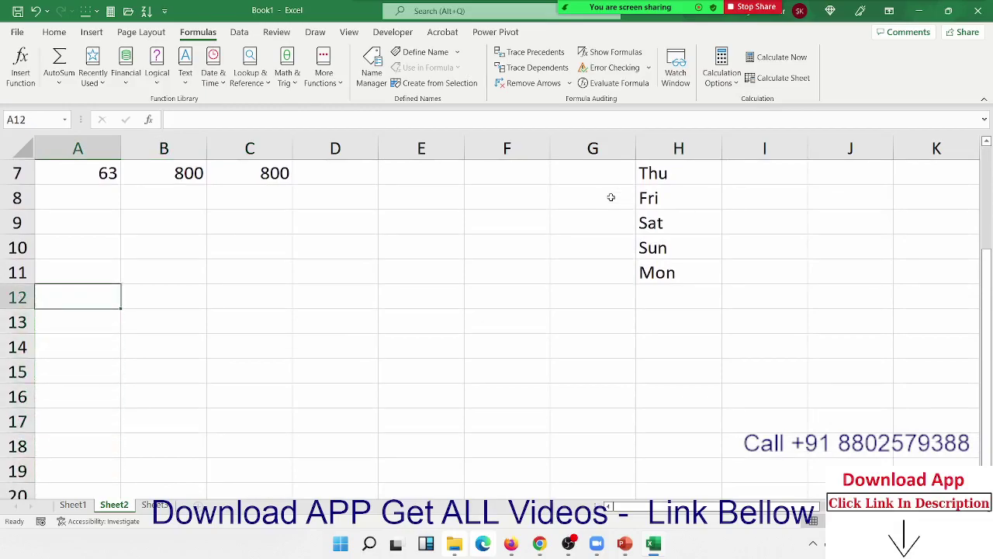
pyautogui.write('Name')
pyautogui.press('Return')
pyautogui.press('Up')
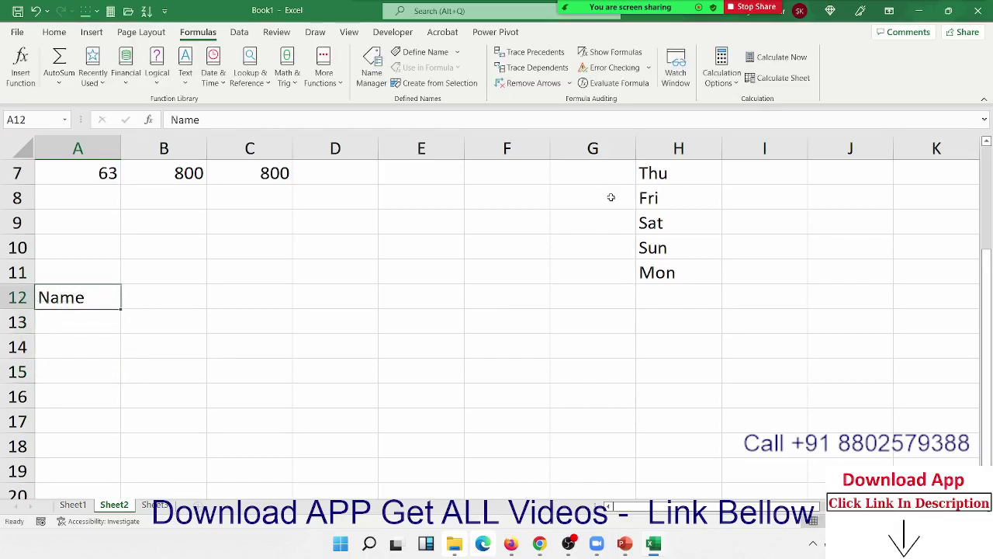
pyautogui.press('Right')
pyautogui.write('S-1')
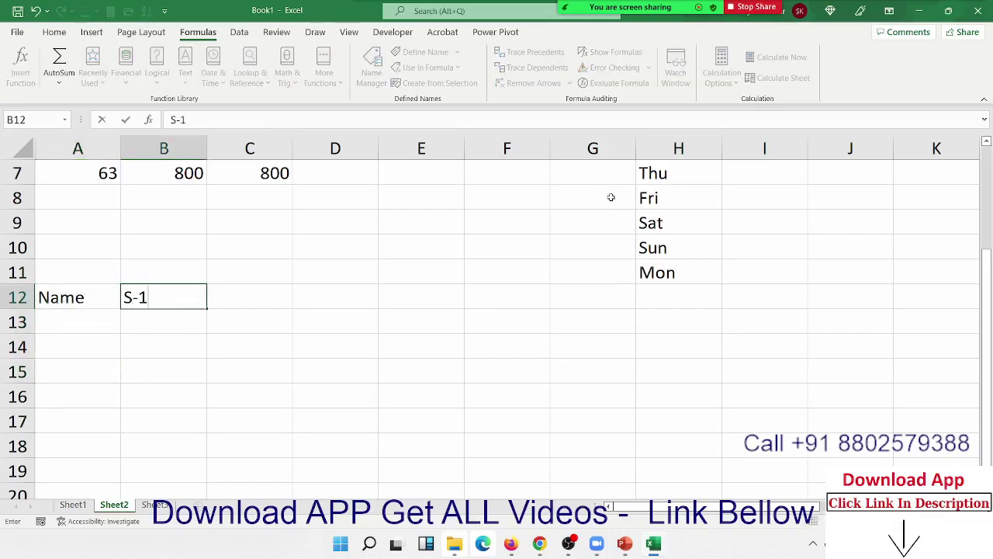
pyautogui.press('Return')
pyautogui.click(186, 302)
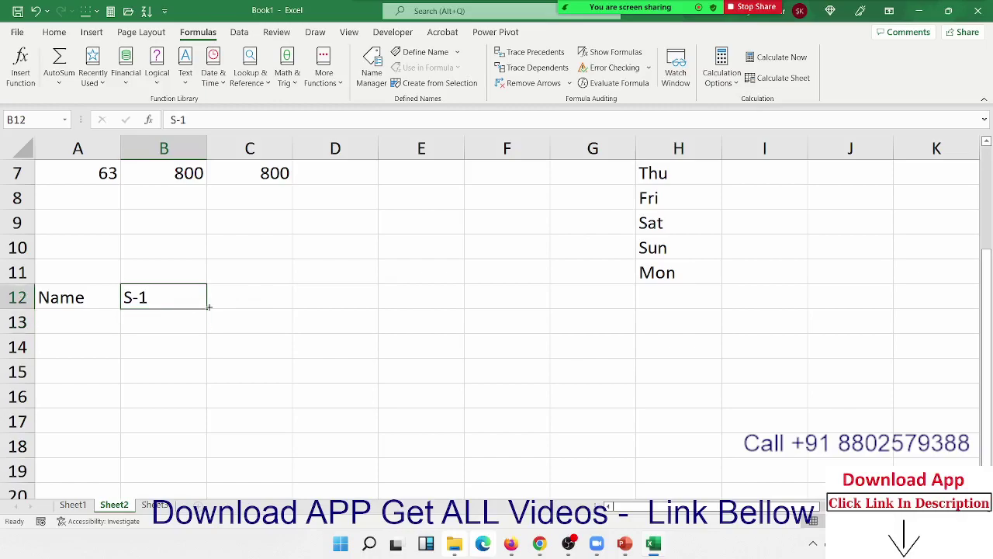
pyautogui.moveTo(208, 307); pyautogui.dragTo(354, 298)
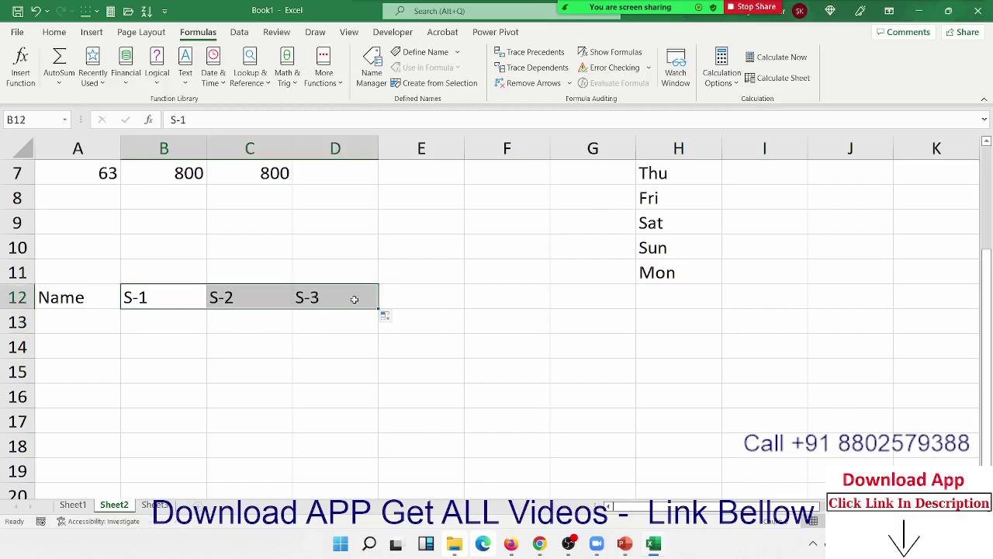
# Enter a student name in A13 and fill it down to A18.
pyautogui.click(102, 325)
pyautogui.write('P')
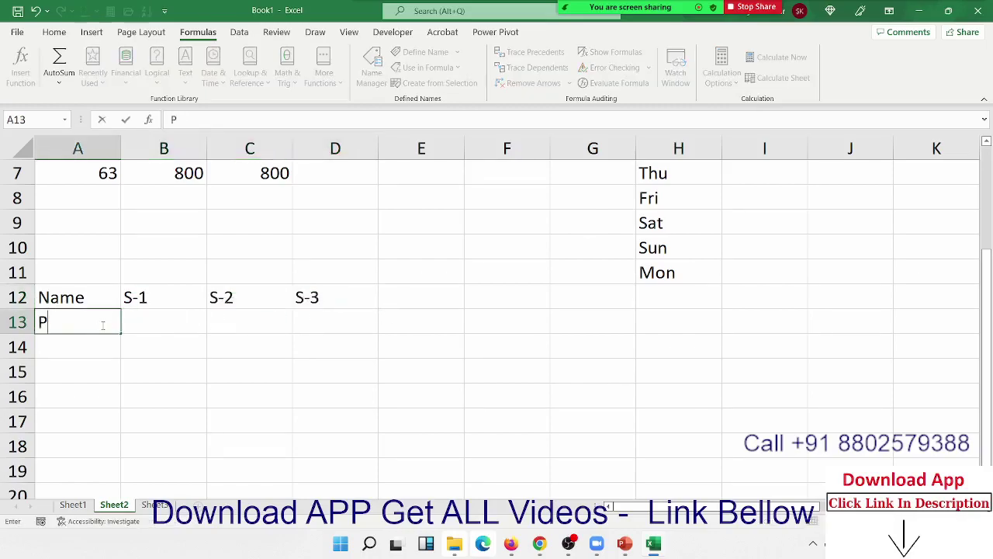
pyautogui.write('uja')
pyautogui.press('Return')
pyautogui.click(52, 370)
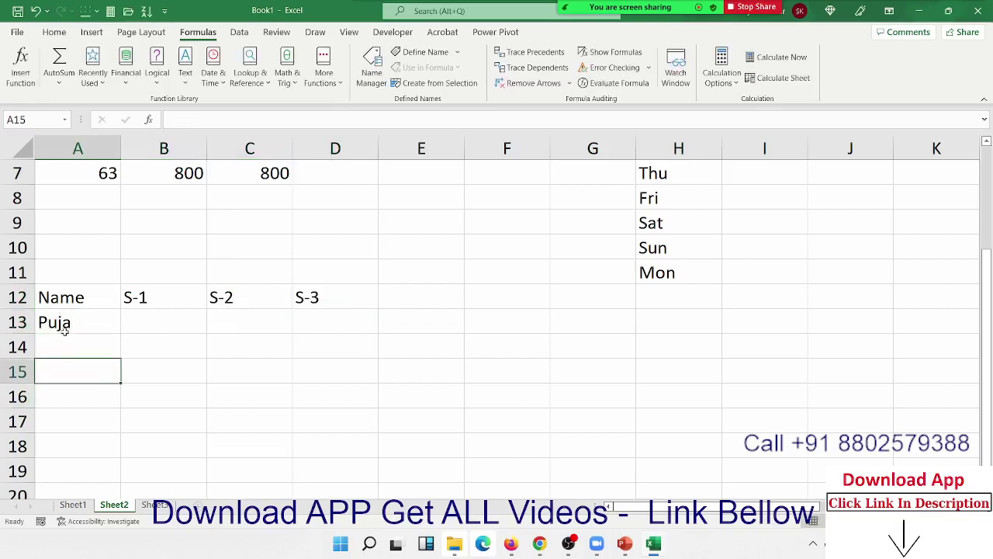
pyautogui.click(67, 322)
pyautogui.moveTo(121, 333); pyautogui.dragTo(99, 451)
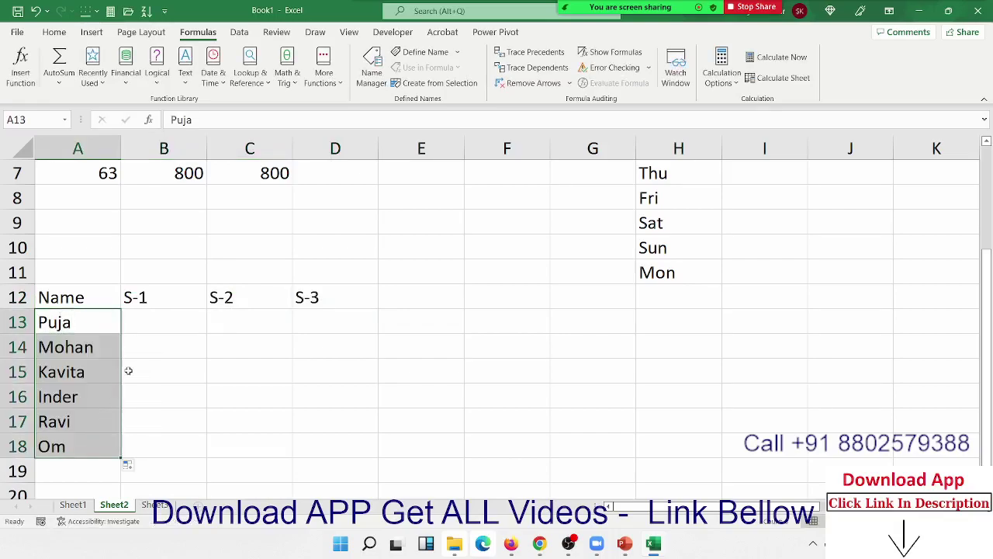
pyautogui.click(154, 327)
# Fill B13:D18 with =RANDBETWEEN(10,90) using Ctrl+Enter.
pyautogui.write('=r')
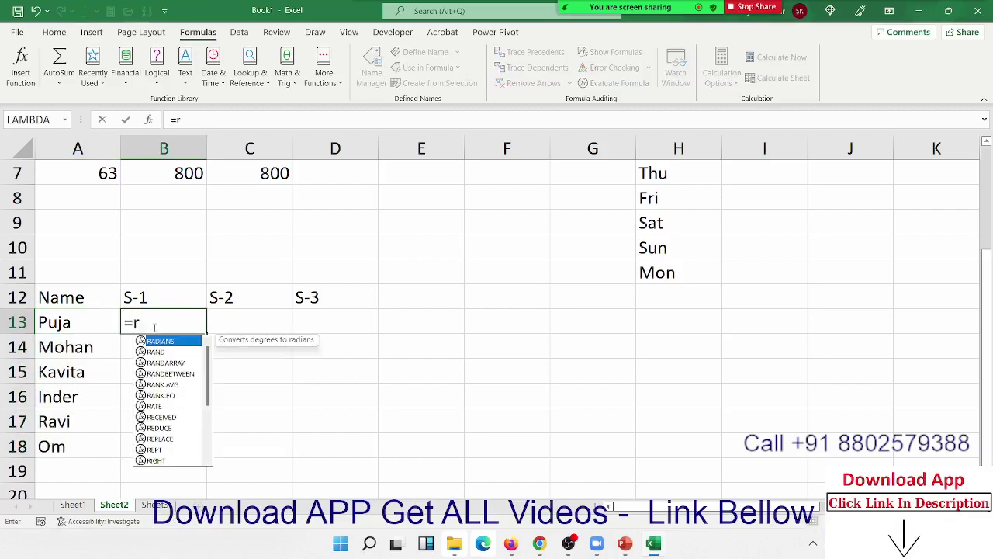
pyautogui.write('a')
pyautogui.press('Down')
pyautogui.press('Down')
pyautogui.press('Tab')
pyautogui.write('10')
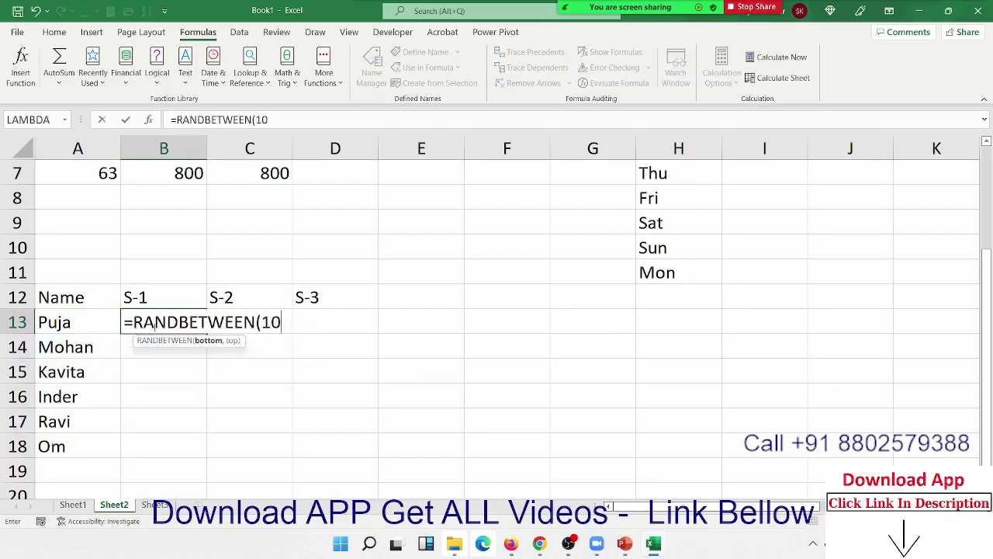
pyautogui.write(',90')
pyautogui.press('Return')
pyautogui.click(153, 327)
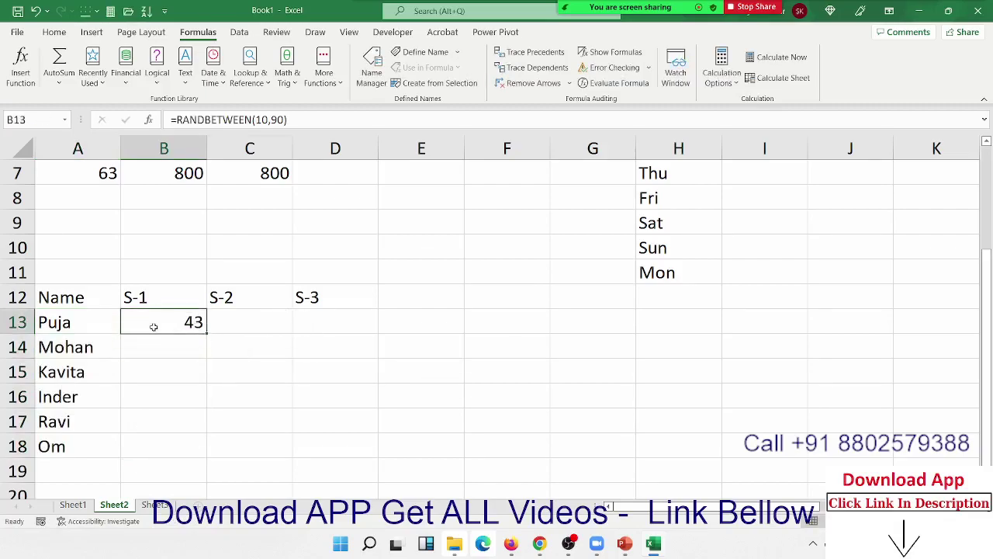
pyautogui.hotkey('shift', 'Right')
pyautogui.hotkey('shift', 'Right')
pyautogui.hotkey('shift', 'Down')
pyautogui.hotkey('shift', 'Down')
pyautogui.hotkey('shift', 'Down')
pyautogui.hotkey('shift', 'Down')
pyautogui.hotkey('shift', 'Down')
pyautogui.hotkey('shift', 'Down')
pyautogui.hotkey('shift', 'Up')
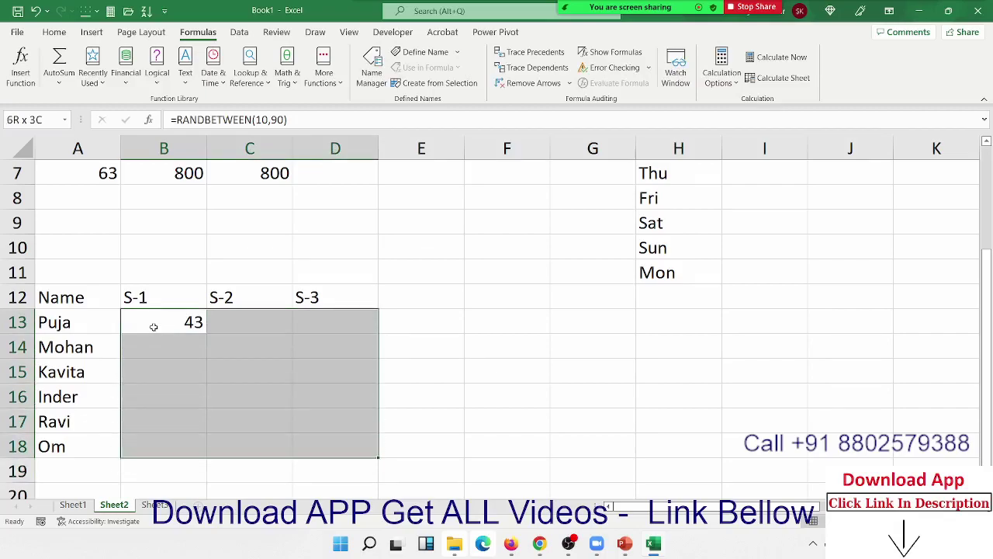
pyautogui.hotkey('ctrl', 'Return')
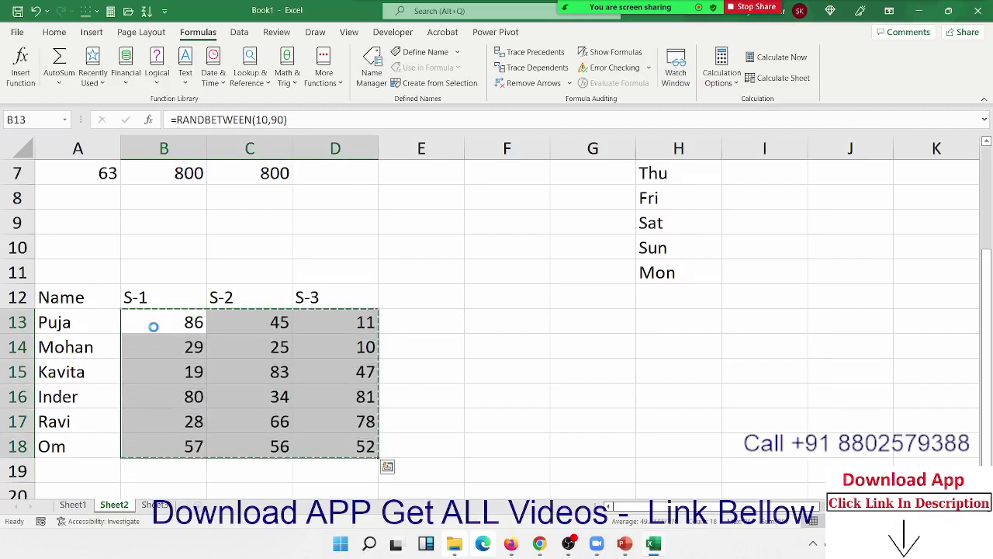
# Copy the random marks and paste them back as fixed values.
pyautogui.hotkey('ctrl', 'c')
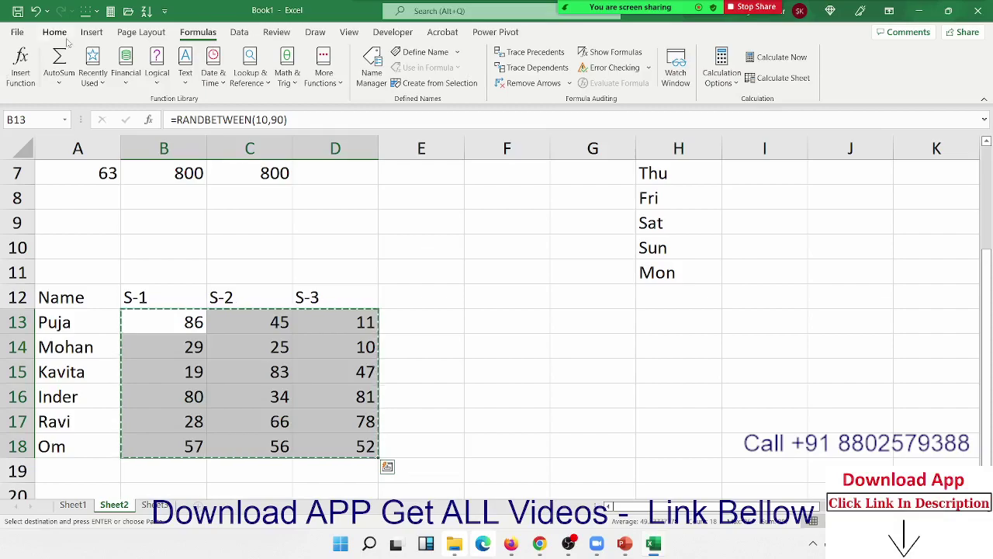
pyautogui.click(54, 31)
pyautogui.click(18, 81)
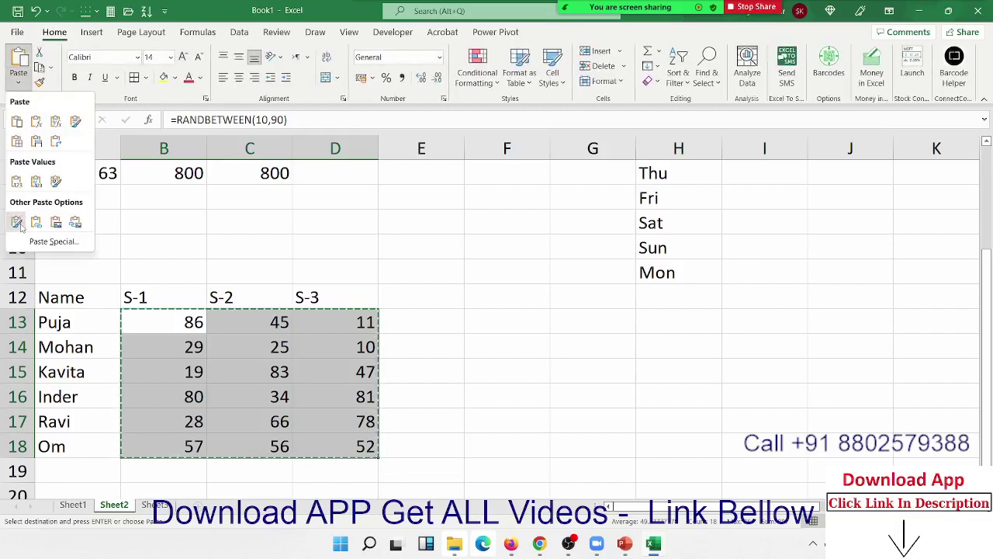
pyautogui.click(16, 183)
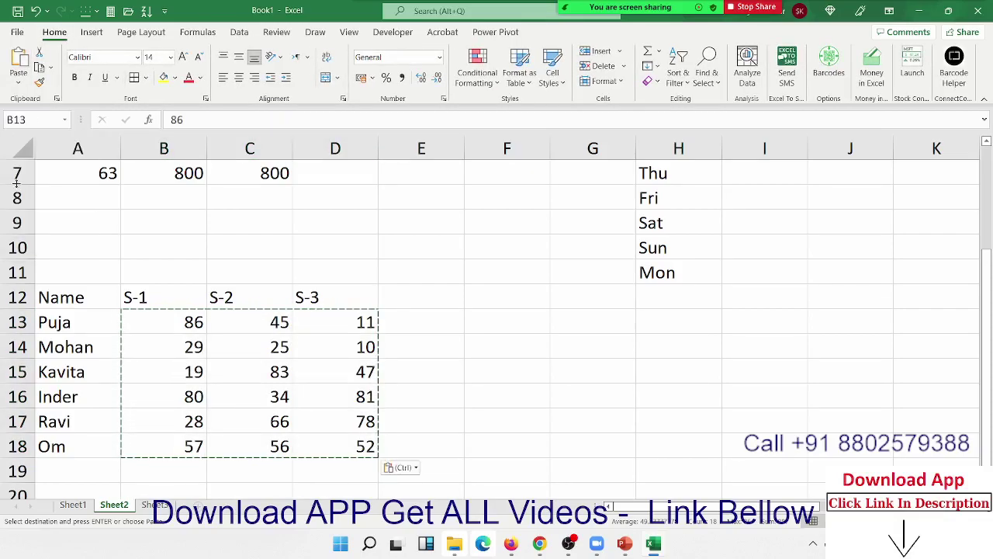
pyautogui.click(370, 331)
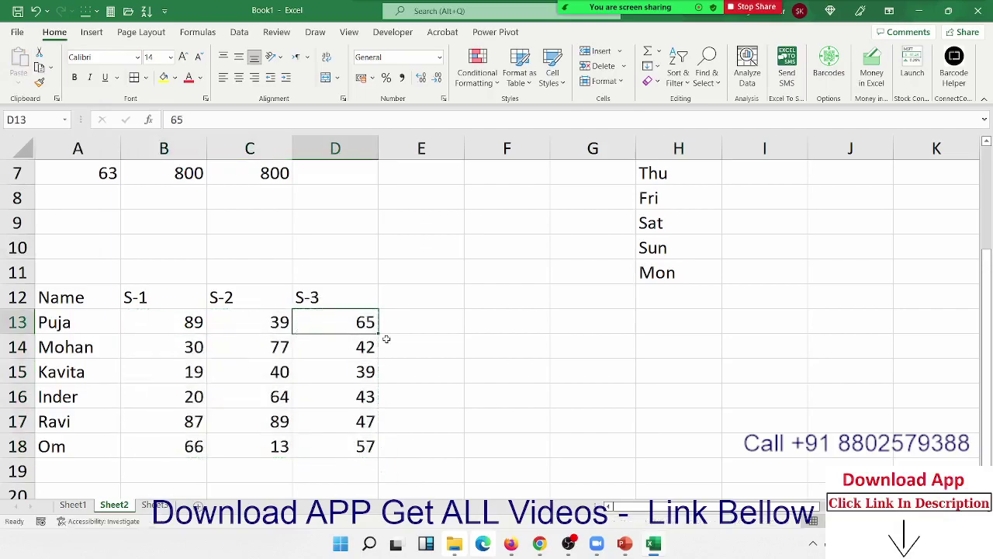
pyautogui.click(401, 301)
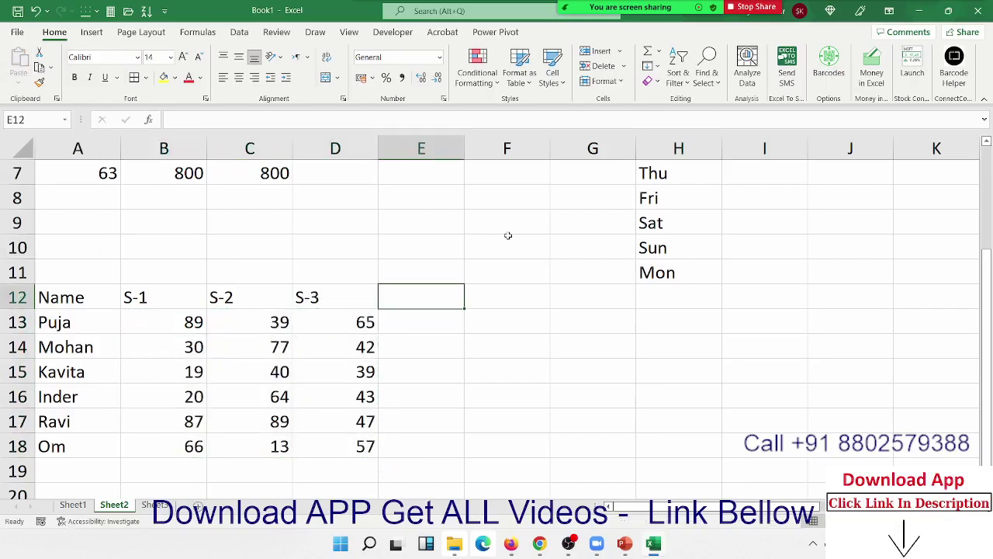
# Add the Result heading in E12 and a '>30' note in G13.
pyautogui.write('Re')
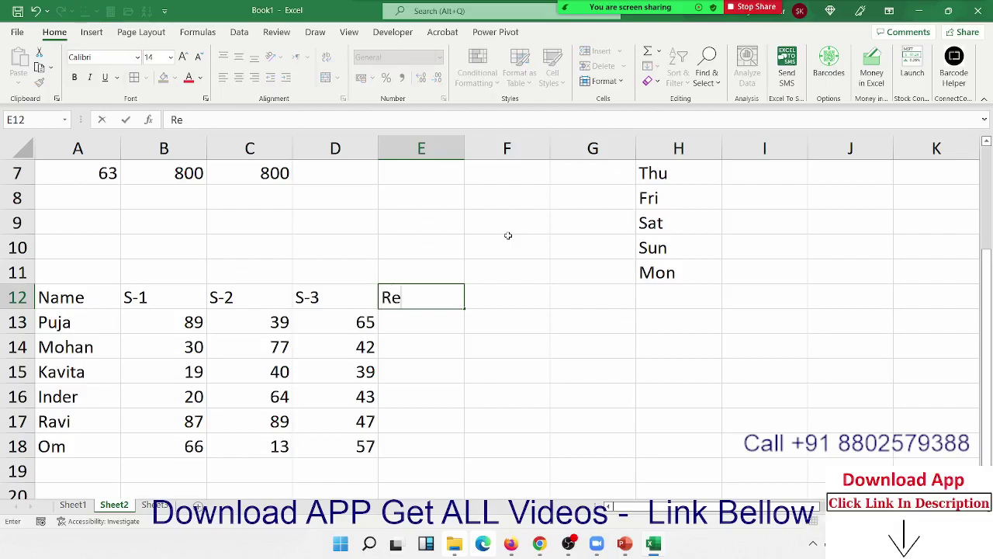
pyautogui.write('sult')
pyautogui.press('Return')
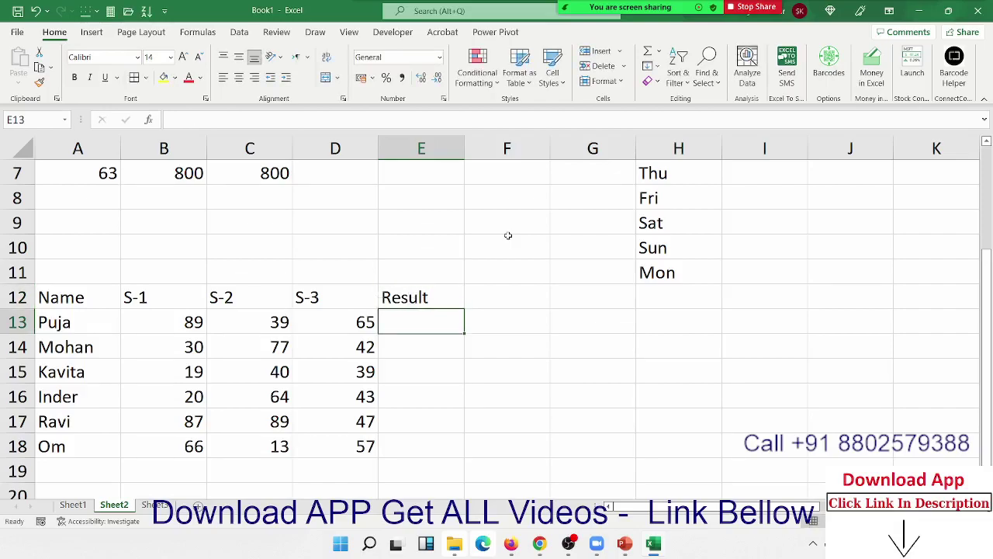
pyautogui.press('Up')
pyautogui.press('Right')
pyautogui.press('Right')
pyautogui.press('Down')
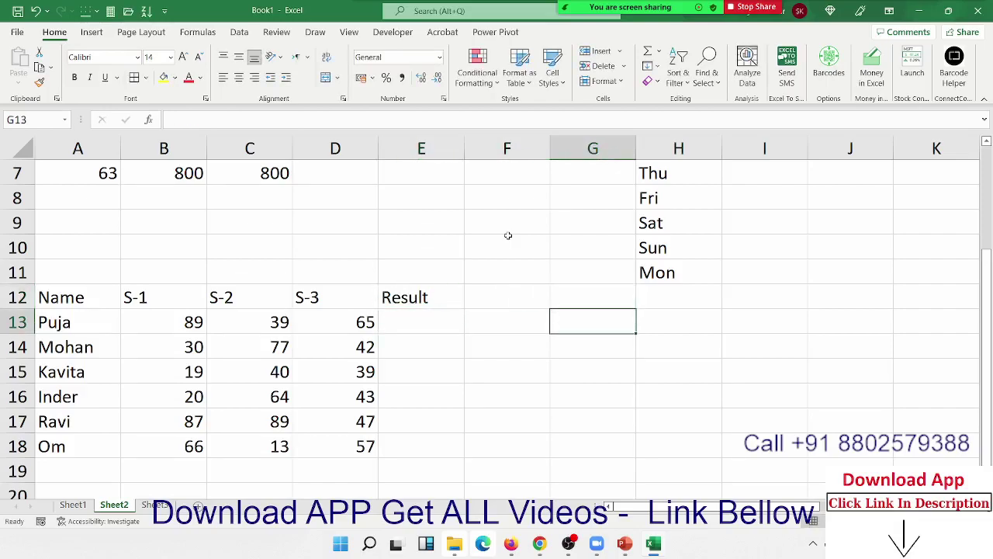
pyautogui.write('>30')
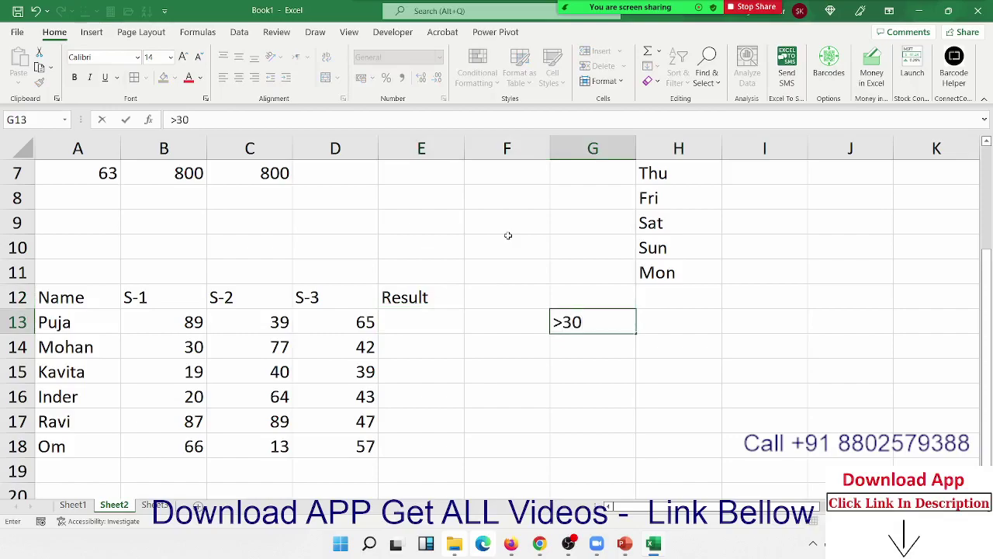
pyautogui.press('Right')
pyautogui.press('Left')
pyautogui.press('Left')
pyautogui.press('Left')
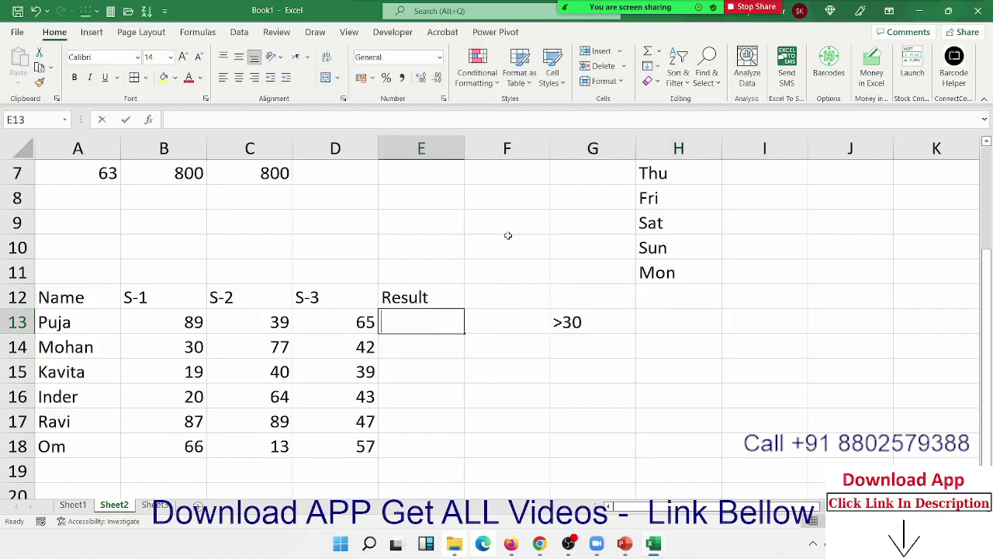
# Enter =IF(AND(B13>30,C13>30,D13>30),"Pass","Fail") in E13.
pyautogui.write('=i')
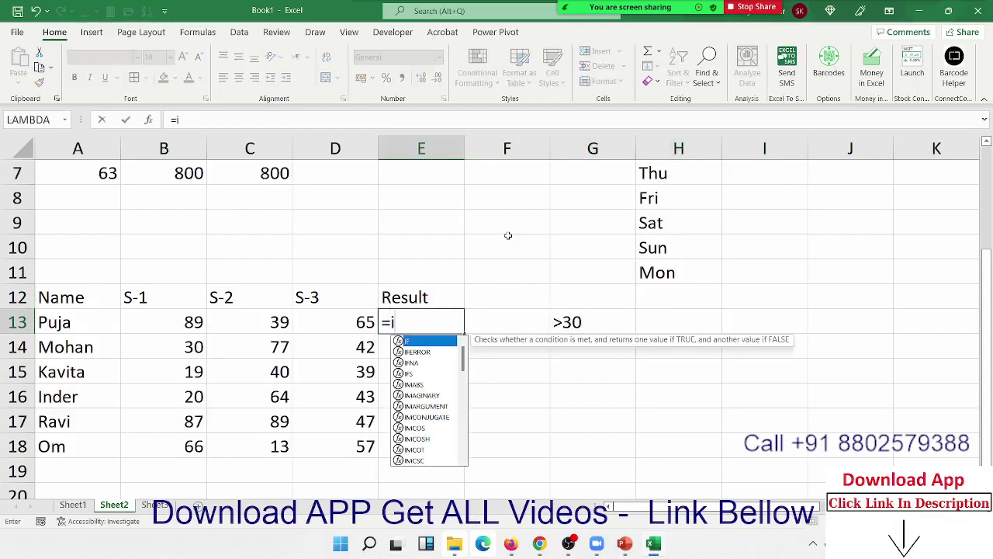
pyautogui.write('f')
pyautogui.press('Tab')
pyautogui.write('a')
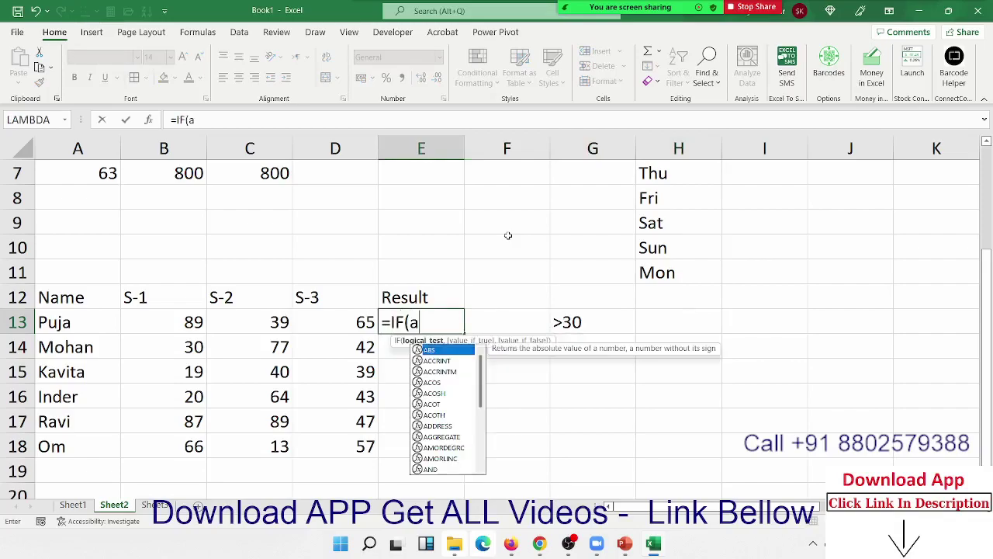
pyautogui.write('nd')
pyautogui.press('Tab')
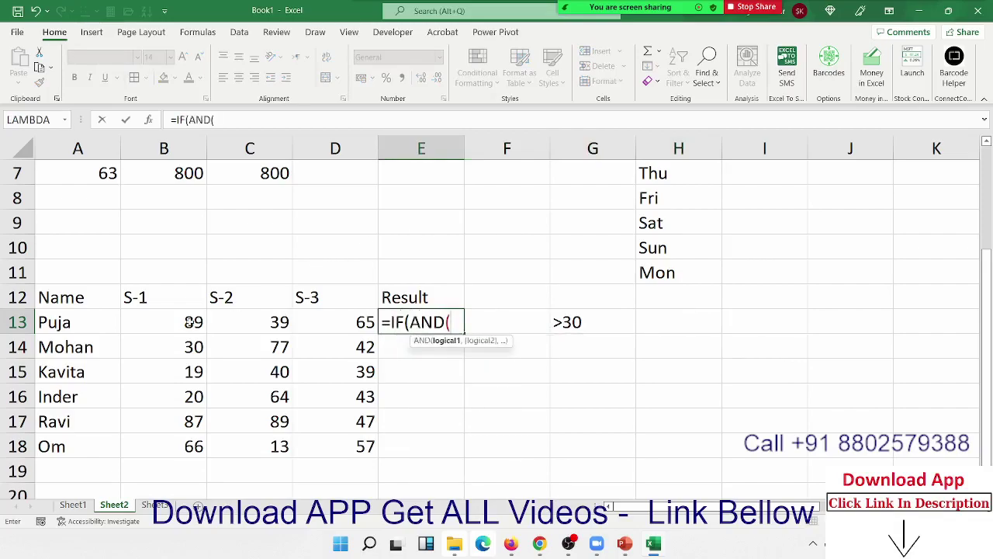
pyautogui.click(190, 322)
pyautogui.write('>3')
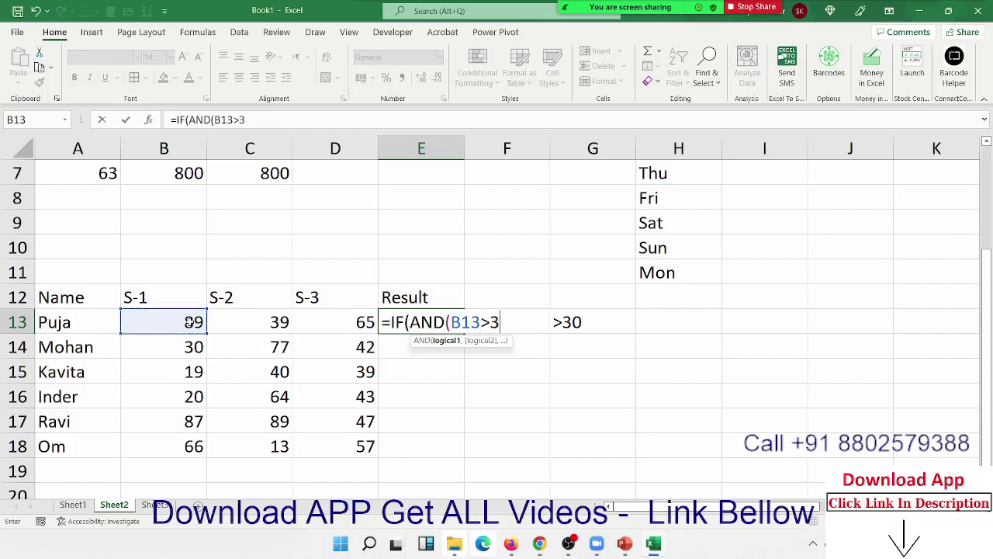
pyautogui.write('0,')
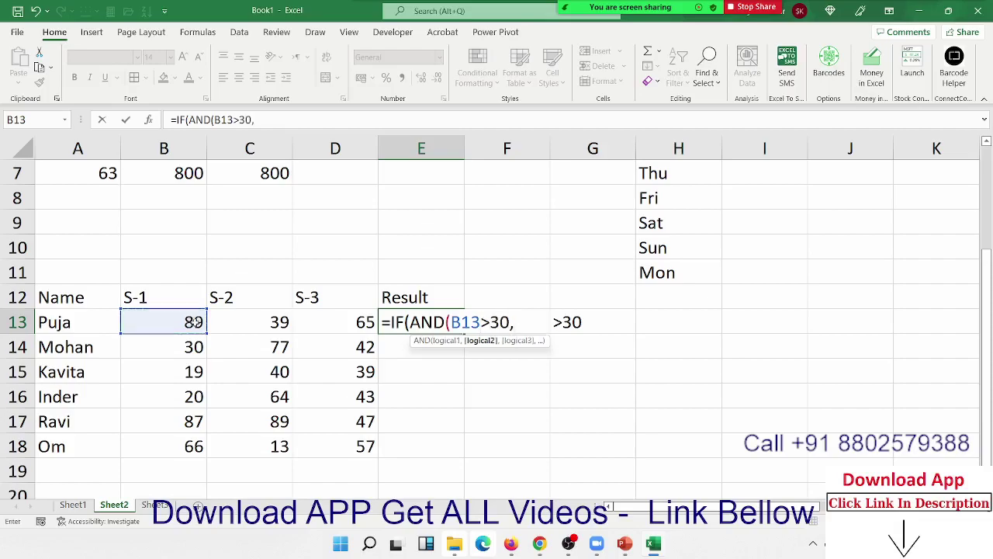
pyautogui.click(230, 326)
pyautogui.write('>')
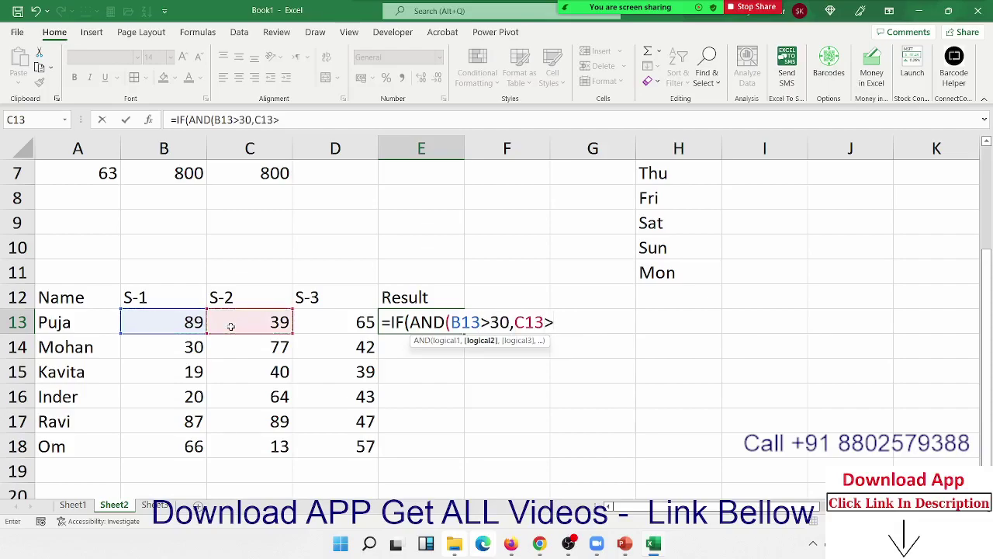
pyautogui.write('30.')
pyautogui.press('BackSpace')
pyautogui.write(',')
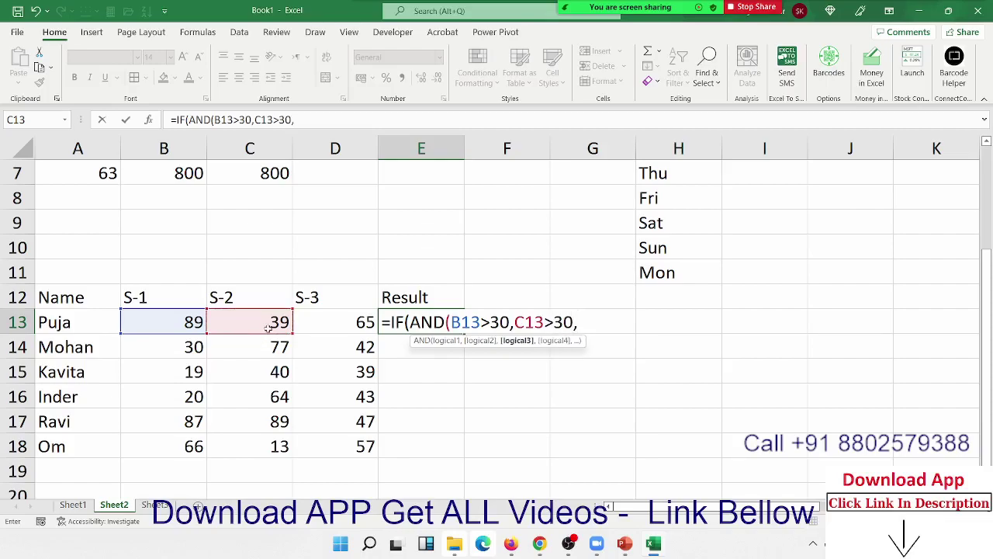
pyautogui.click(306, 323)
pyautogui.write('>')
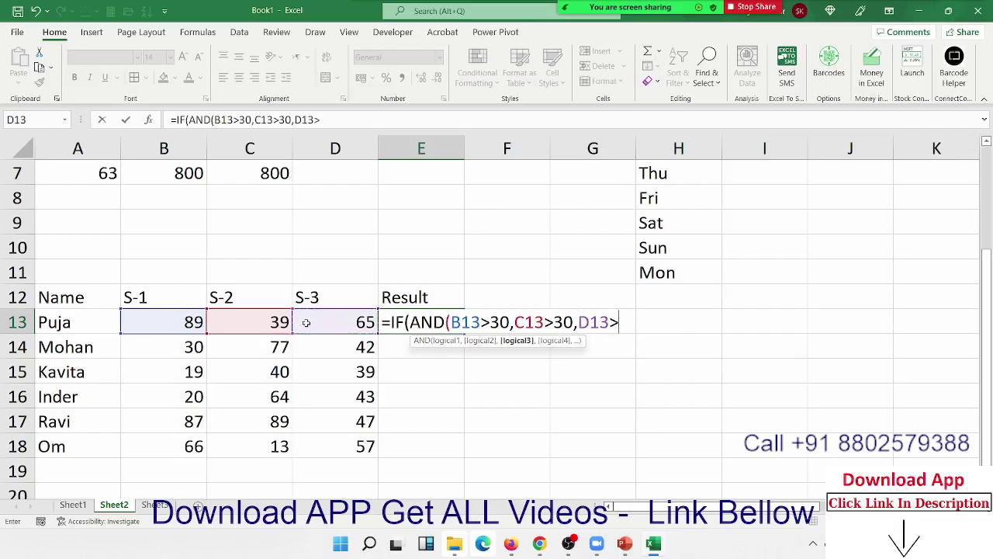
pyautogui.write('30')
pyautogui.write('),"')
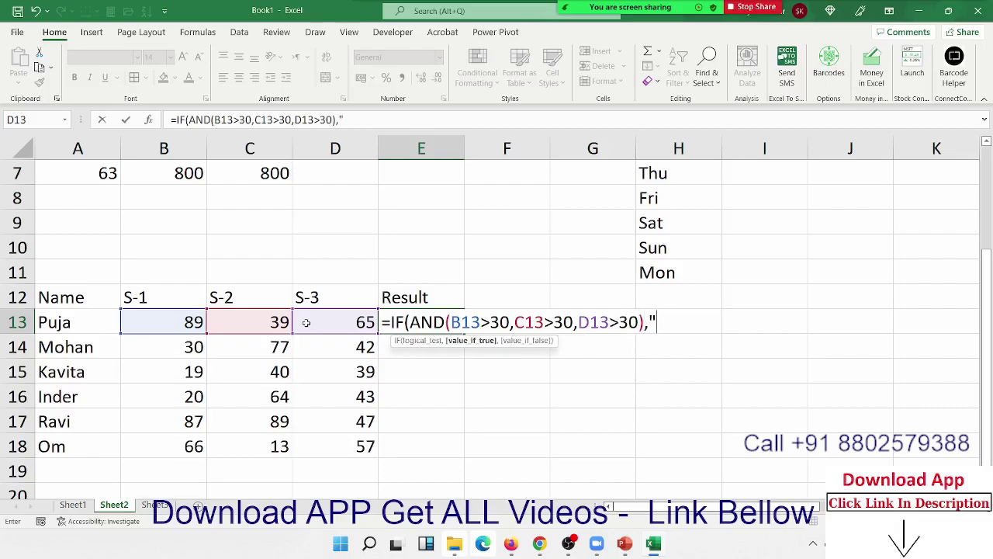
pyautogui.write('Pass"')
pyautogui.write(',"Fail')
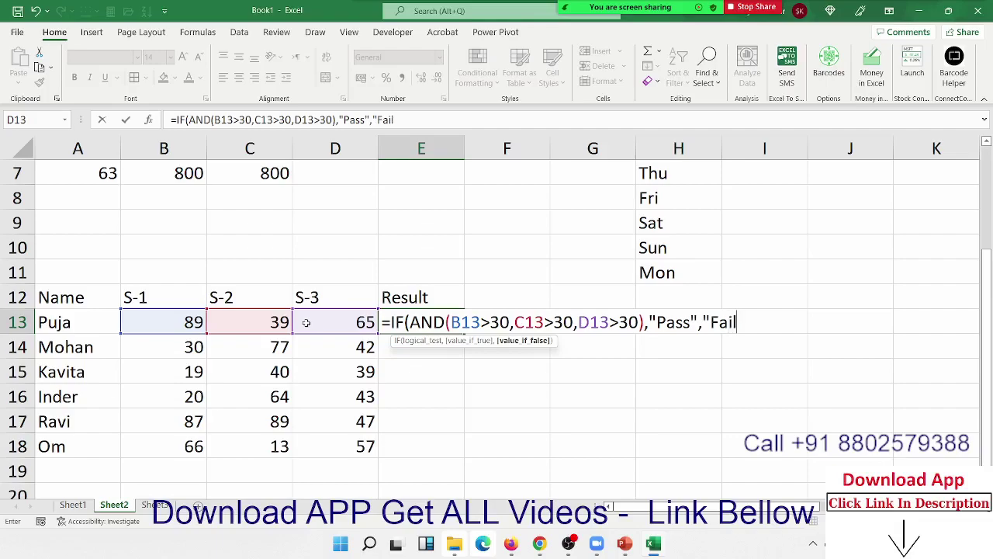
pyautogui.write('"')
pyautogui.press('Return')
pyautogui.press('Return')
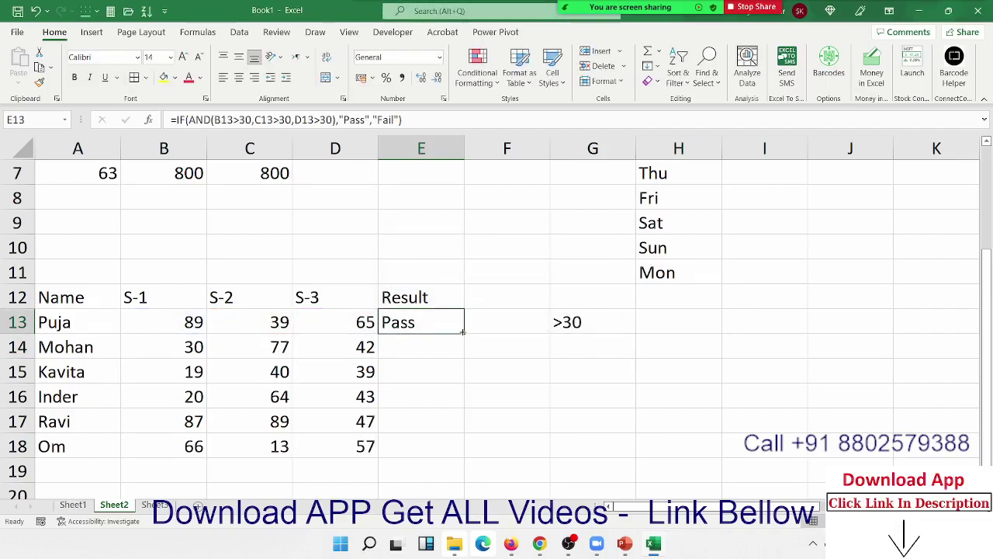
# Copy the Pass/Fail formula down to E18 and check row 14.
pyautogui.doubleClick(464, 334)
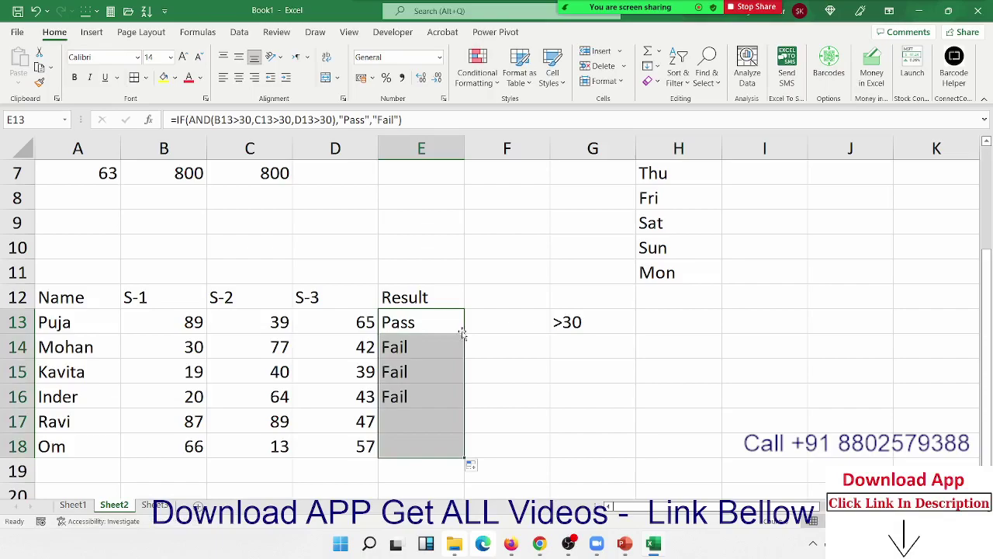
pyautogui.click(422, 344)
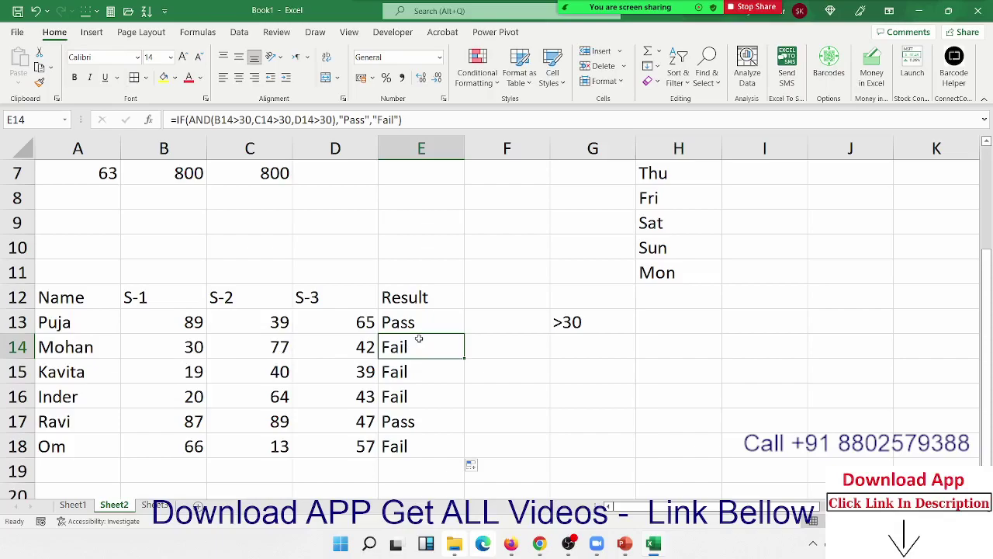
pyautogui.press('Up')
# Clear the Pass/Fail results from the Result column.
pyautogui.hotkey('ctrl', 'shift', 'Down')
pyautogui.press('Delete')
pyautogui.press('Up')
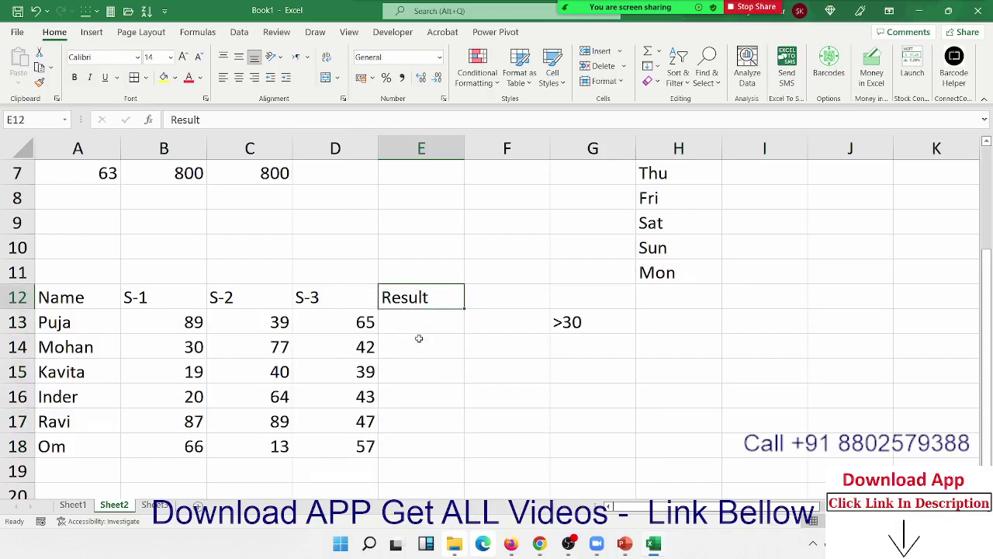
pyautogui.press('Down')
# Type =IF(B13>=30,IF(C13>=30,IF(D13>=30,"Pass", into E13, closing the participants window midway.
pyautogui.write('=')
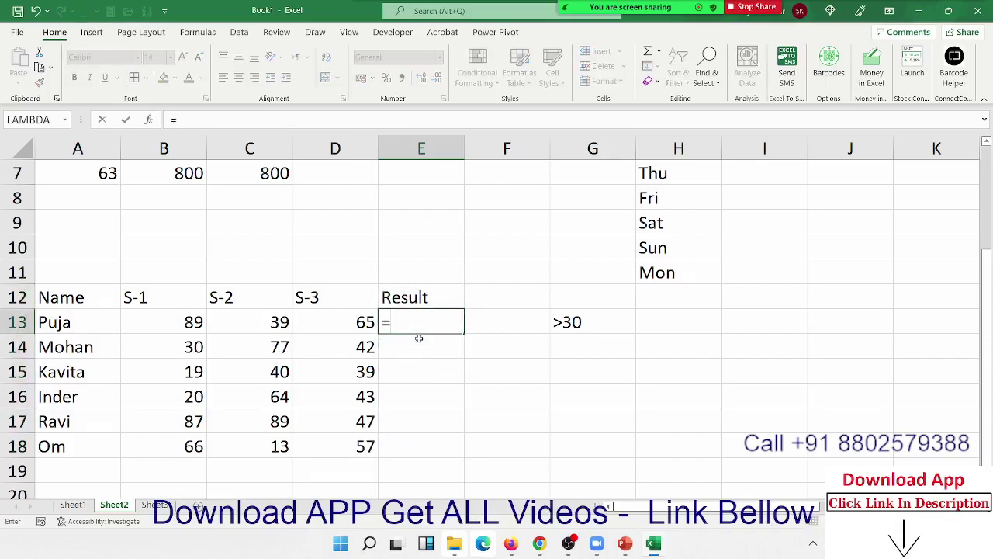
pyautogui.write('if')
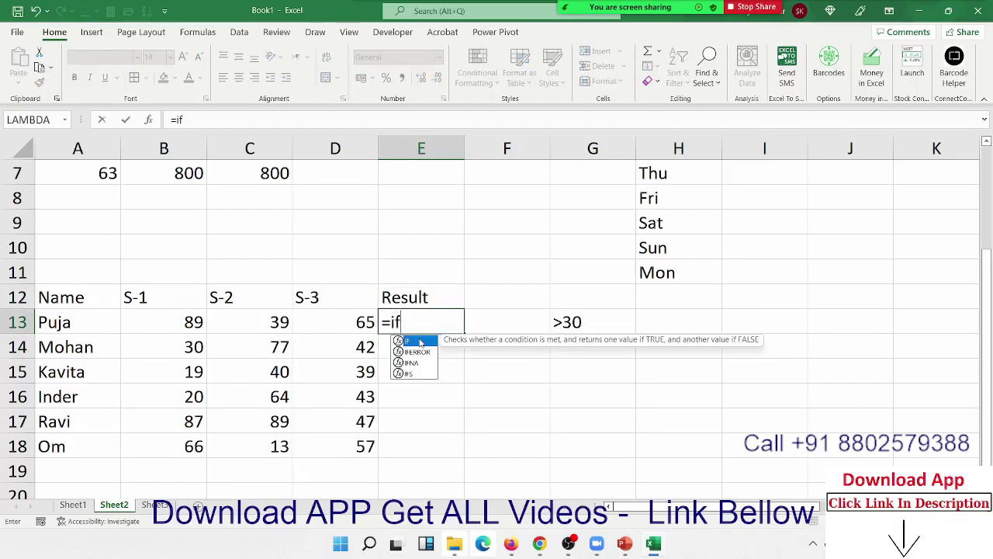
pyautogui.press('Tab')
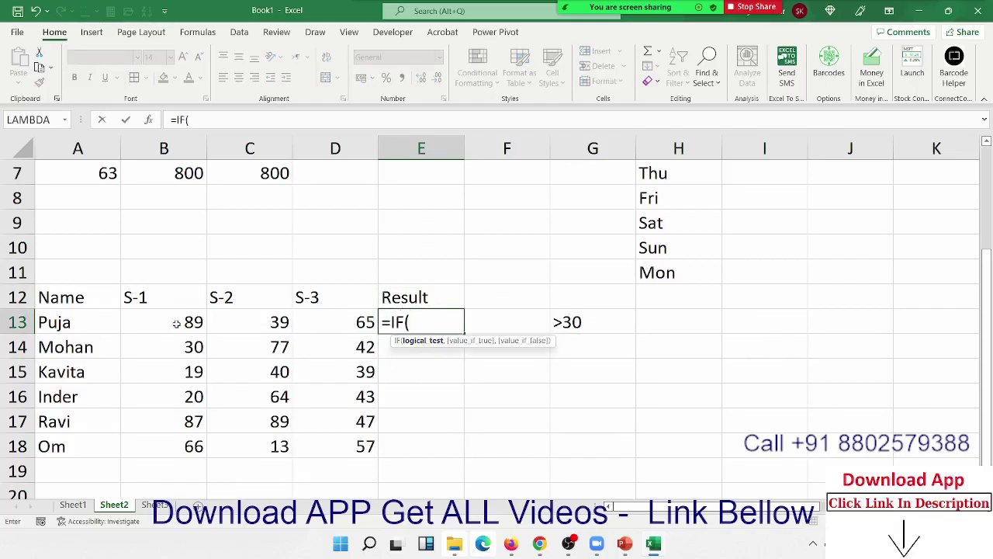
pyautogui.click(177, 324)
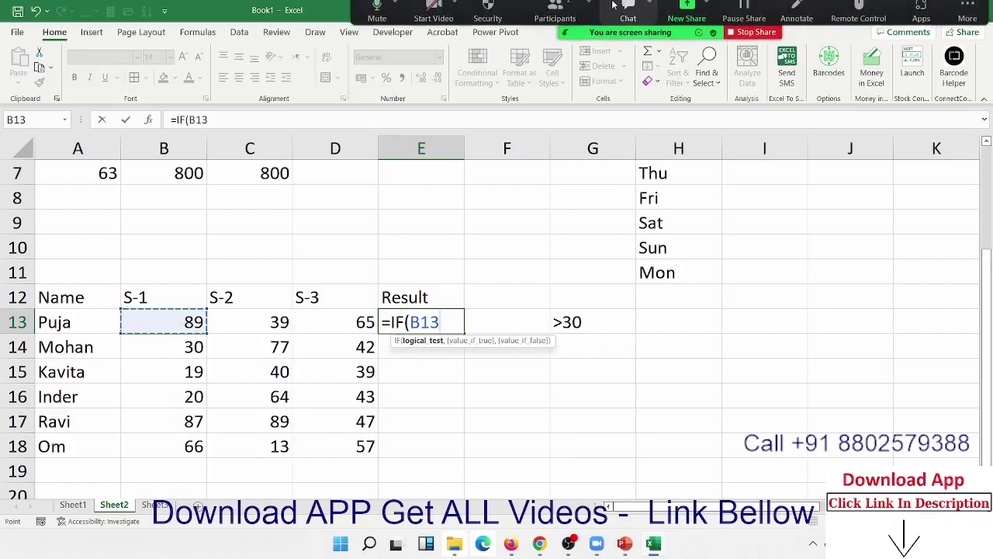
pyautogui.click(560, 15)
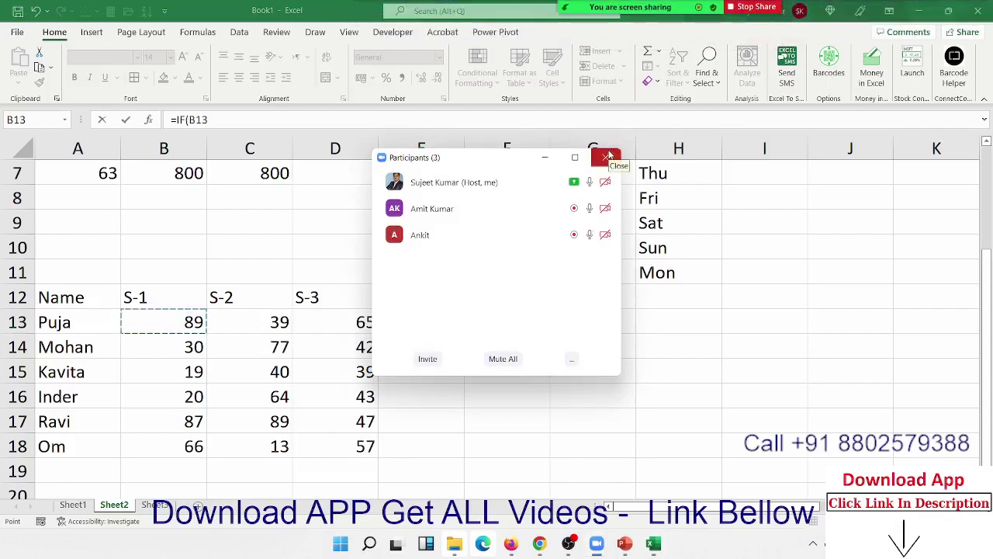
pyautogui.click(606, 157)
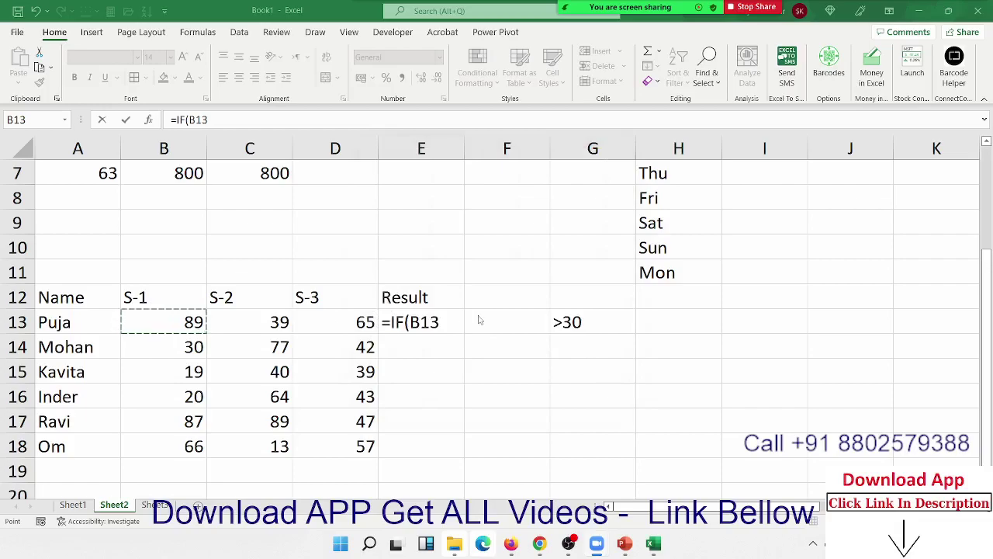
pyautogui.click(453, 329)
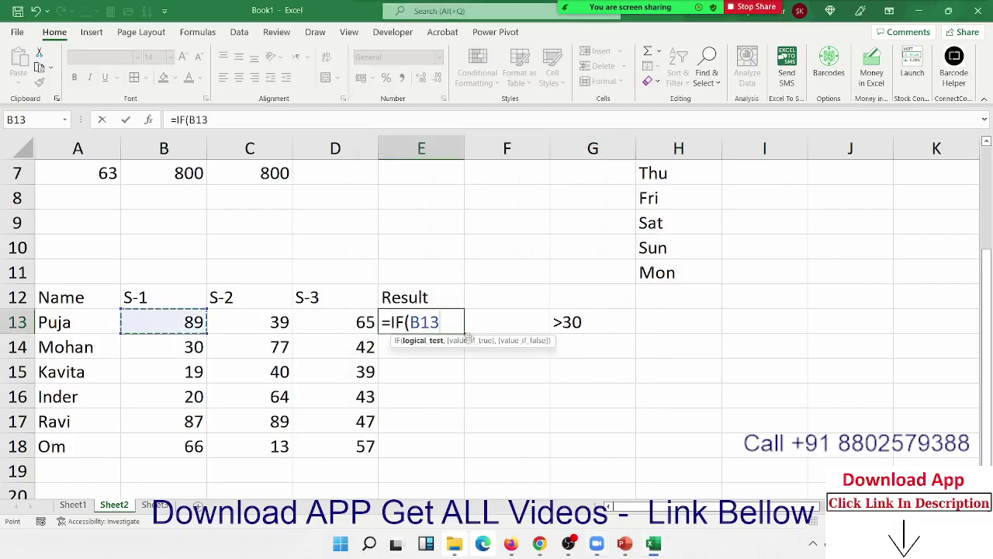
pyautogui.write('>=')
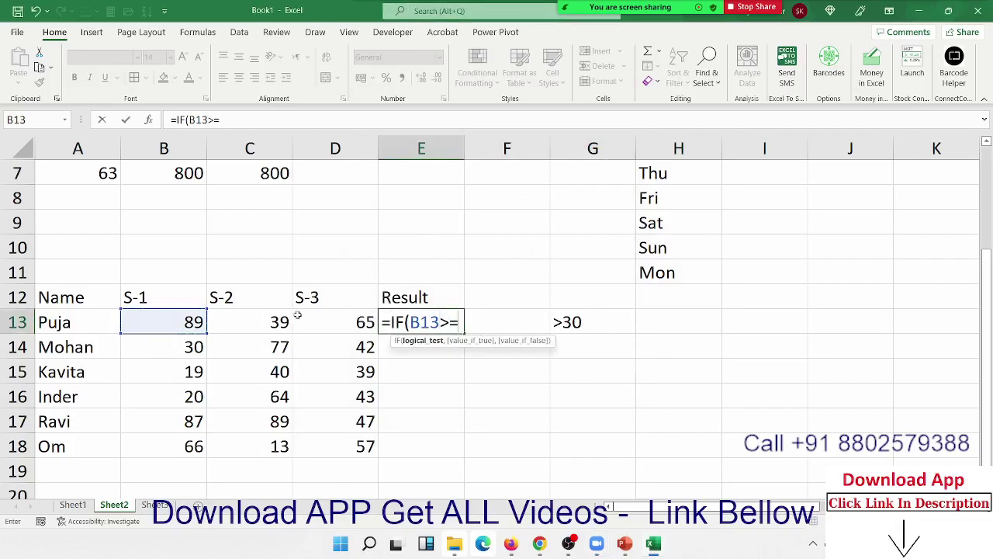
pyautogui.write('30,')
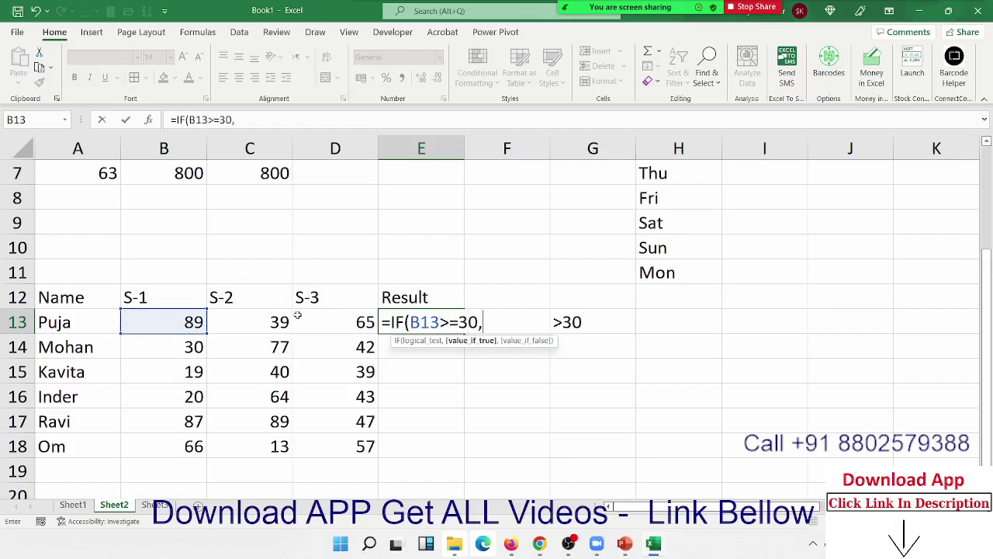
pyautogui.write('IF(')
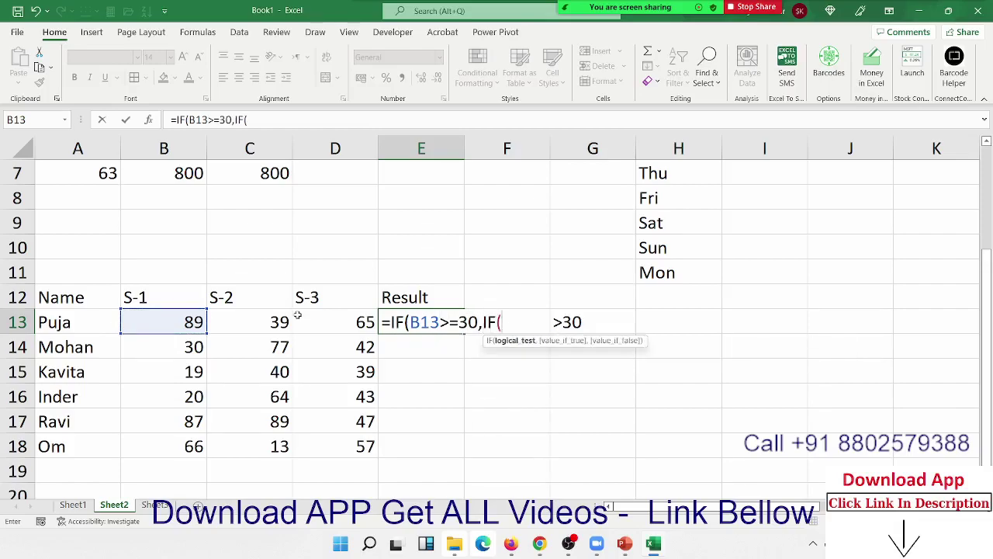
pyautogui.click(275, 320)
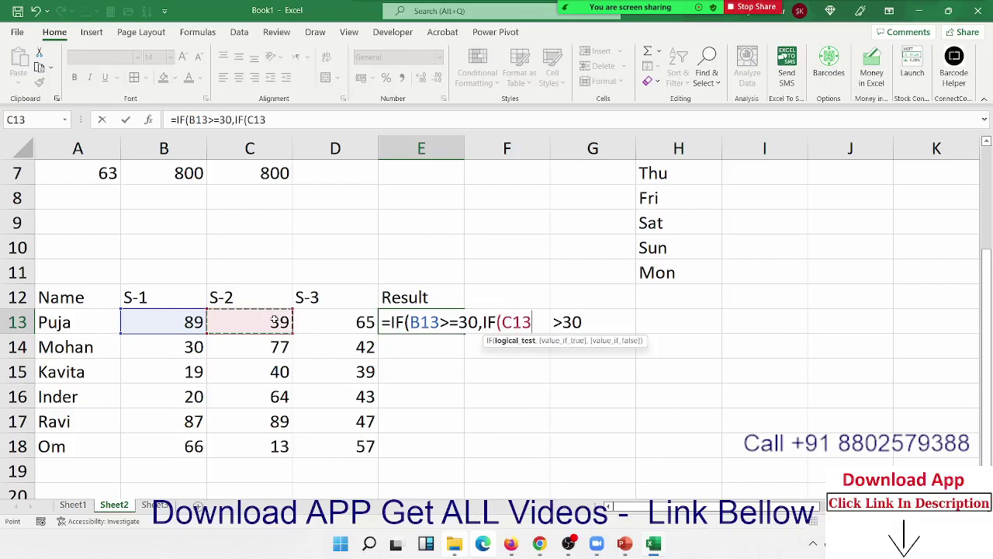
pyautogui.write('>=')
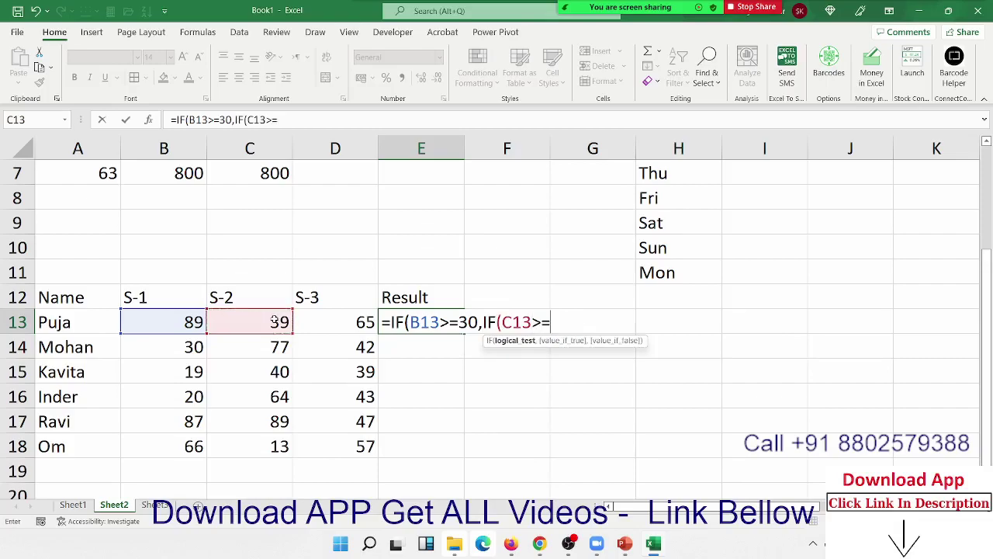
pyautogui.write('30')
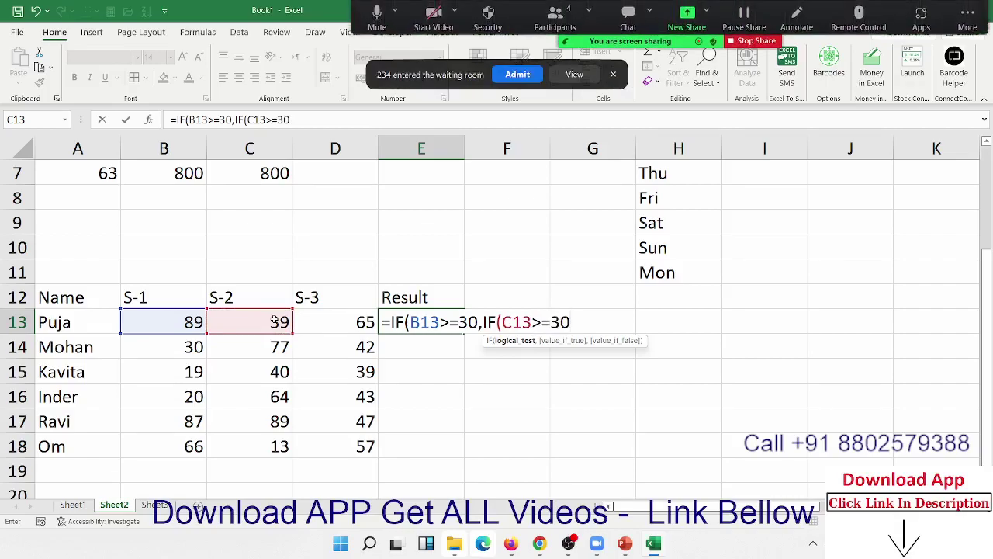
pyautogui.write(',')
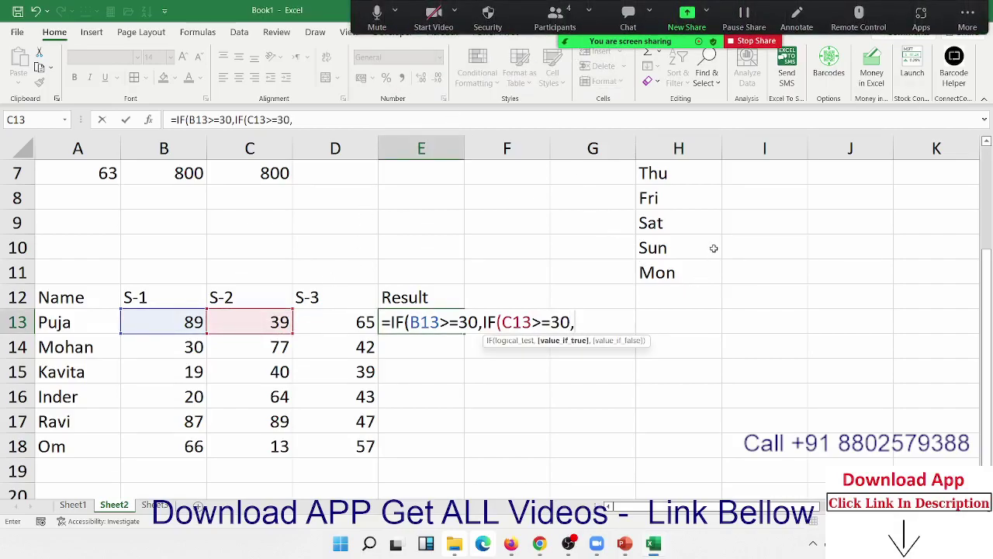
pyautogui.write('if')
pyautogui.press('Tab')
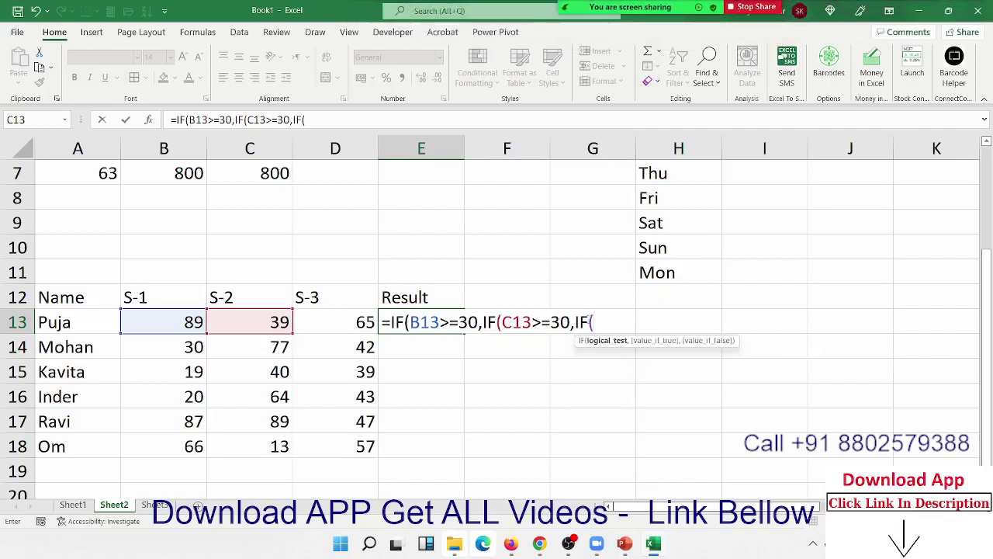
pyautogui.click(339, 328)
pyautogui.write('>')
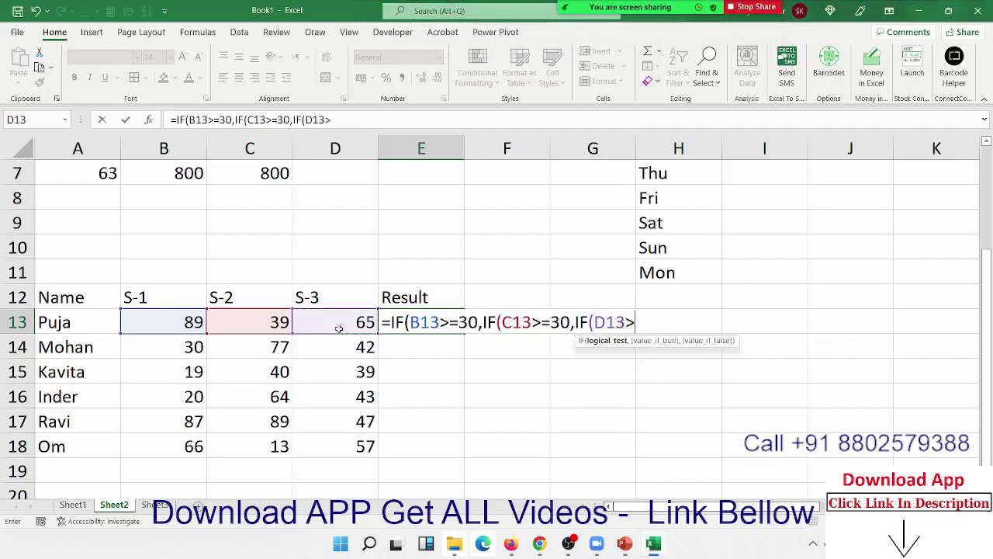
pyautogui.write('=30')
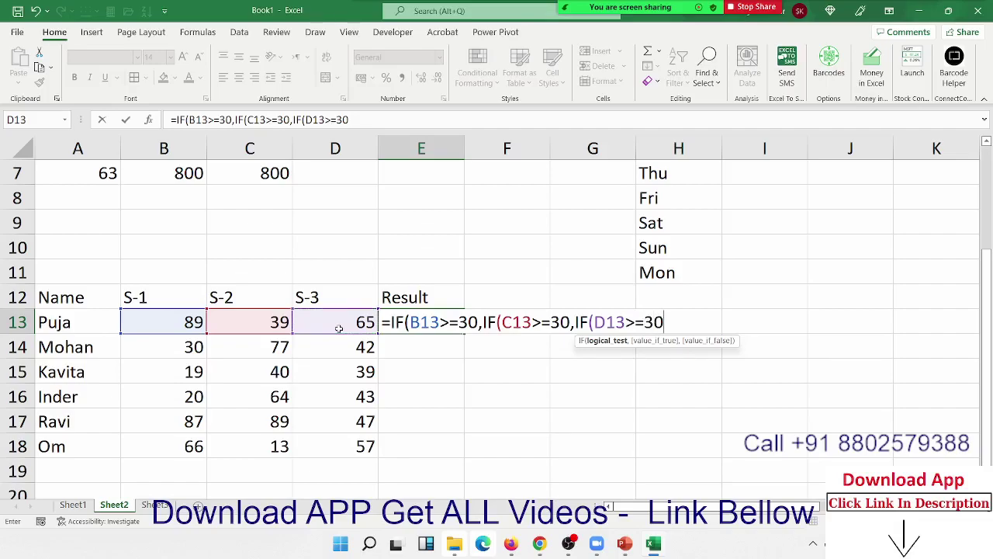
pyautogui.write(',"P')
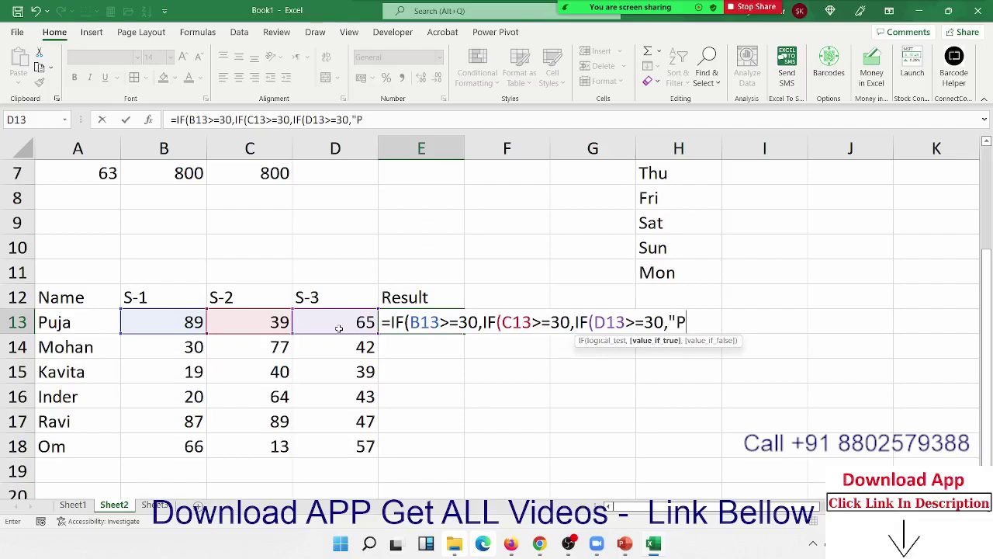
pyautogui.write('ass"')
pyautogui.write(',')
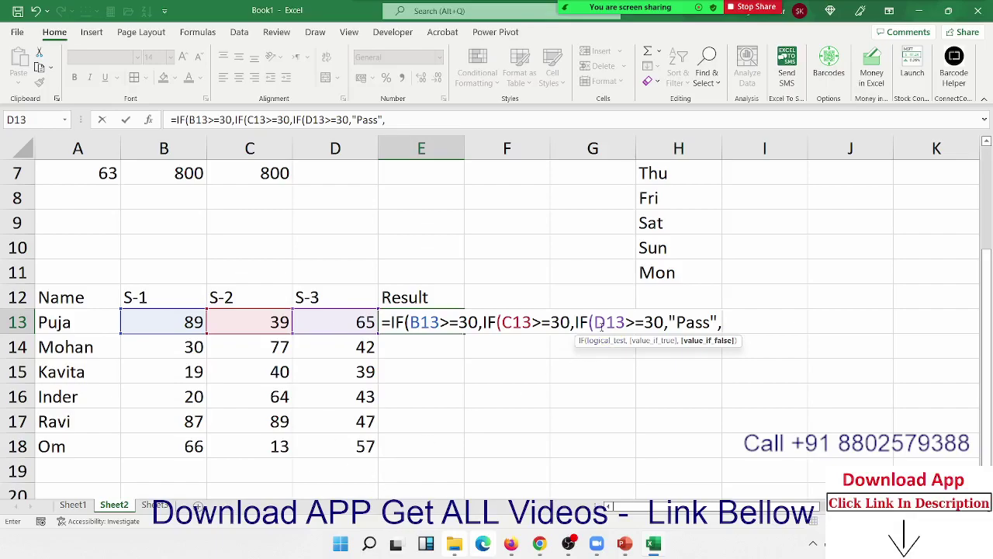
# Close the innermost IF with "S3-Fail" for the D13 check.
pyautogui.moveTo(605, 321); pyautogui.dragTo(666, 322)
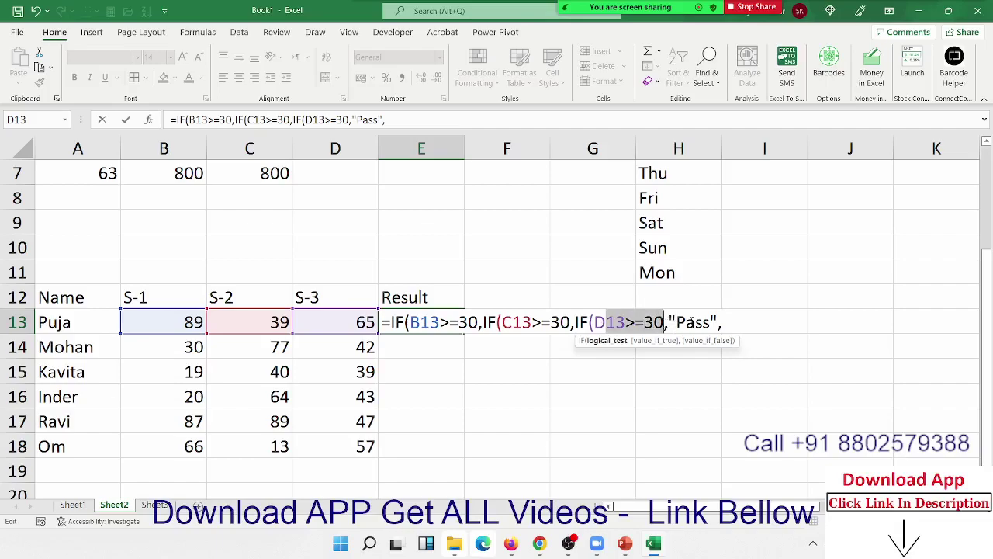
pyautogui.click(688, 322)
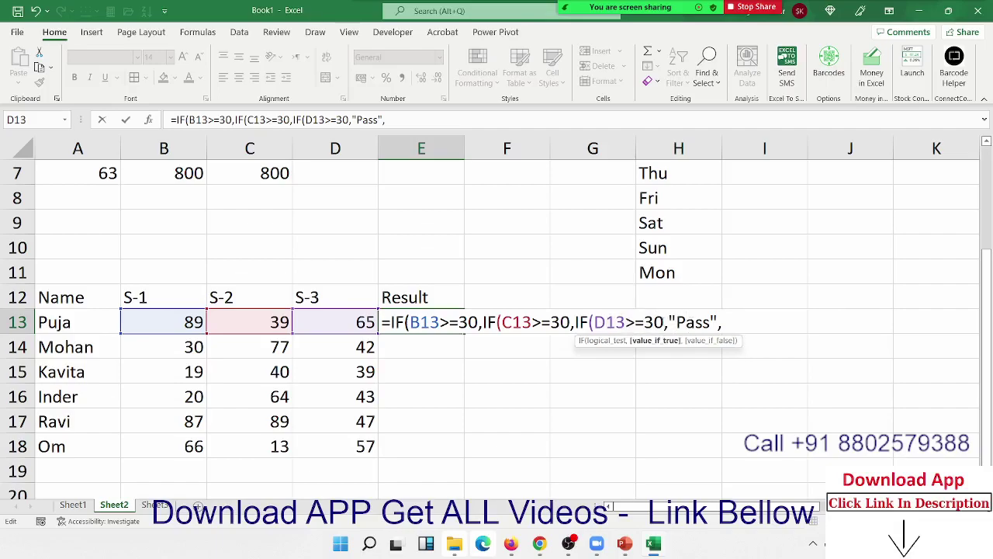
pyautogui.moveTo(625, 322); pyautogui.dragTo(653, 322)
pyautogui.click(675, 322)
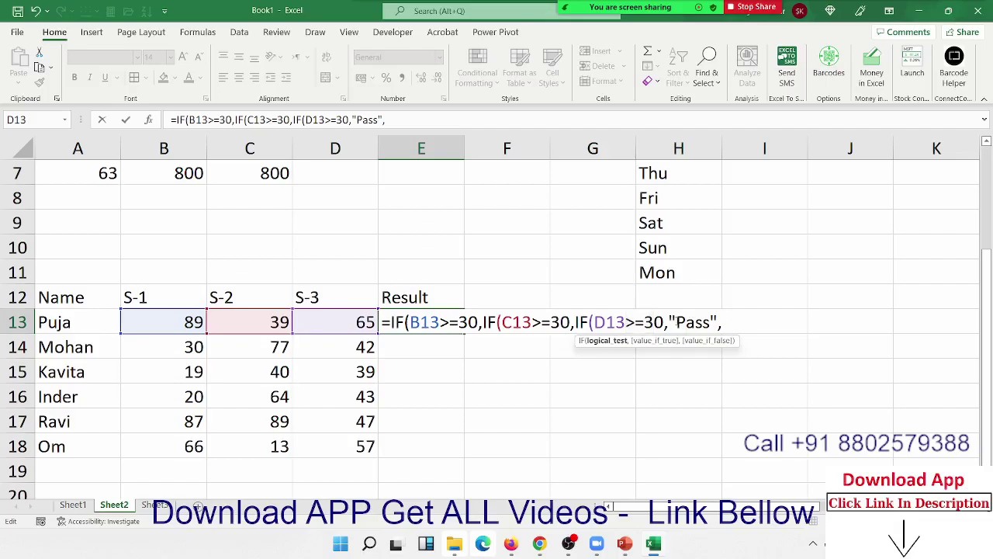
pyautogui.click(724, 322)
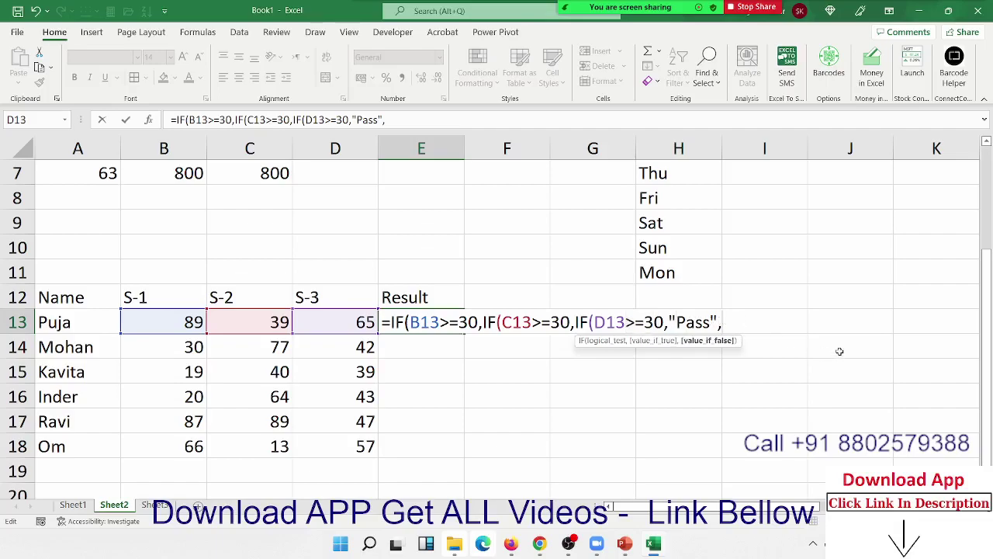
pyautogui.write('"S')
pyautogui.write('3-F')
pyautogui.write('ail')
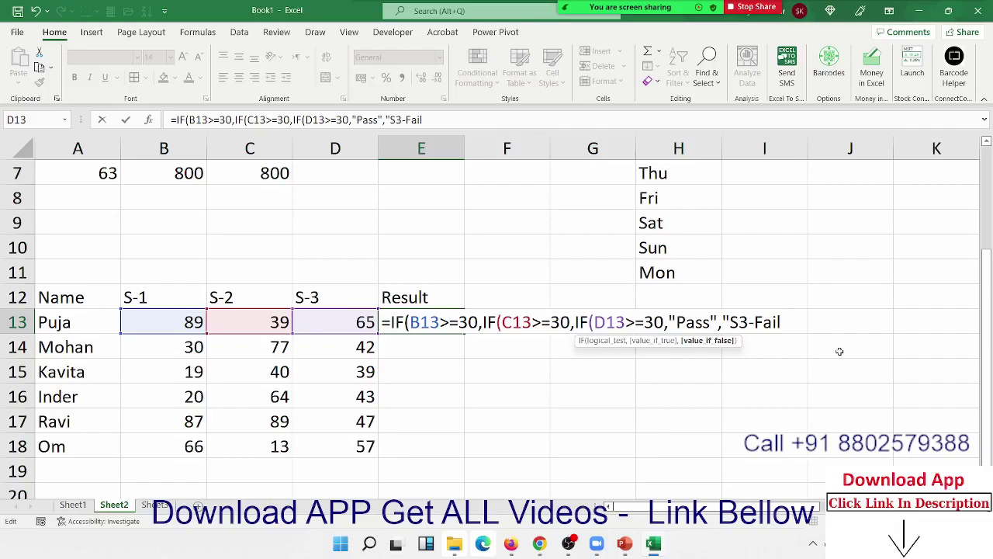
pyautogui.write('")')
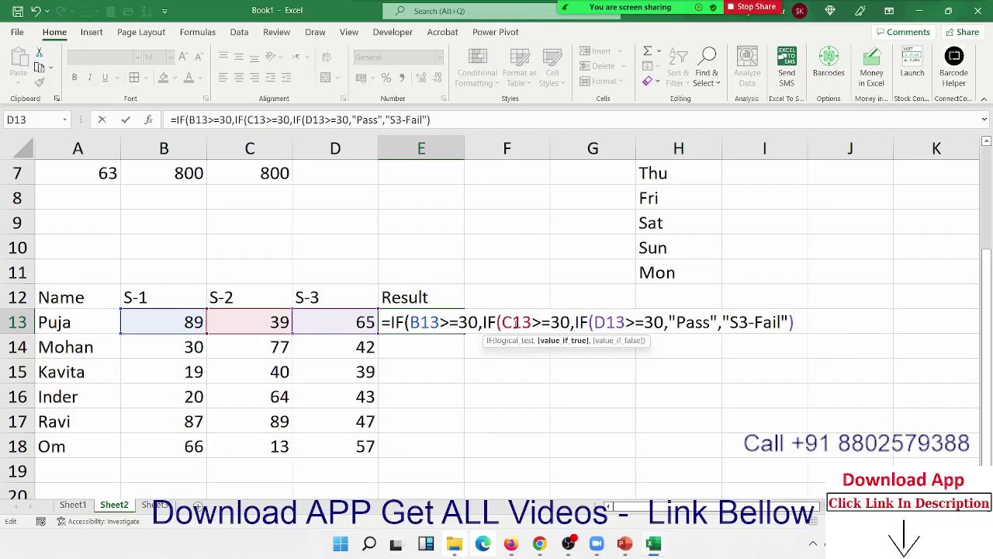
# Add "S2-Fail" and "S1 Fail" to close the outer IFs and commit E13.
pyautogui.moveTo(514, 322); pyautogui.dragTo(816, 323)
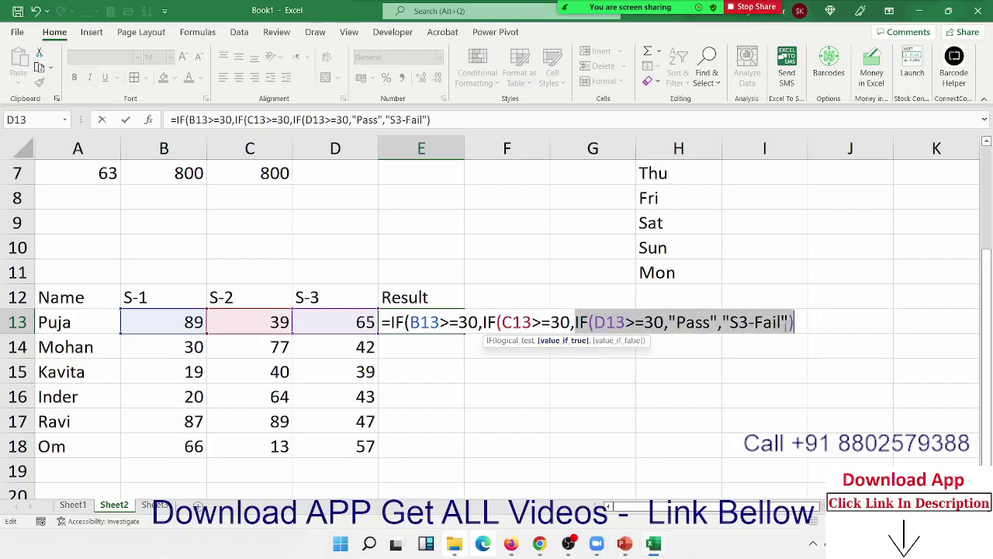
pyautogui.click(792, 322)
pyautogui.write(',')
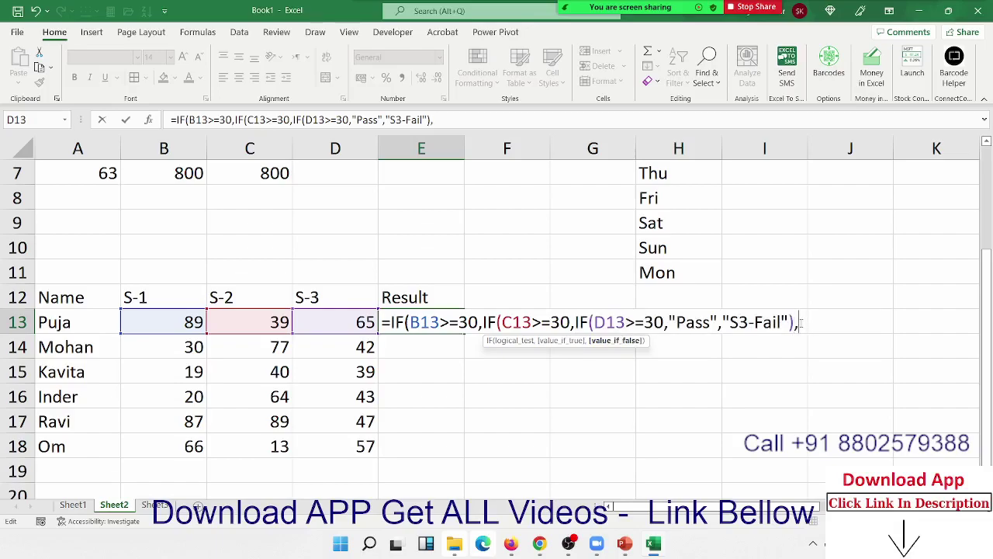
pyautogui.write('"')
pyautogui.write('S2-')
pyautogui.write('Fail"')
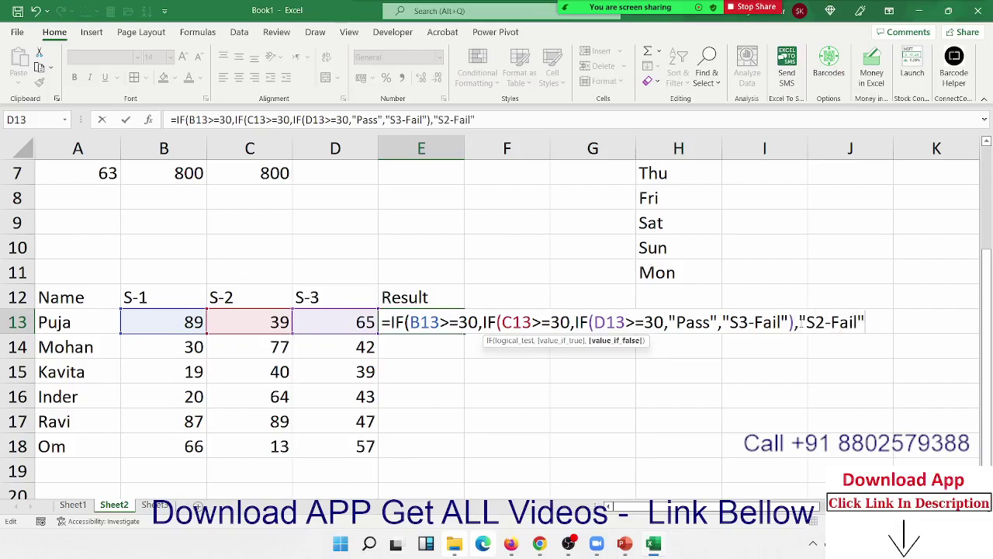
pyautogui.write(')')
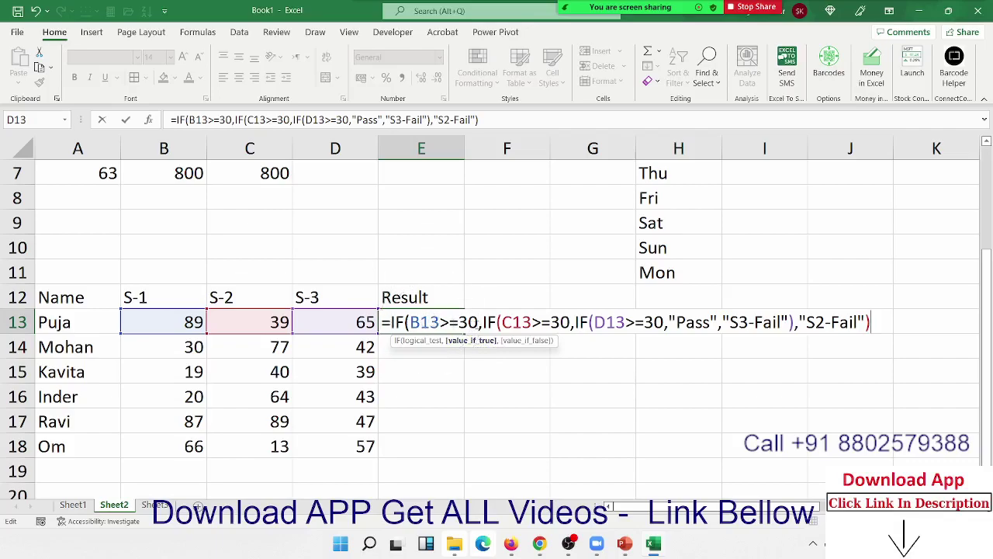
pyautogui.moveTo(430, 322); pyautogui.dragTo(885, 306)
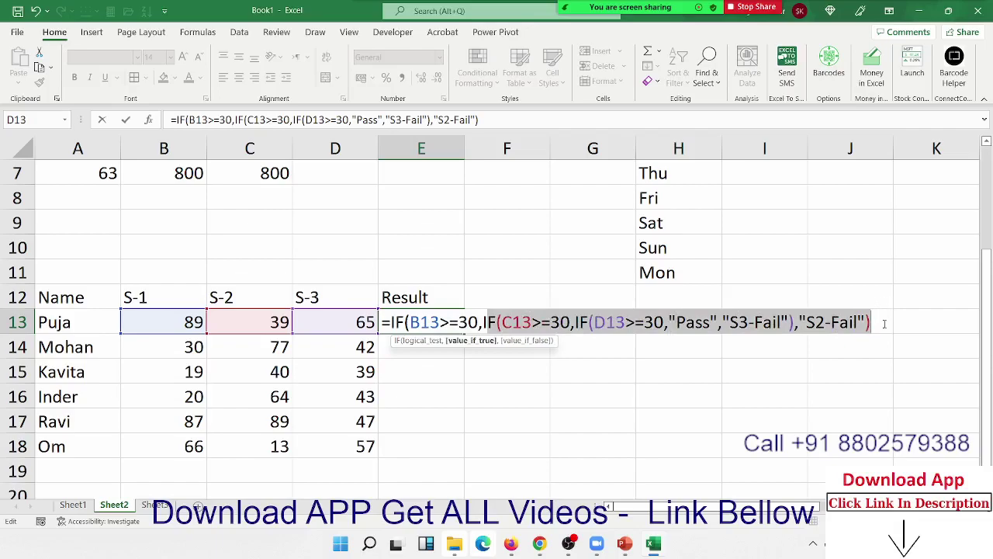
pyautogui.click(884, 324)
pyautogui.write(',"')
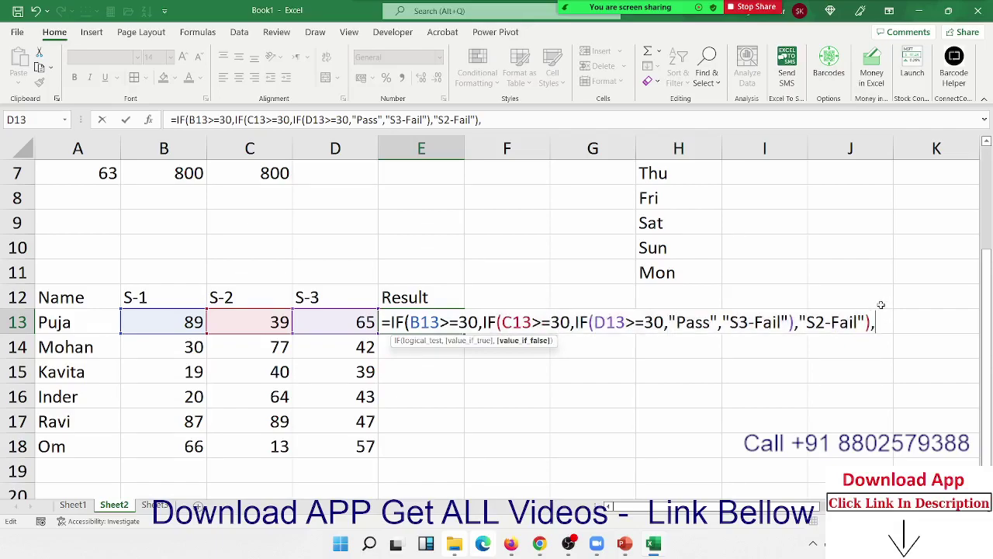
pyautogui.write('S1 ')
pyautogui.write('Fail')
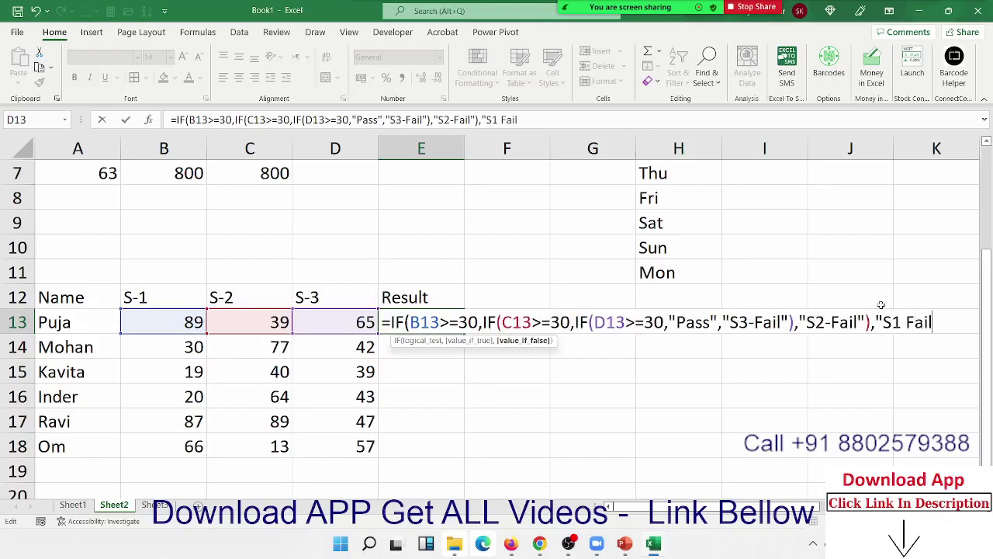
pyautogui.write('")')
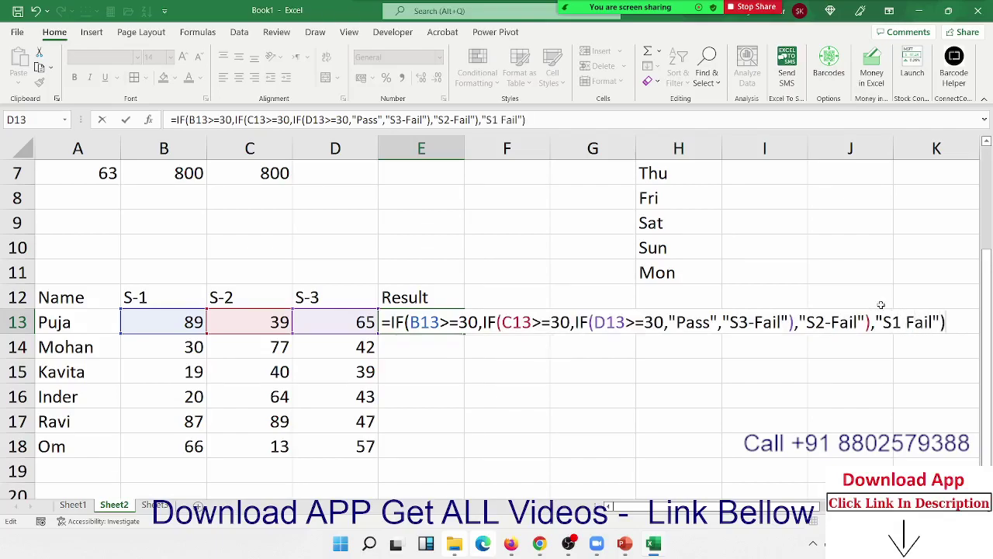
pyautogui.press('Return')
pyautogui.press('Up')
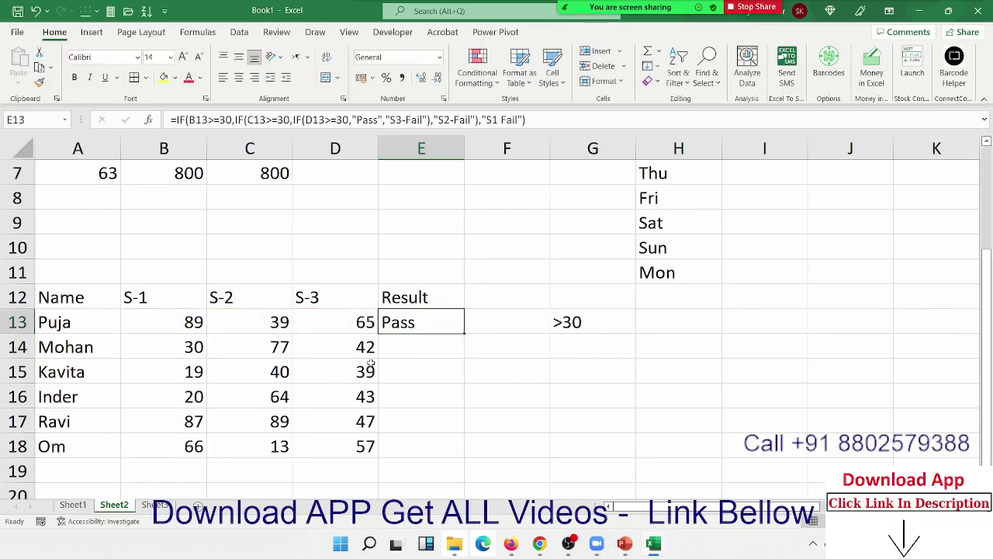
# Fill the nested-IF formula to E18 (Pass, Pass, S1 Fail, S1 Fail, Pass, S2-Fail) and inspect E13.
pyautogui.doubleClick(465, 334)
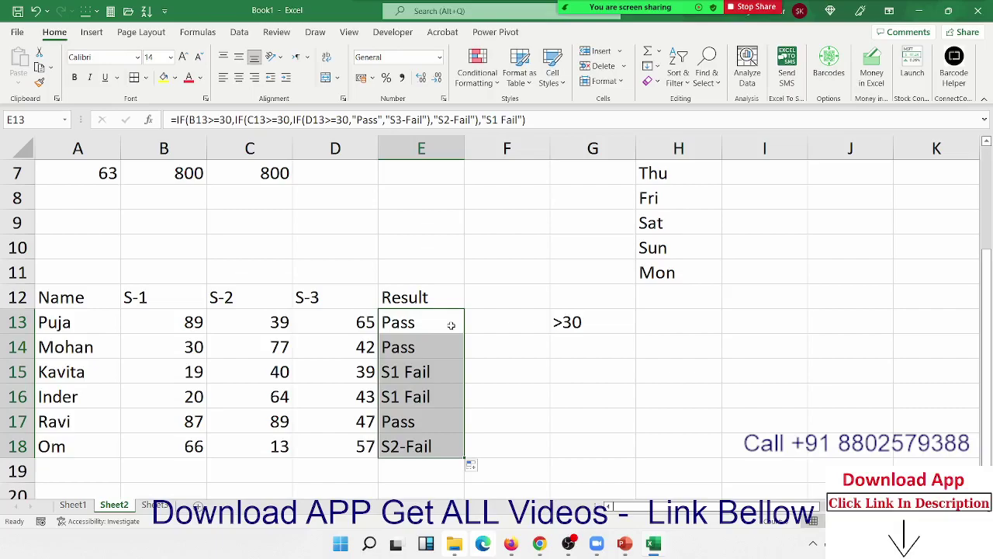
pyautogui.click(448, 325)
pyautogui.doubleClick(447, 325)
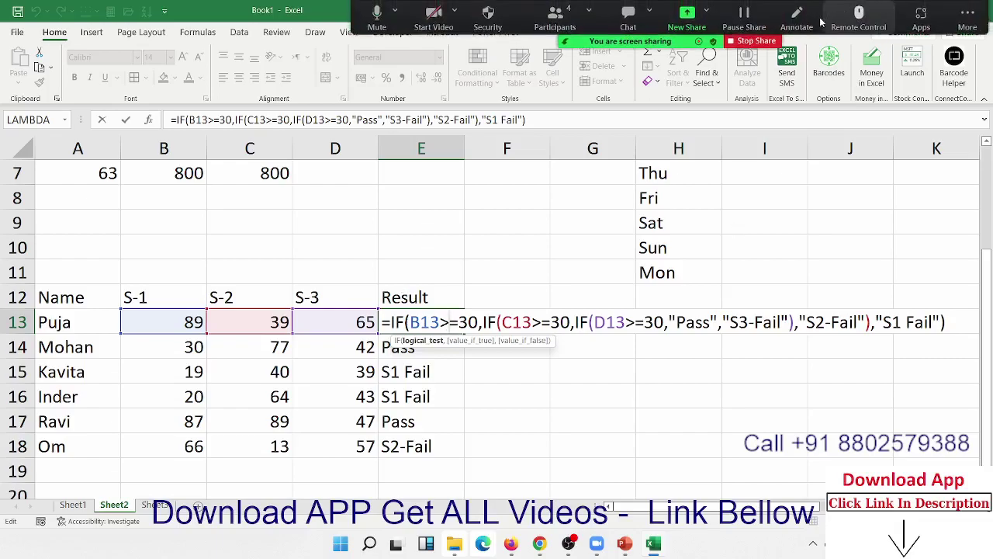
pyautogui.click(796, 17)
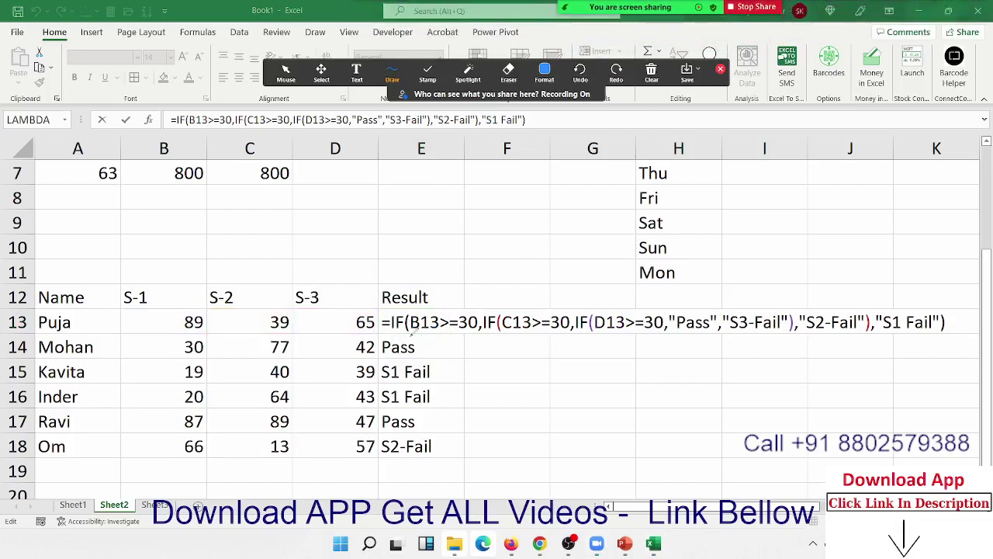
pyautogui.moveTo(409, 333); pyautogui.dragTo(475, 335)
pyautogui.moveTo(449, 313)
pyautogui.mouseDown()
pyautogui.moveTo(514, 295)
pyautogui.moveTo(512, 310)
pyautogui.mouseUp()
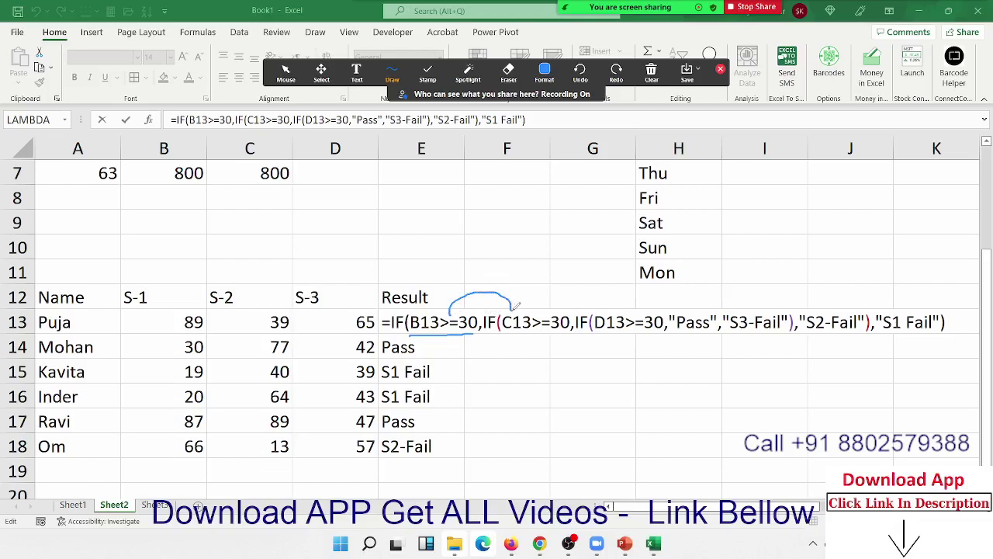
pyautogui.moveTo(447, 335)
pyautogui.mouseDown()
pyautogui.moveTo(641, 448)
pyautogui.moveTo(914, 334)
pyautogui.moveTo(937, 356)
pyautogui.mouseUp()
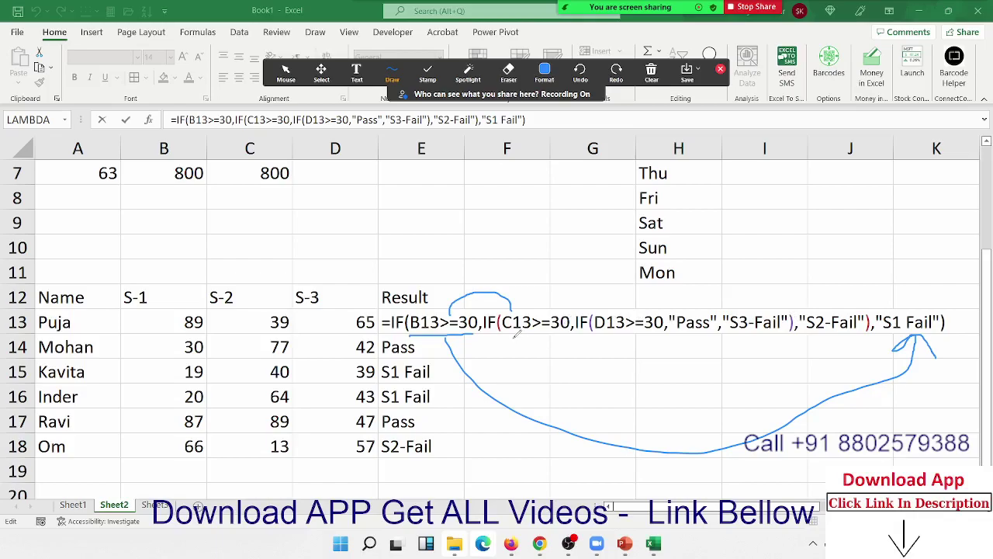
pyautogui.moveTo(512, 338); pyautogui.dragTo(559, 330)
pyautogui.moveTo(533, 314); pyautogui.dragTo(616, 311)
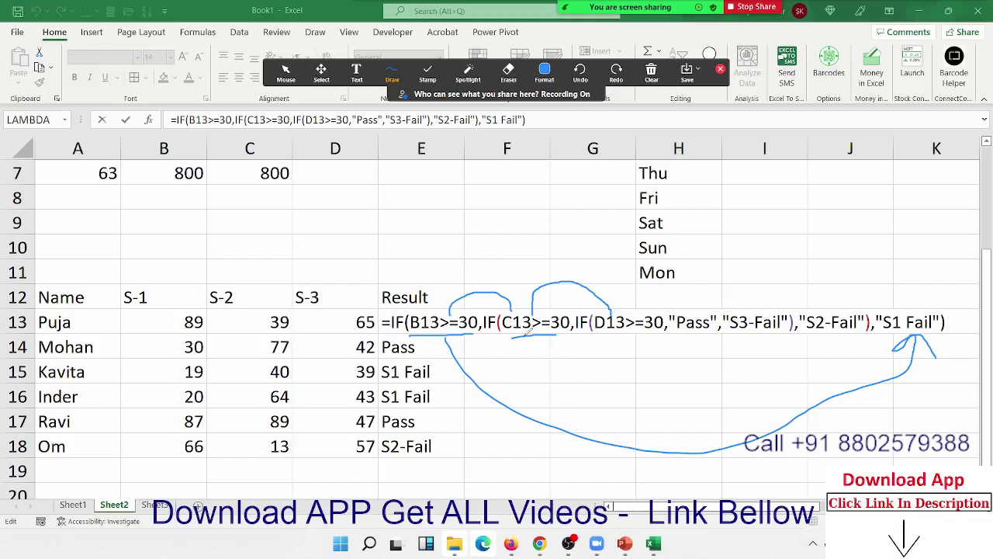
pyautogui.moveTo(524, 336)
pyautogui.mouseDown()
pyautogui.moveTo(774, 370)
pyautogui.moveTo(824, 318)
pyautogui.mouseUp()
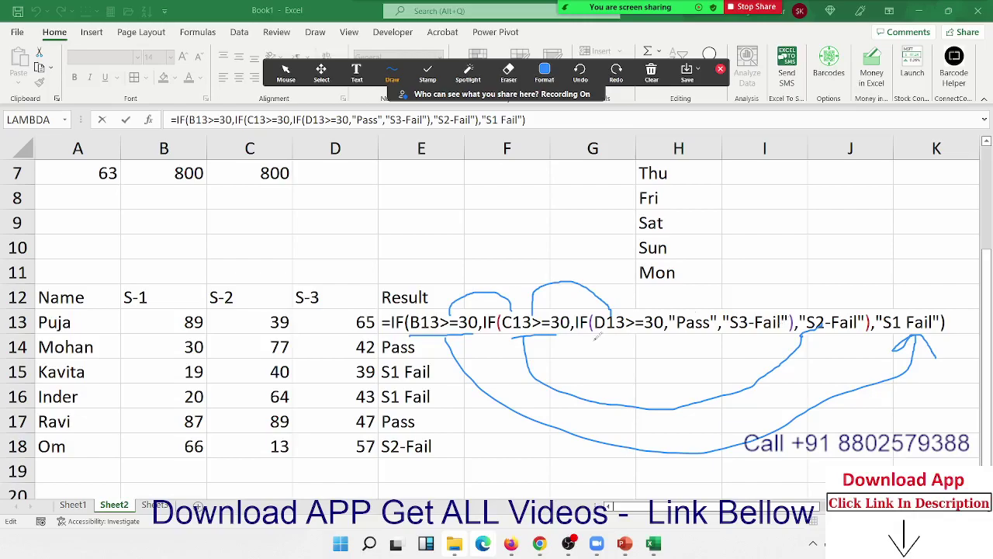
pyautogui.moveTo(610, 339); pyautogui.dragTo(667, 337)
pyautogui.moveTo(680, 336); pyautogui.dragTo(776, 333)
pyautogui.click(653, 74)
pyautogui.click(661, 120)
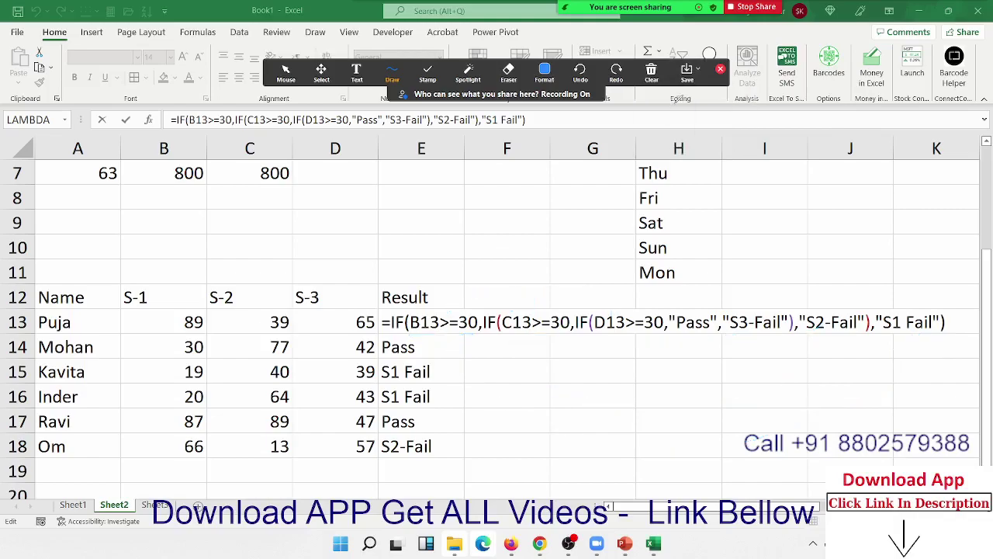
pyautogui.click(720, 69)
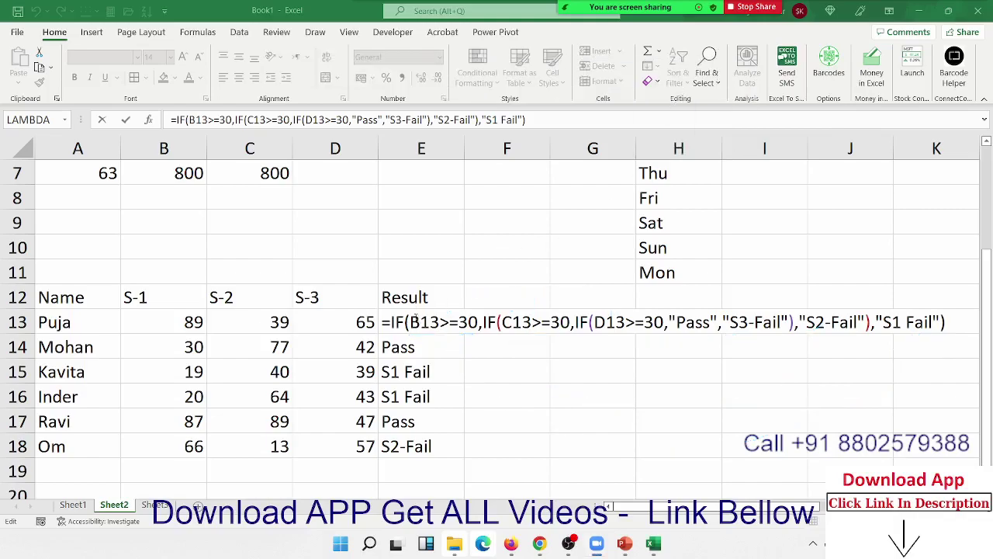
pyautogui.press('Return')
# Delete the >30 note from G13.
pyautogui.press('Up')
pyautogui.press('Right')
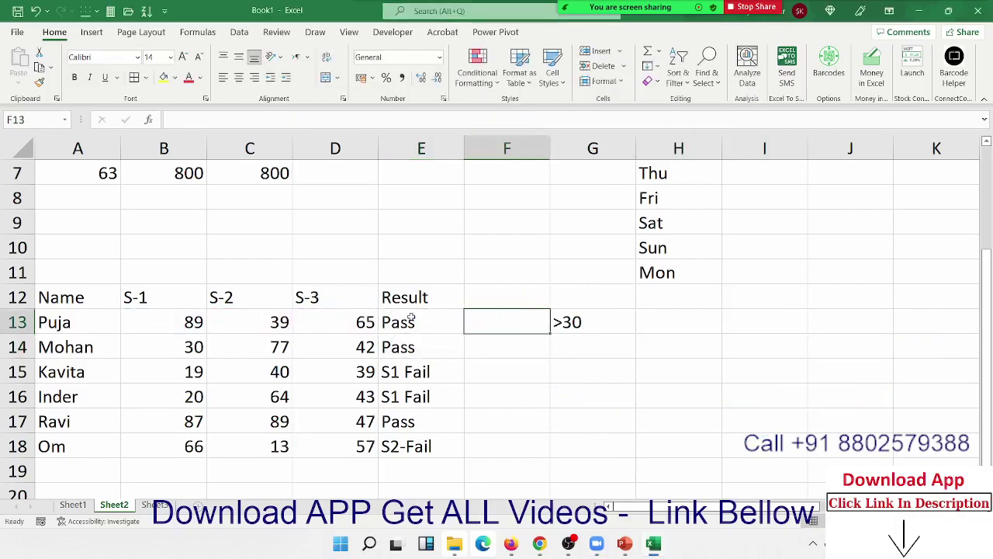
pyautogui.press('Right')
pyautogui.press('Delete')
# Enter the headers PAN, UID, Pass and Status in G12:J12.
pyautogui.press('Right')
pyautogui.press('Right')
pyautogui.press('Right')
pyautogui.press('Right')
pyautogui.press('Right')
pyautogui.press('Right')
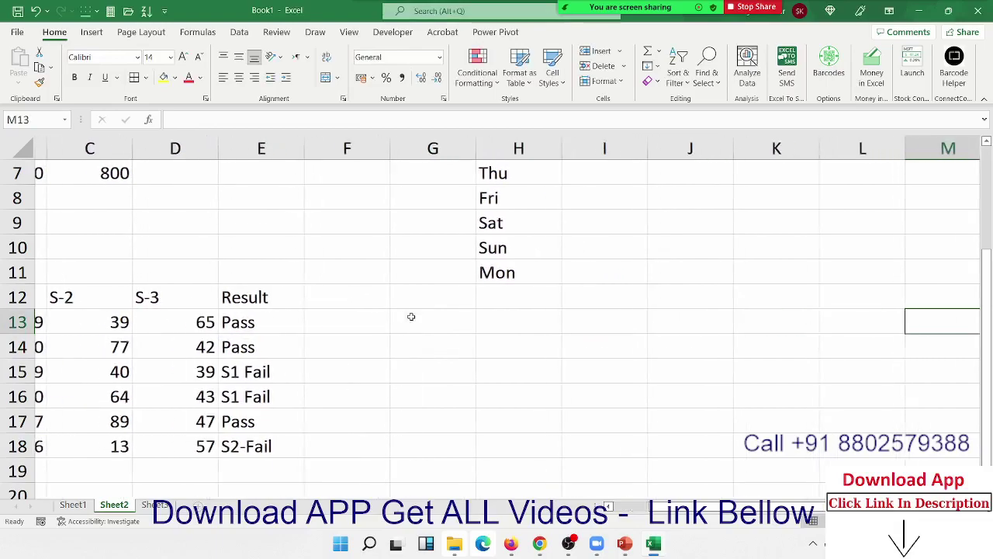
pyautogui.press('Left')
pyautogui.press('Left')
pyautogui.press('Left')
pyautogui.press('Left')
pyautogui.press('Home')
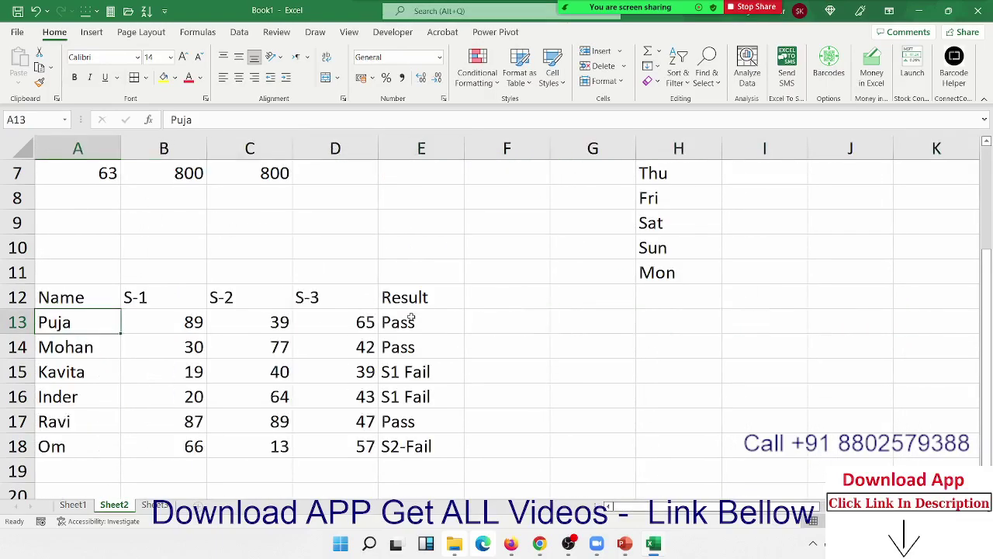
pyautogui.press('Right')
pyautogui.press('Right')
pyautogui.press('Right')
pyautogui.press('Right')
pyautogui.press('Right')
pyautogui.press('Up')
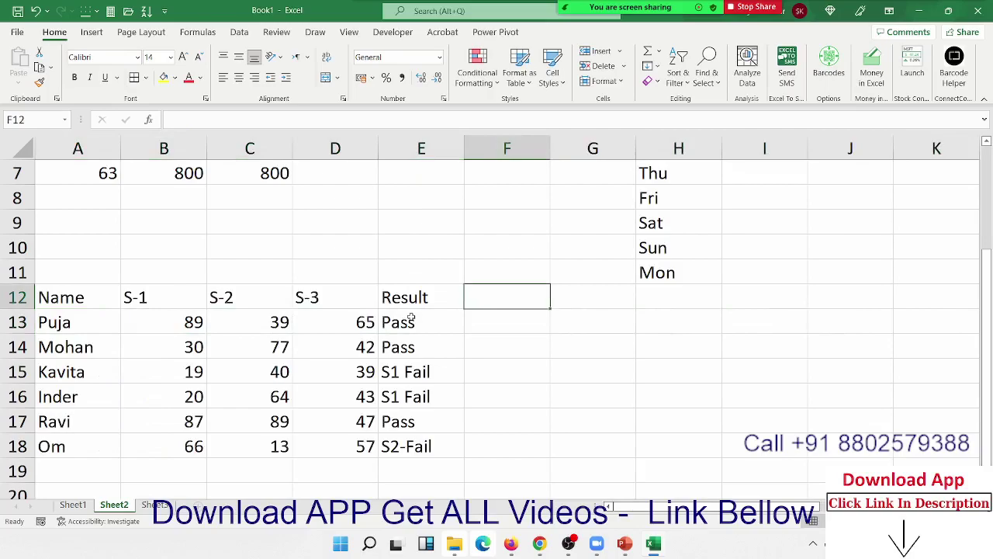
pyautogui.press('Right')
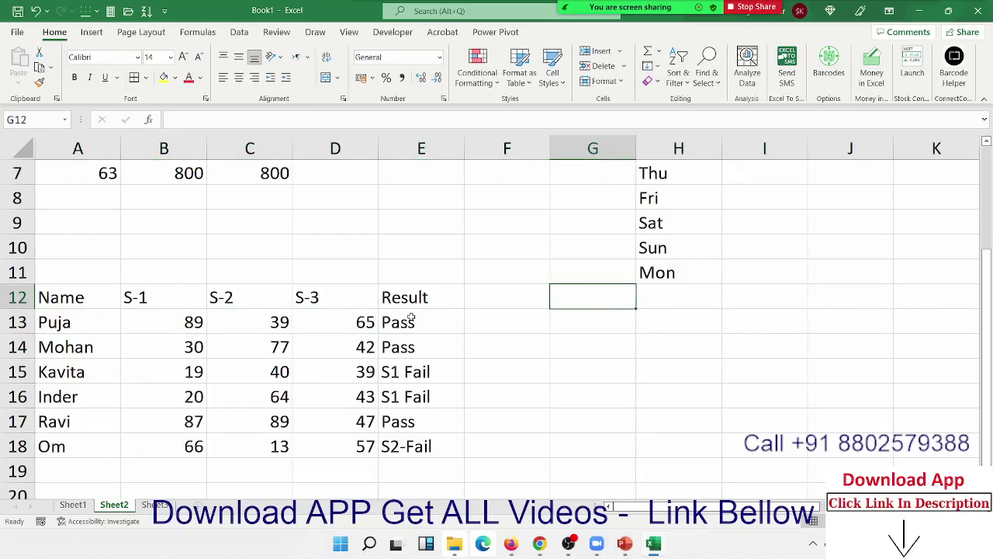
pyautogui.write('PAN')
pyautogui.press('Right')
pyautogui.press('F2')
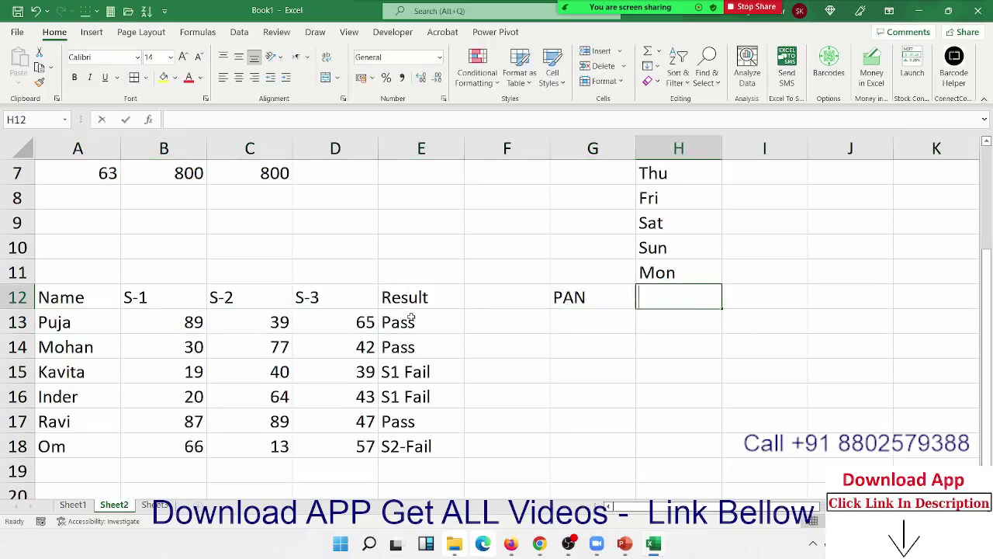
pyautogui.write('UID')
pyautogui.press('Tab')
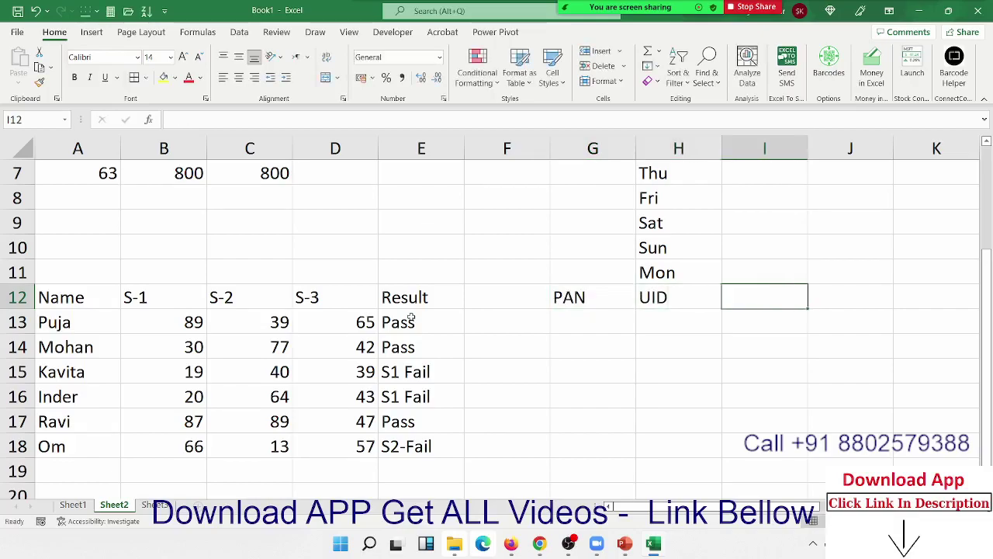
pyautogui.write('Pass')
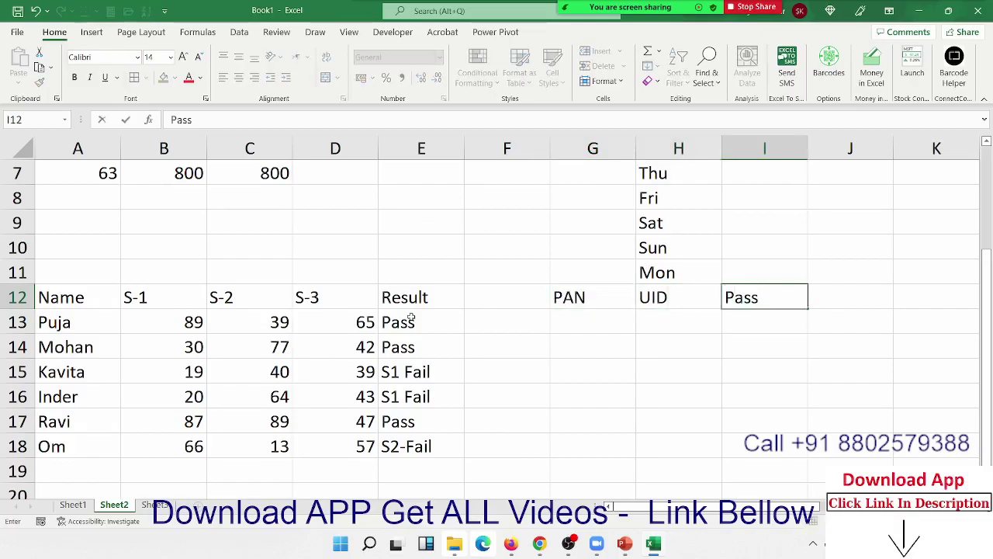
pyautogui.press('Tab')
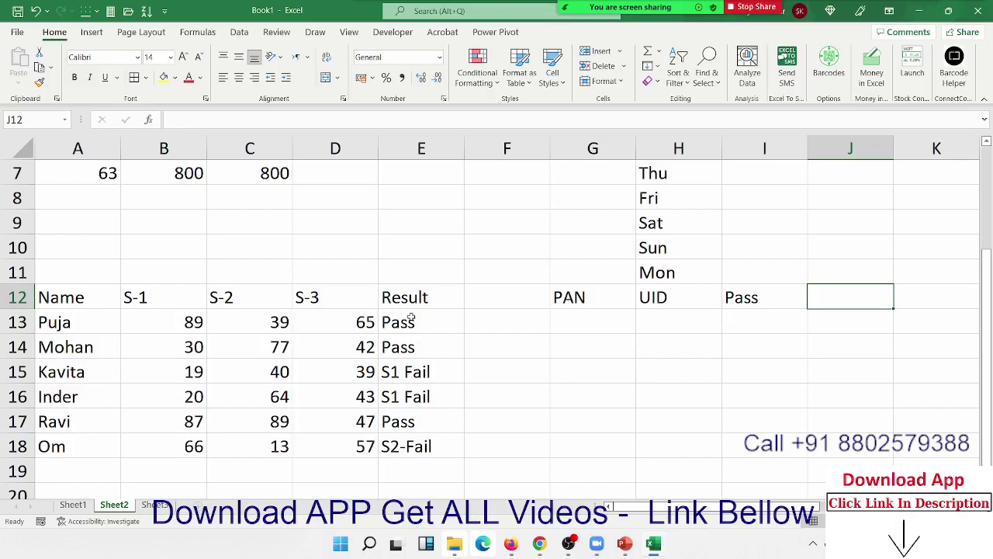
pyautogui.write('Sta')
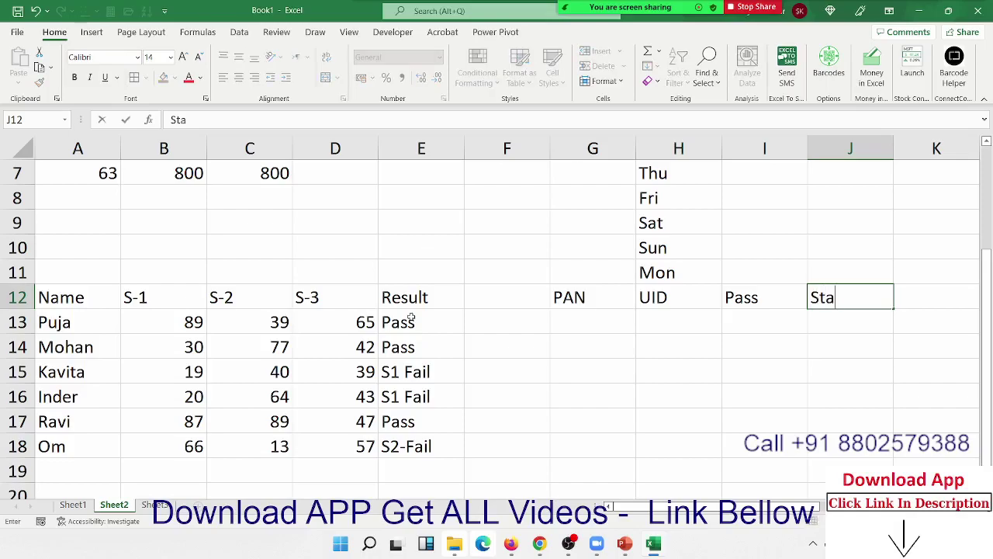
pyautogui.write('tus')
pyautogui.press('Return')
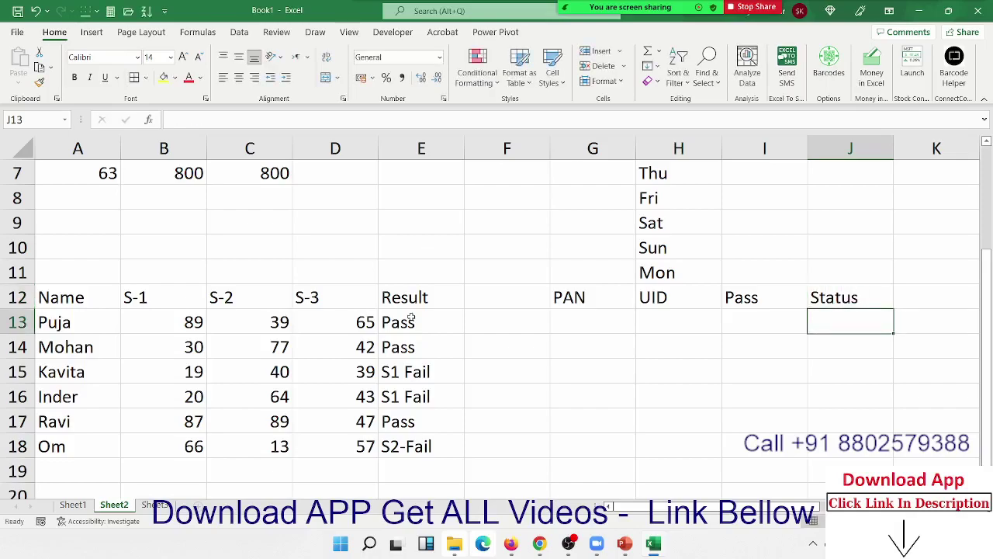
# Put Y flags in G13, H14, I14 and I15.
pyautogui.press('Left')
pyautogui.press('Left')
pyautogui.press('Left')
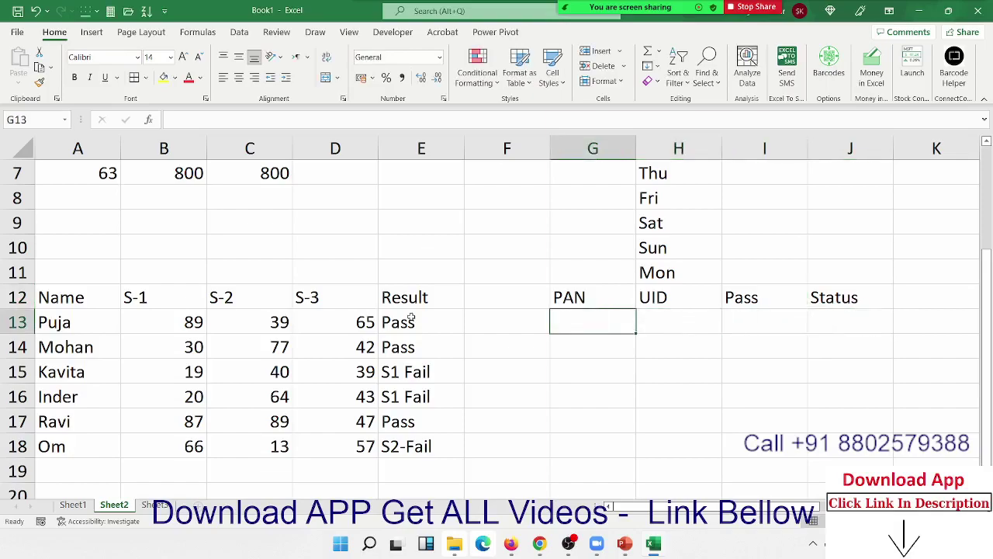
pyautogui.write('Y')
pyautogui.press('Tab')
pyautogui.press('Down')
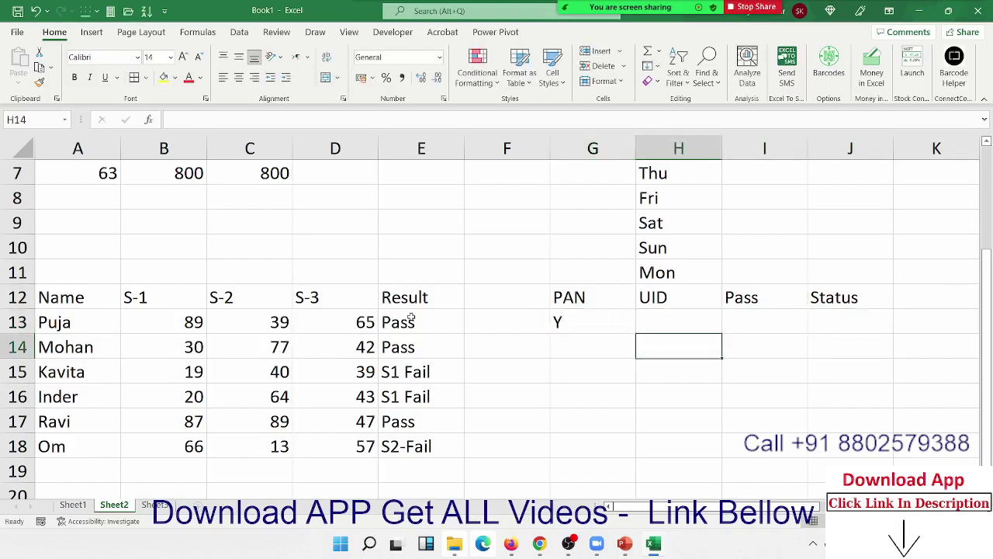
pyautogui.write('Y')
pyautogui.press('Tab')
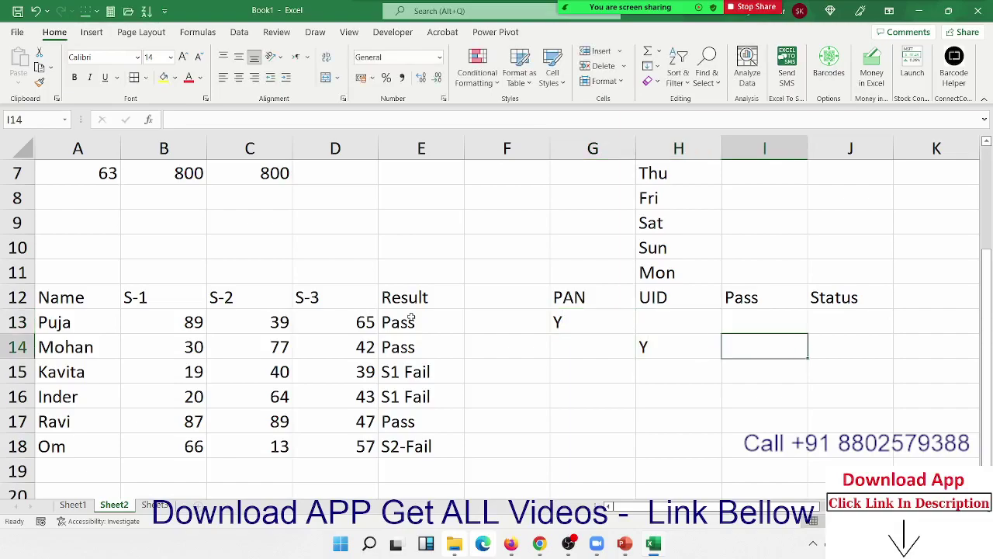
pyautogui.write('Y')
pyautogui.press('Return')
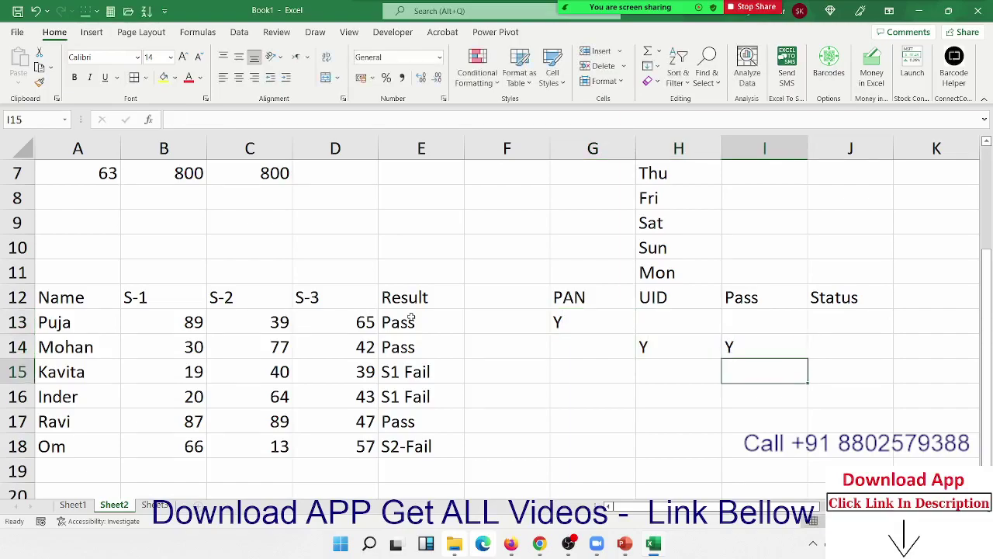
pyautogui.write('Y')
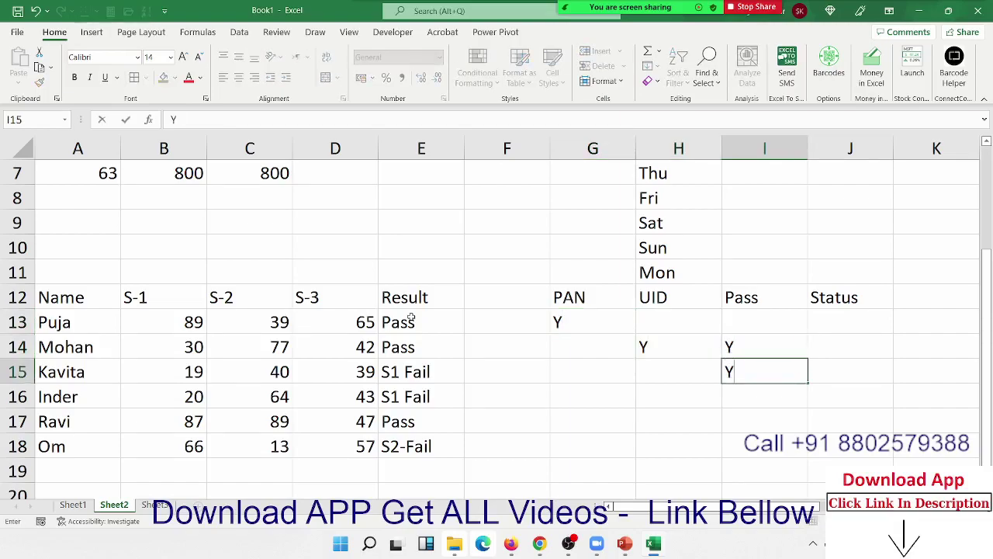
pyautogui.press('Up')
pyautogui.press('Up')
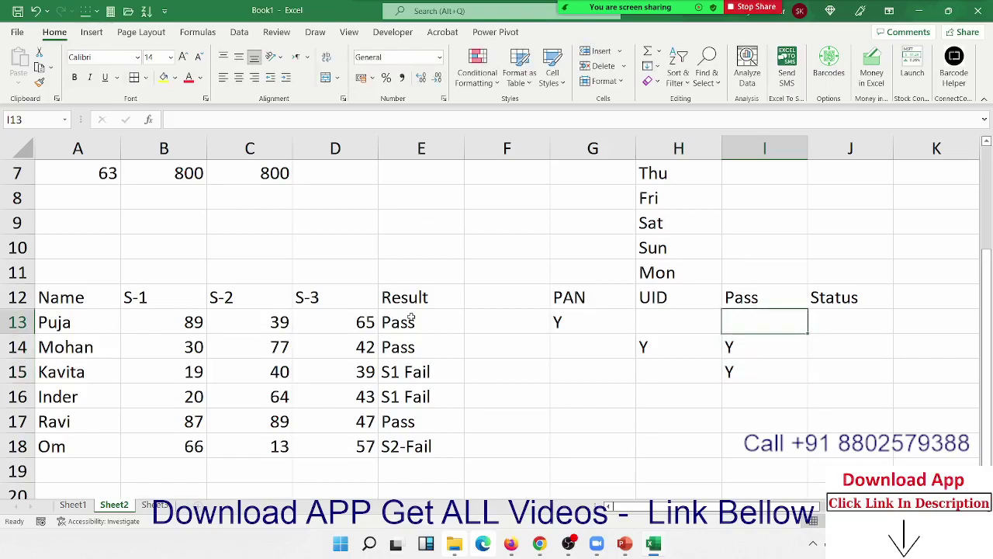
pyautogui.press('Right')
# Type =IF(G13="y","OK",IF(H13="y","OK",IF(I13="y","OK","Pending"))) into J13, fixing stray characters.
pyautogui.write('=')
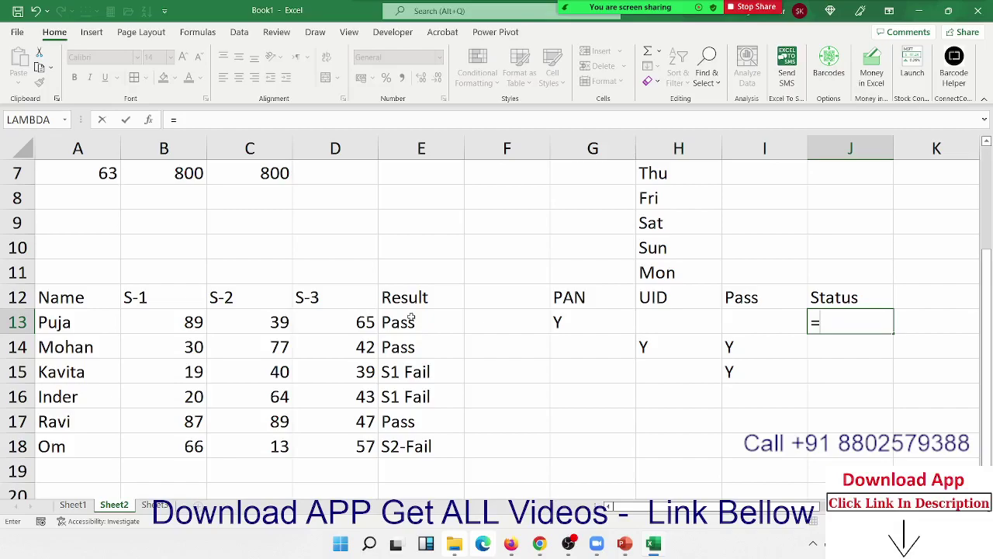
pyautogui.write('if(')
pyautogui.press('Left')
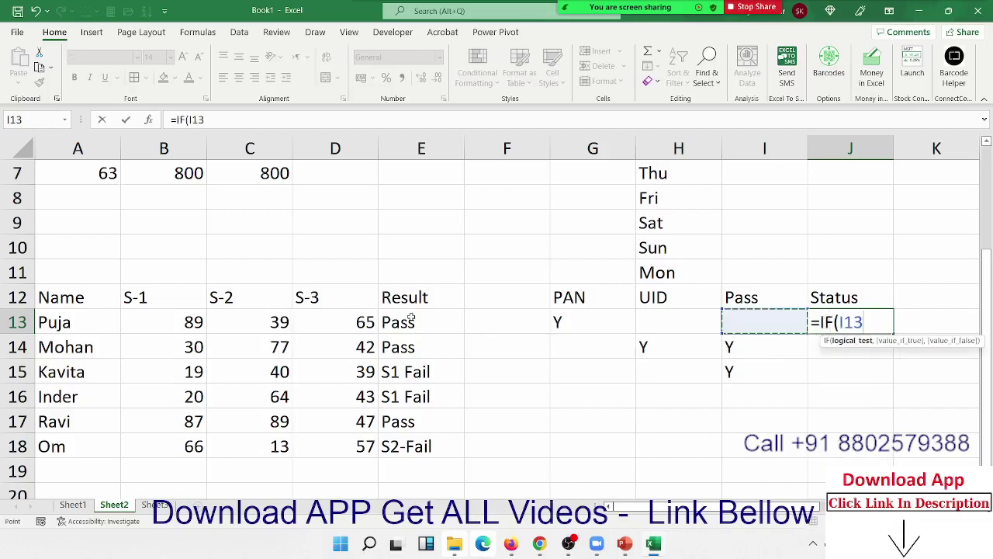
pyautogui.press('Left')
pyautogui.press('Left')
pyautogui.write('="')
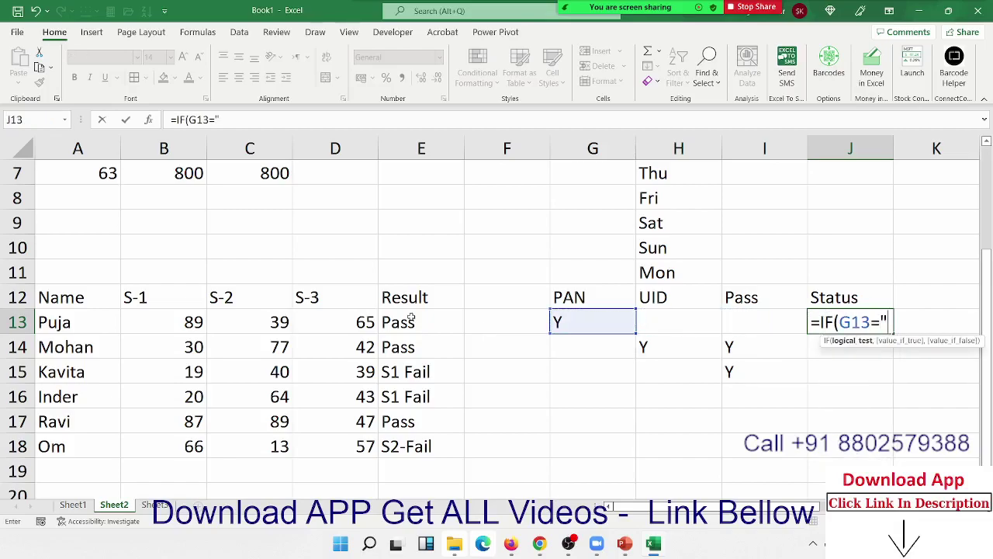
pyautogui.write('y"')
pyautogui.write(',')
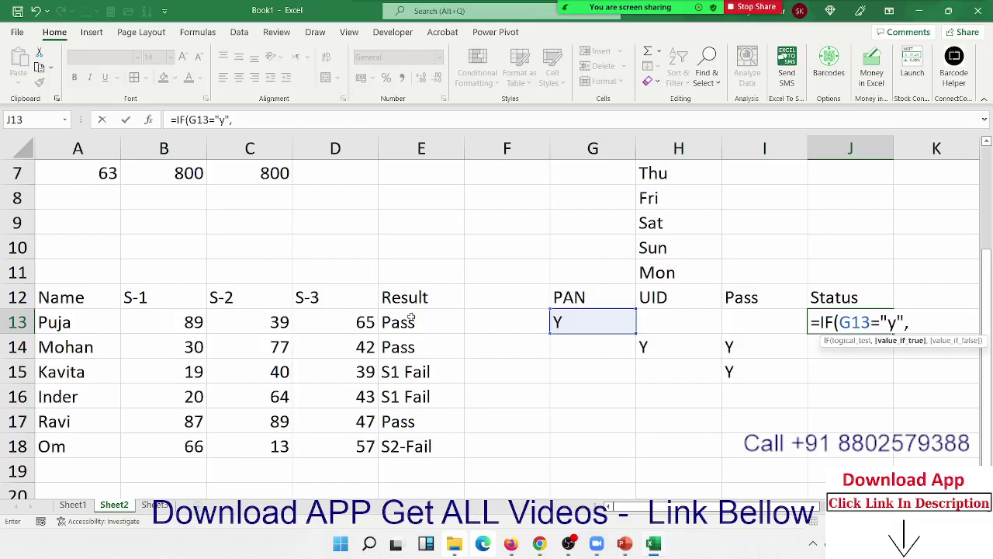
pyautogui.write('"')
pyautogui.write('O:')
pyautogui.press('BackSpace')
pyautogui.write('K')
pyautogui.write('",')
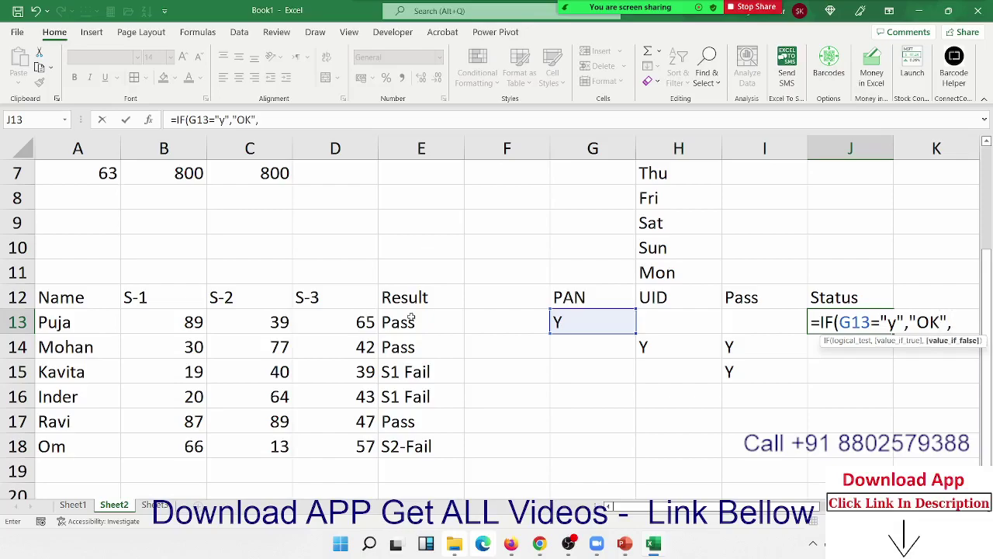
pyautogui.write('IF(')
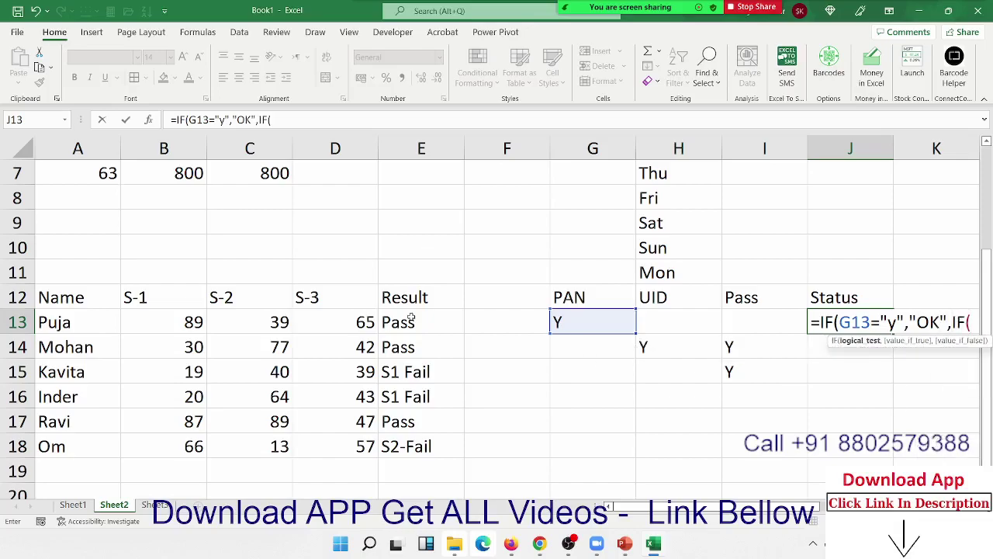
pyautogui.write('H13=')
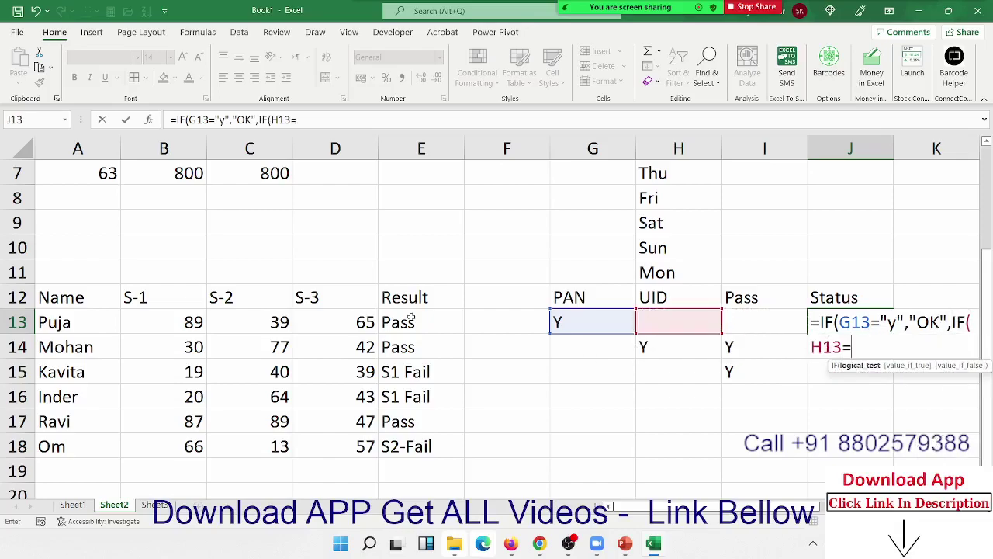
pyautogui.write('"')
pyautogui.write('y')
pyautogui.write(':"')
pyautogui.press('BackSpace')
pyautogui.press('BackSpace')
pyautogui.write('","')
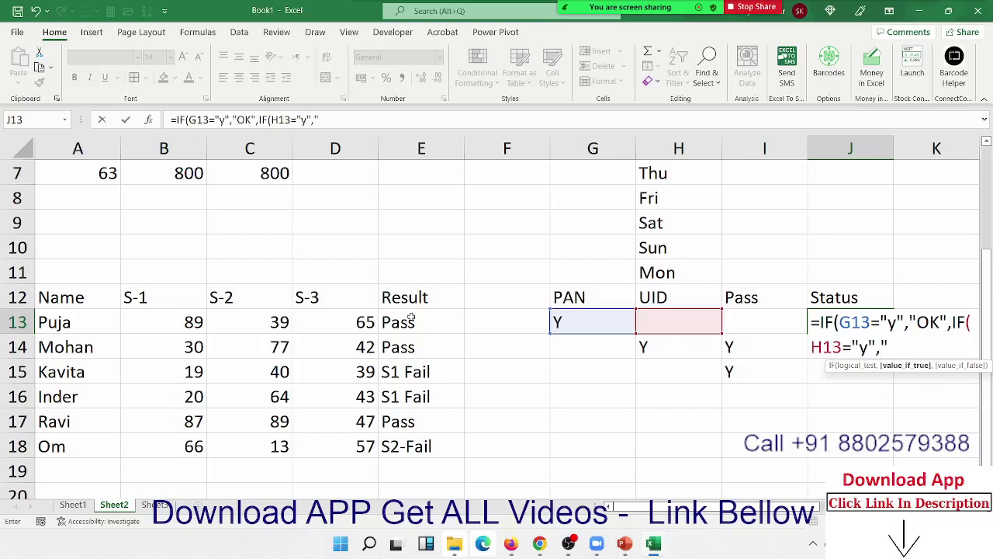
pyautogui.write('OK"')
pyautogui.write(',IF(')
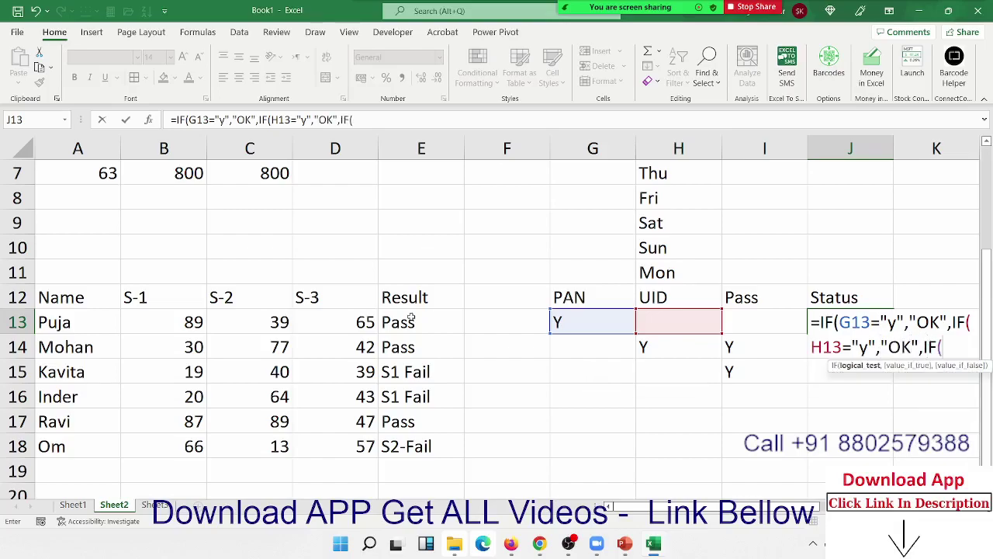
pyautogui.write('I13=')
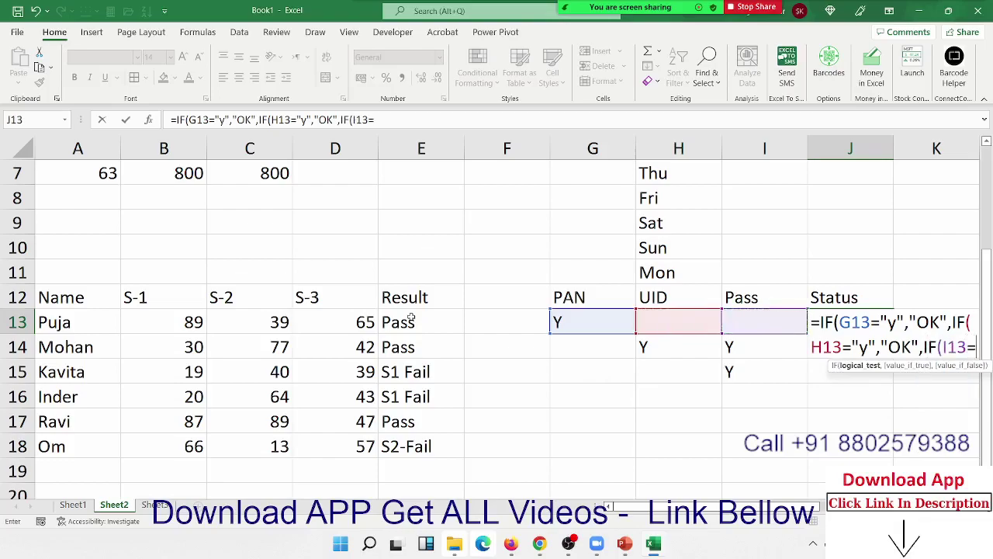
pyautogui.write('"y"')
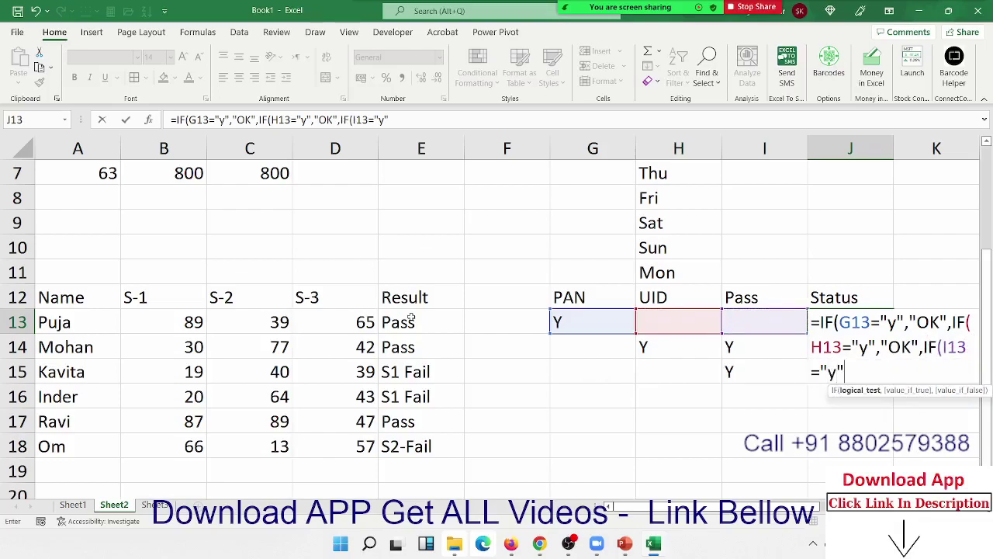
pyautogui.write(',')
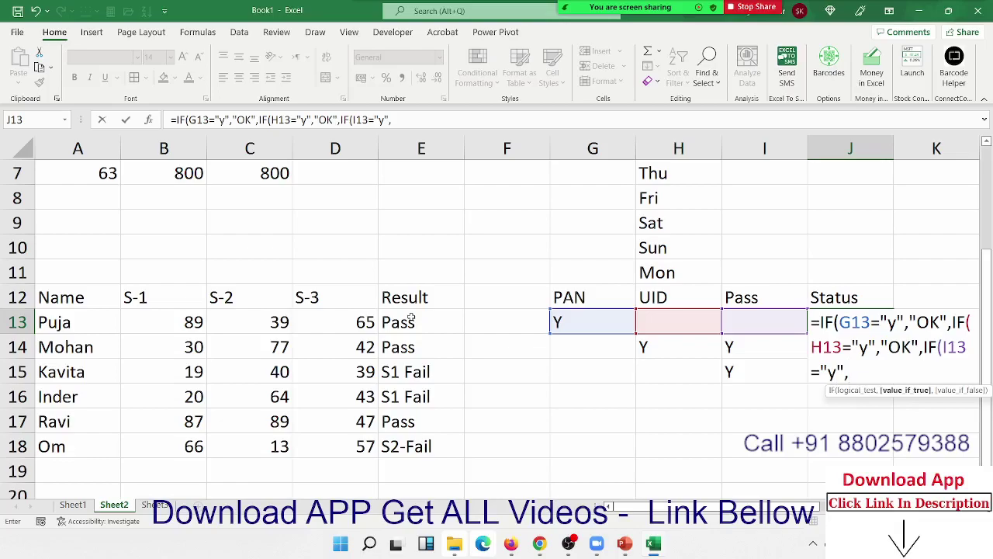
pyautogui.write('"OK"')
pyautogui.write(',"Pe')
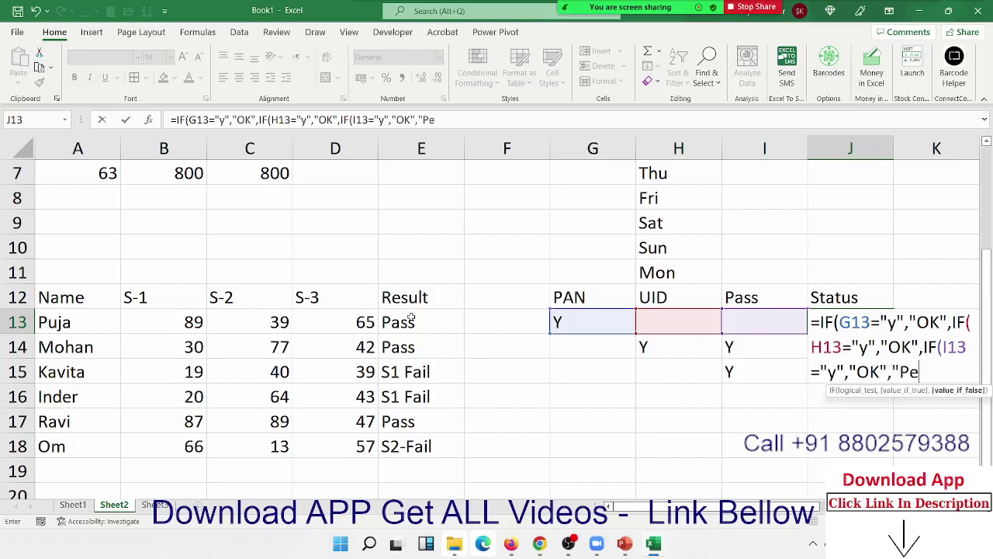
pyautogui.write('nding"')
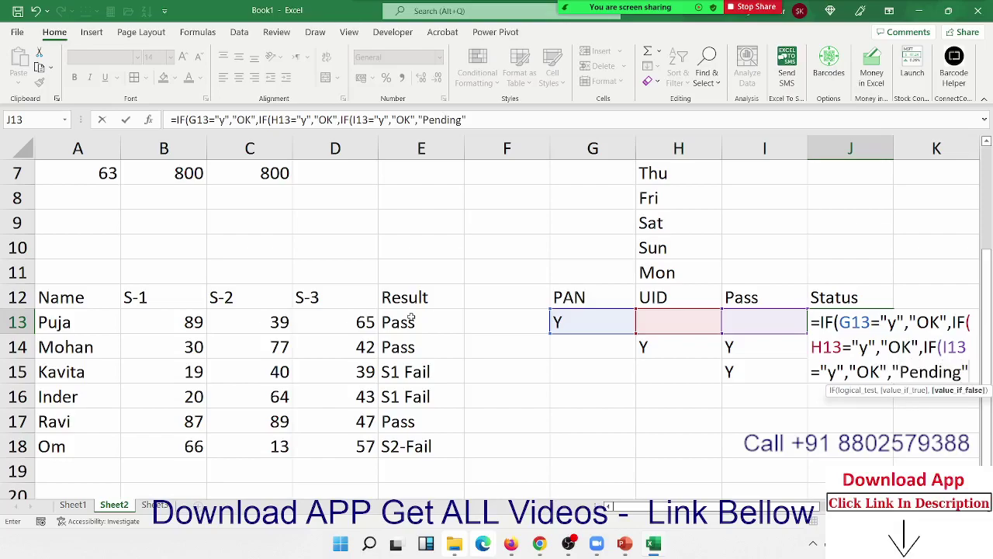
pyautogui.write(')')
# Commit the nested-IF Status formula in J13, accept Excel's correction, and fill it down to J15.
pyautogui.press('Return')
pyautogui.press('Return')
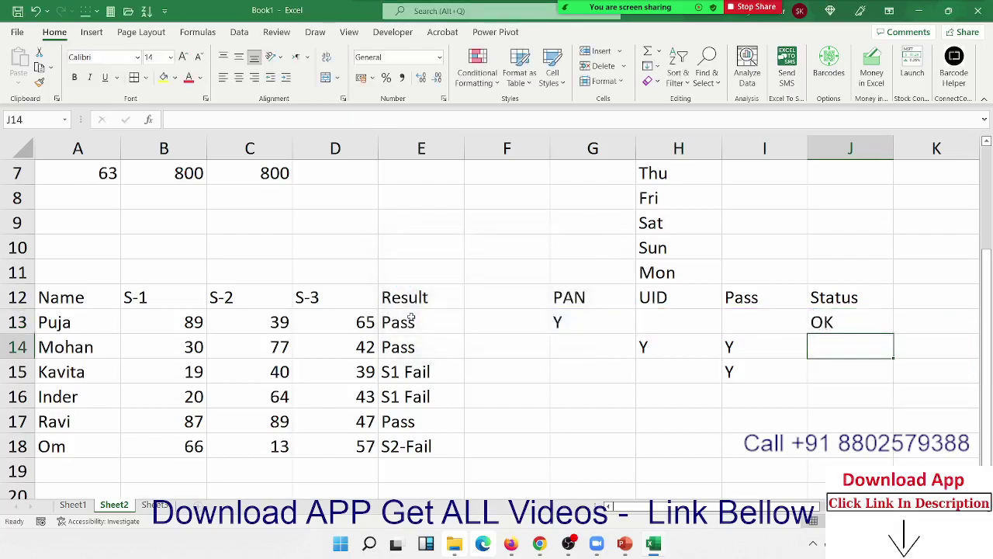
pyautogui.press('Left')
pyautogui.press('Right')
pyautogui.press('Up')
pyautogui.hotkey('shift', 'Down')
pyautogui.hotkey('shift', 'Down')
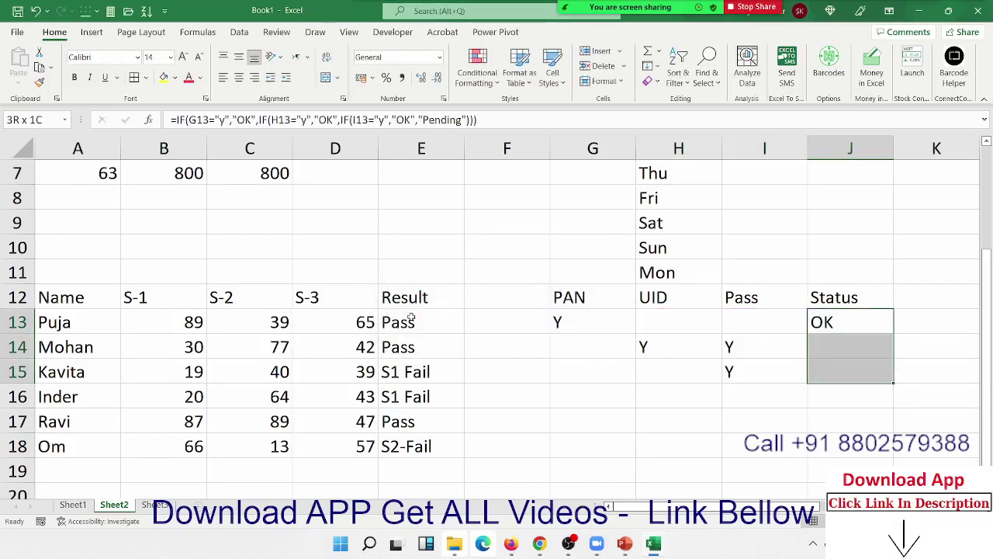
pyautogui.hotkey('ctrl', 'd')
# Extend the Status formula into J16 so it reads Pending, then show J13's formula in edit mode.
pyautogui.press('Right')
pyautogui.press('Right')
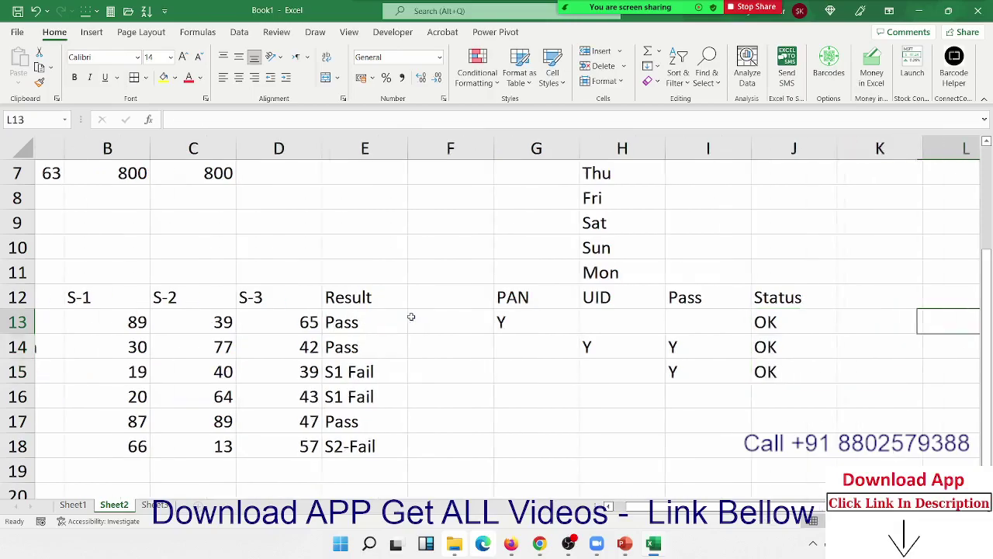
pyautogui.press('Right')
pyautogui.press('Left')
pyautogui.press('Left')
pyautogui.press('Down')
pyautogui.press('Left')
pyautogui.press('Down')
pyautogui.hotkey('shift', 'Down')
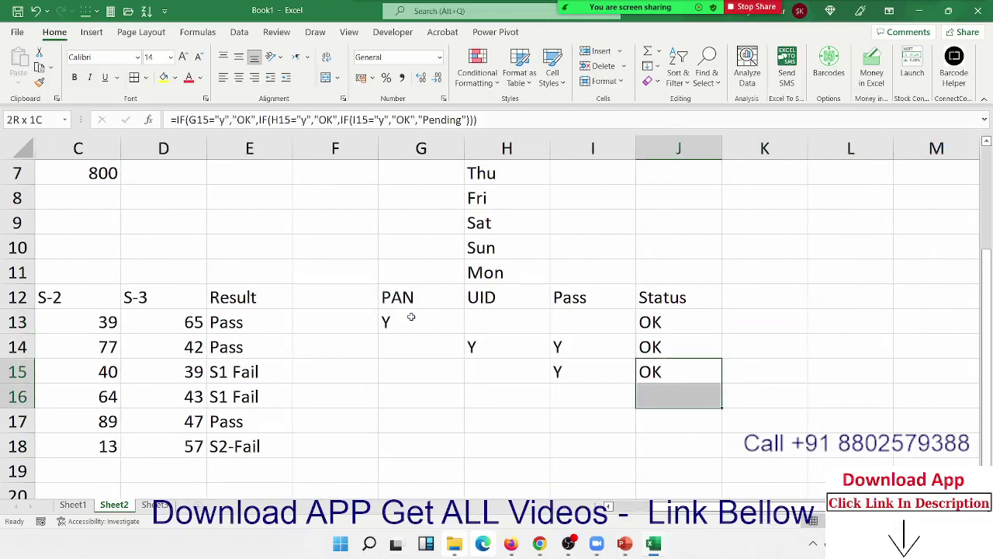
pyautogui.hotkey('ctrl', 'd')
pyautogui.press('Up')
pyautogui.press('Up')
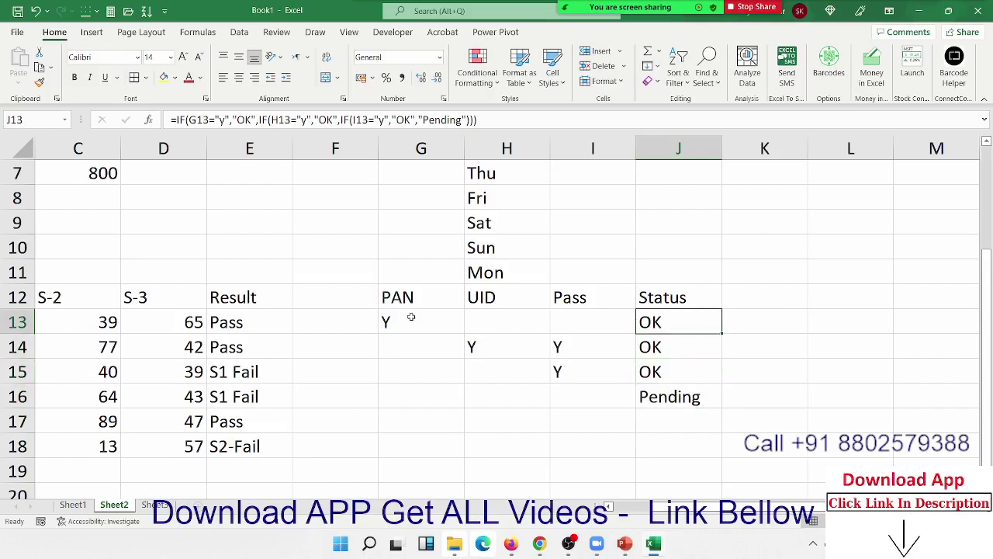
pyautogui.press('Right')
pyautogui.press('Right')
pyautogui.press('Right')
pyautogui.press('Right')
pyautogui.press('Right')
pyautogui.press('Right')
pyautogui.press('Right')
pyautogui.press('Left')
pyautogui.press('Left')
pyautogui.press('Left')
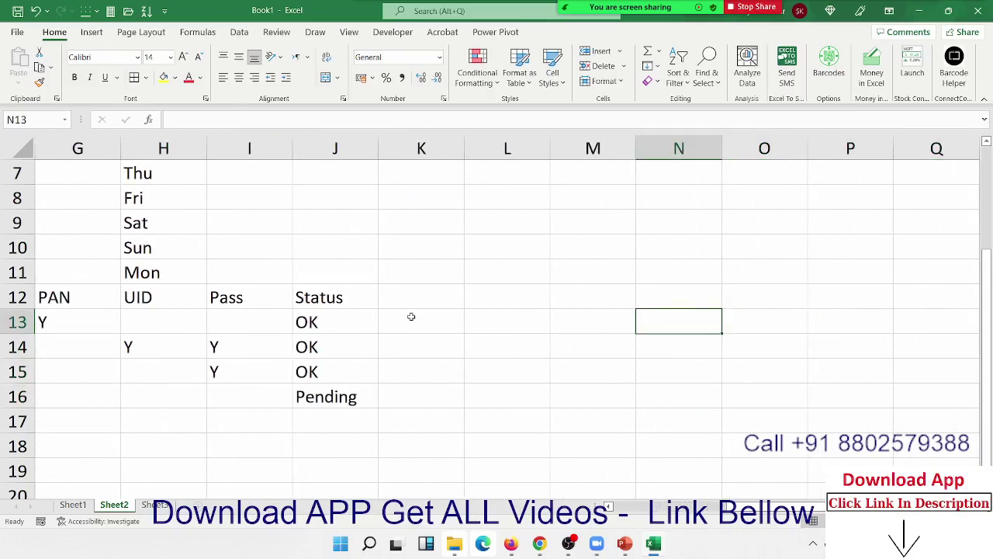
pyautogui.press('Left')
pyautogui.press('Left')
pyautogui.press('Left')
pyautogui.press('Left')
pyautogui.press('Left')
pyautogui.press('Left')
pyautogui.press('Right')
pyautogui.press('Right')
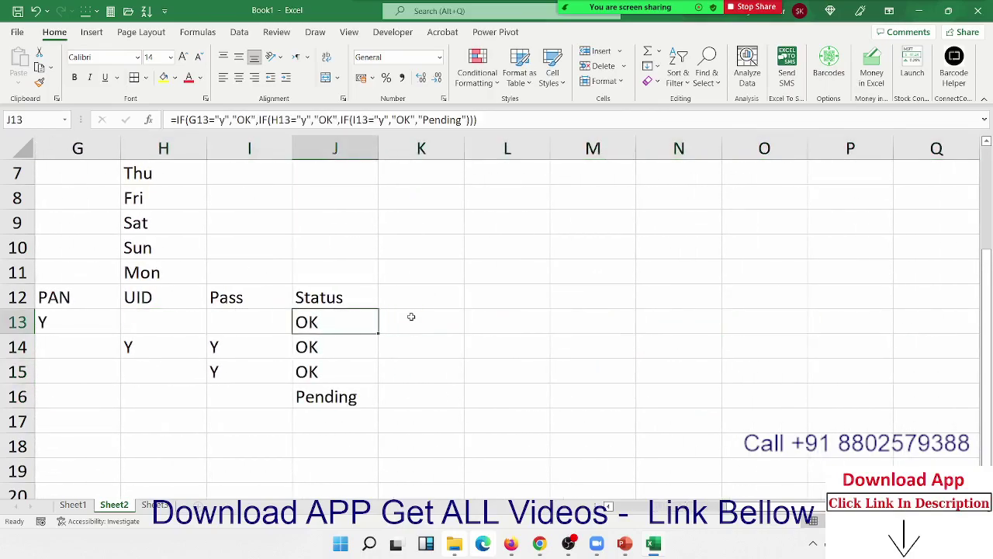
pyautogui.press('F2')
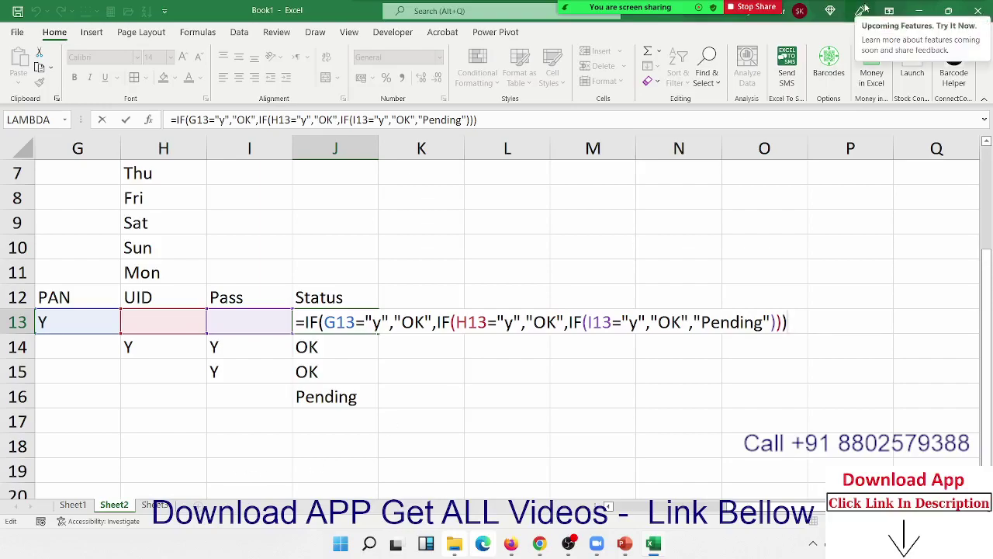
# Underline the G13="y" test in J13's Status formula with a Zoom pen annotation.
pyautogui.moveTo(630, 8)
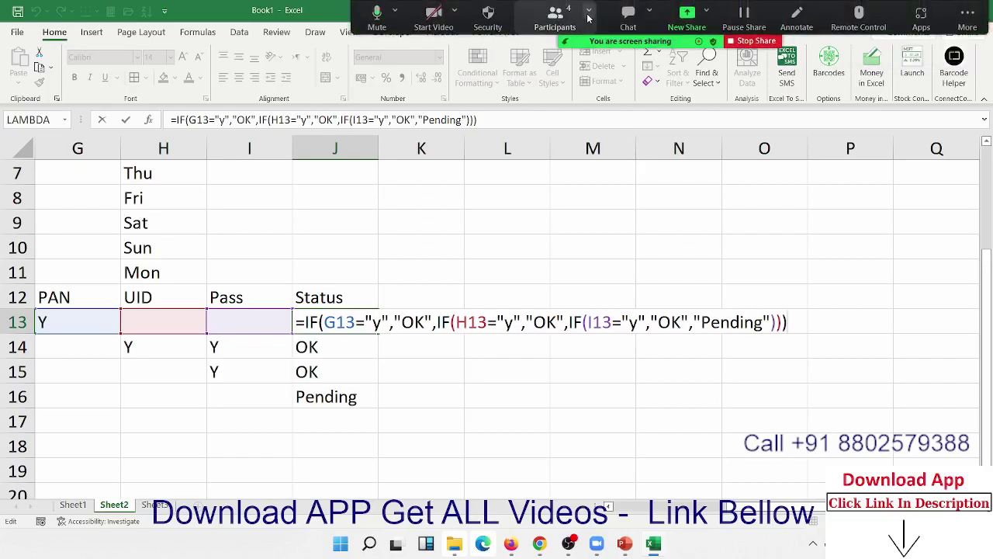
pyautogui.click(792, 23)
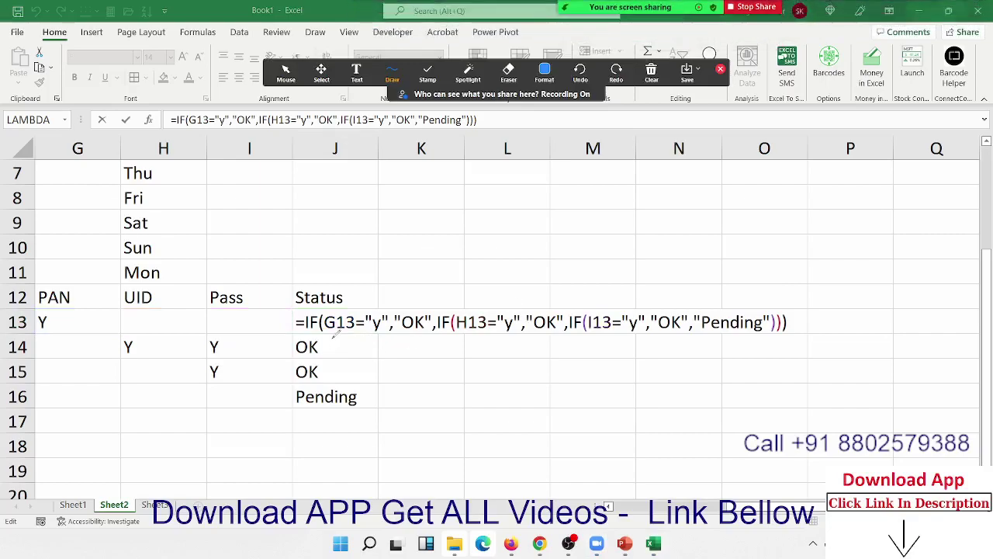
pyautogui.moveTo(331, 335); pyautogui.dragTo(377, 334)
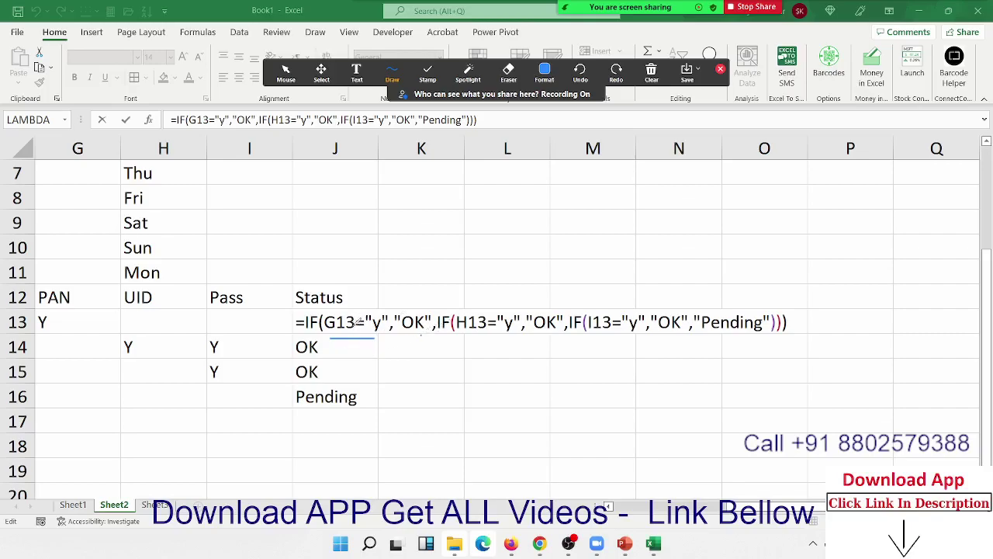
# Finish the nested IF formula in J13 and commit it so it shows OK.
pyautogui.moveTo(357, 323); pyautogui.dragTo(462, 325)
pyautogui.moveTo(473, 336); pyautogui.dragTo(518, 335)
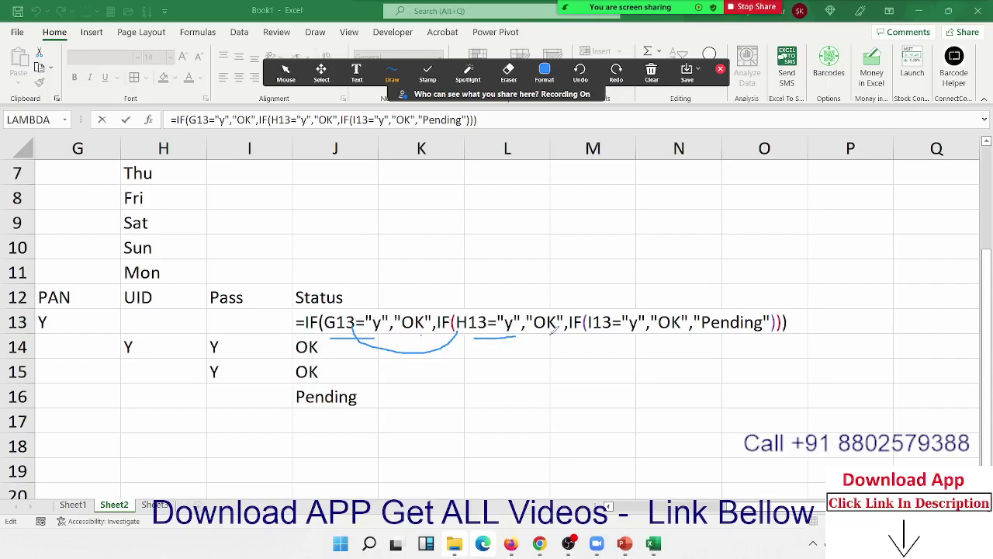
pyautogui.moveTo(549, 335); pyautogui.dragTo(563, 333)
pyautogui.moveTo(491, 340)
pyautogui.mouseDown()
pyautogui.moveTo(518, 368)
pyautogui.moveTo(602, 339)
pyautogui.mouseUp()
pyautogui.click(651, 71)
pyautogui.click(661, 117)
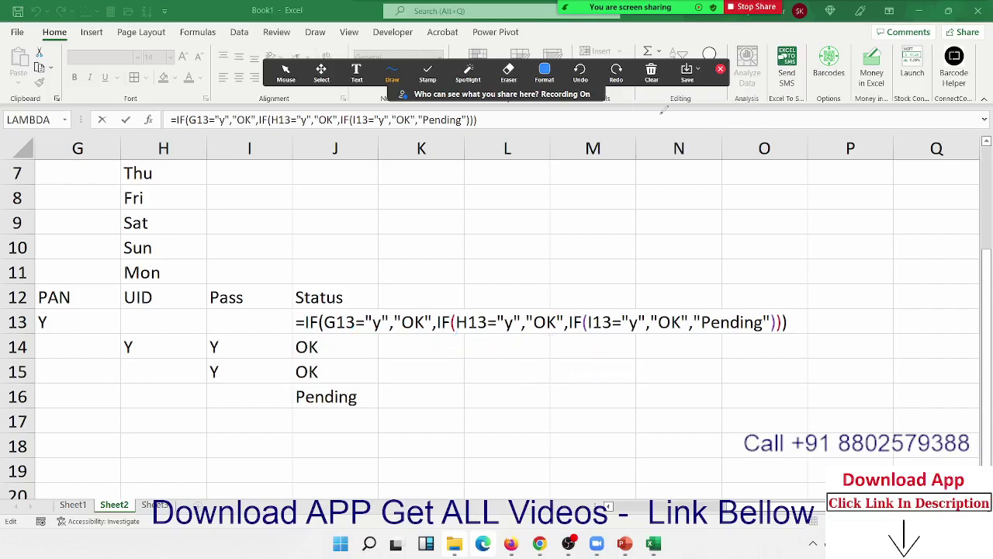
pyautogui.click(720, 70)
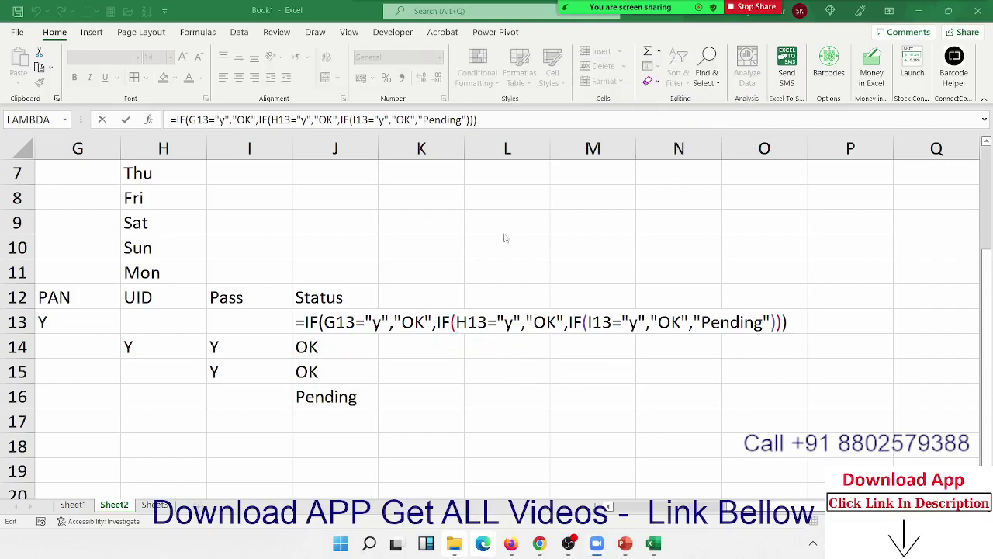
pyautogui.press('Return')
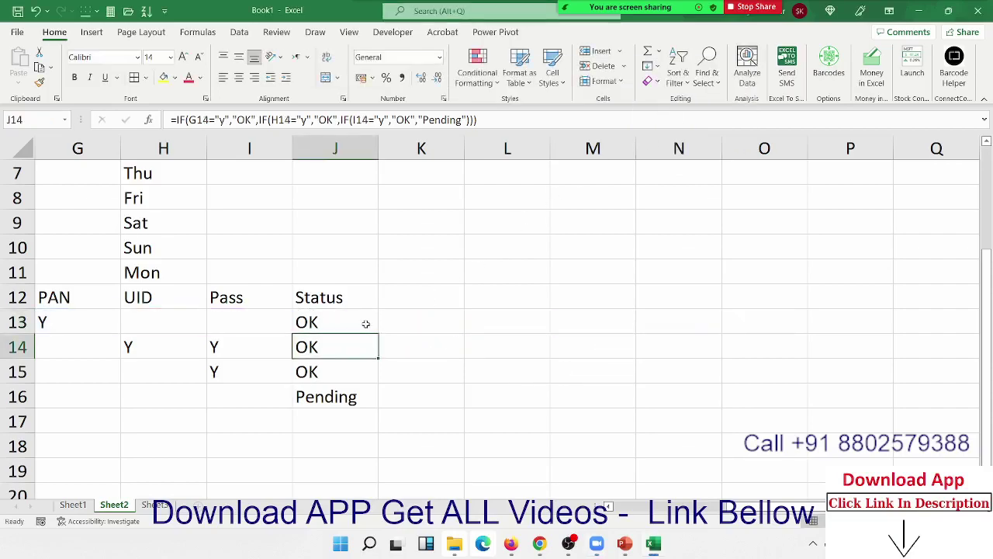
# Give the PAN cells G13:G17 a light gray fill.
pyautogui.press('Left')
pyautogui.press('Left')
pyautogui.press('Left')
pyautogui.press('Left')
pyautogui.press('Up')
pyautogui.press('Up')
pyautogui.press('Right')
pyautogui.press('Down')
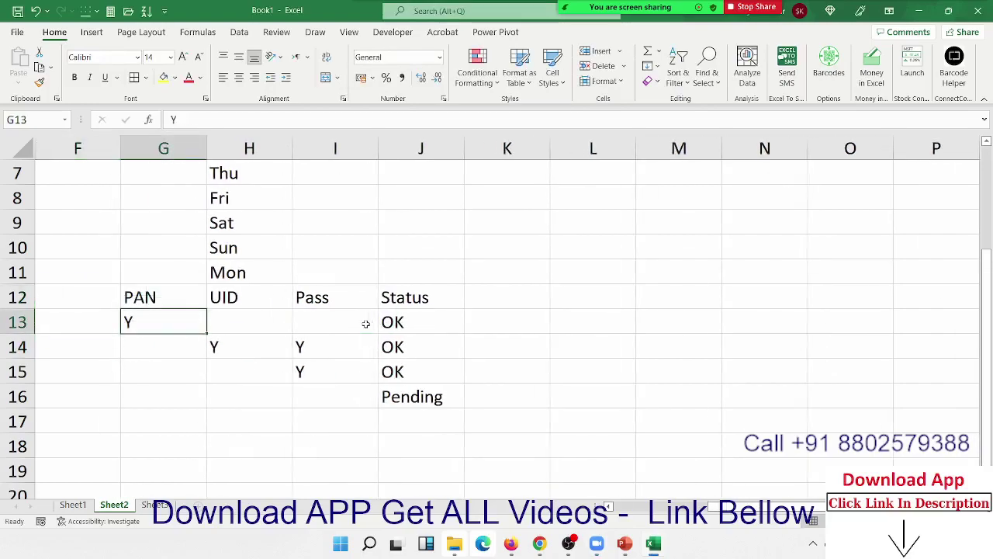
pyautogui.hotkey('shift', 'Down')
pyautogui.hotkey('shift', 'Down')
pyautogui.hotkey('shift', 'Down')
pyautogui.hotkey('shift', 'Down')
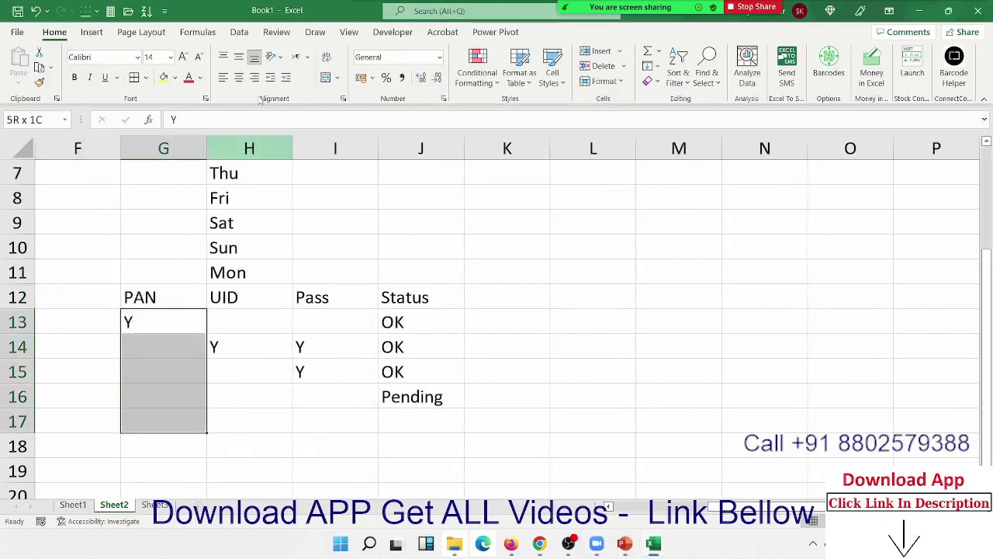
pyautogui.click(175, 78)
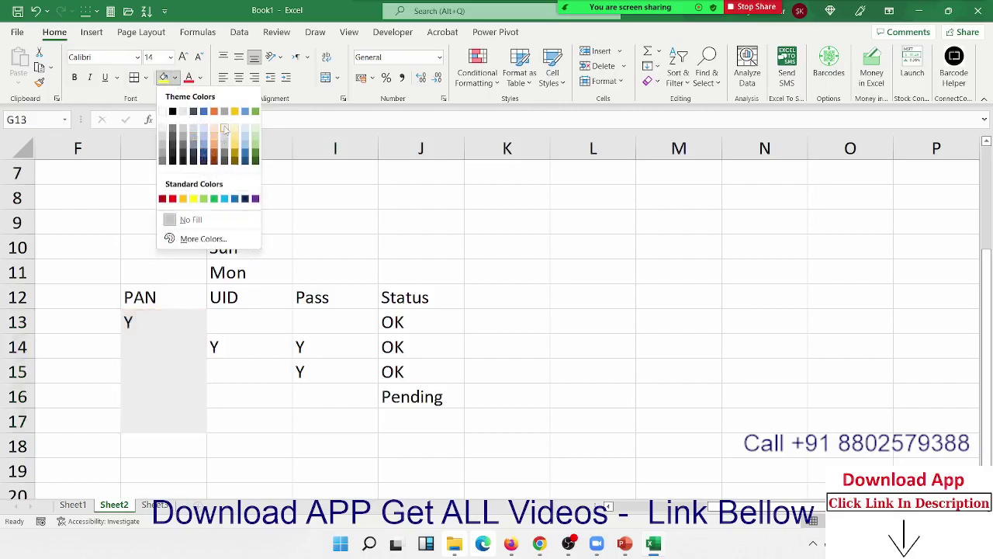
pyautogui.click(224, 128)
pyautogui.click(511, 325)
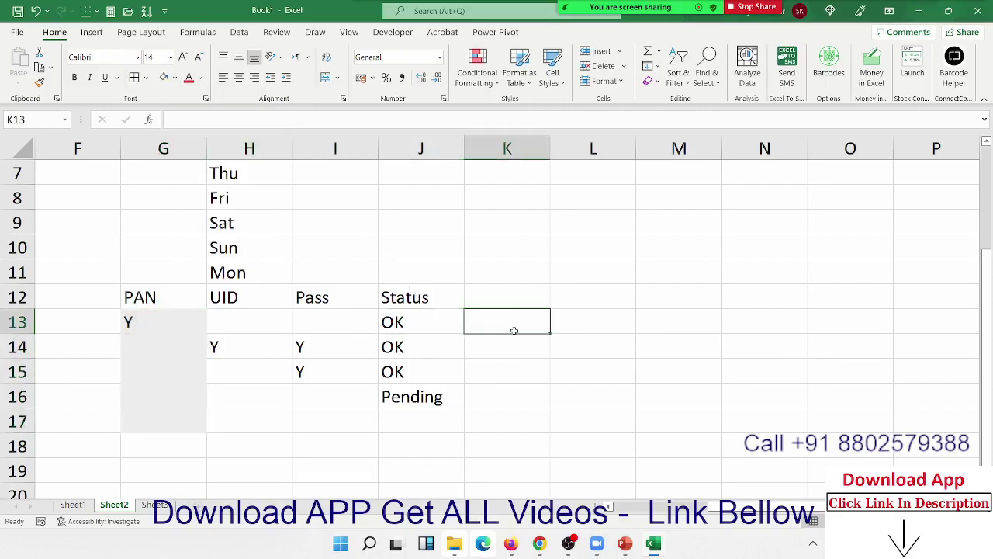
# Enter =AND(G13="y",OR(H13="y",I13="y")) in K13, accepting the suggested correction.
pyautogui.write('=and')
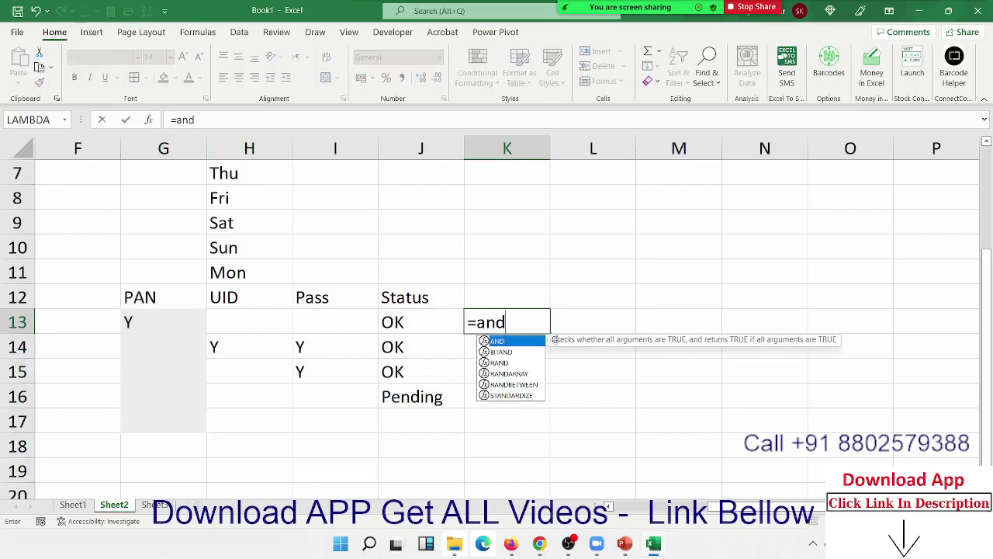
pyautogui.press('Tab')
pyautogui.press('Left')
pyautogui.press('Left')
pyautogui.press('Left')
pyautogui.press('Left')
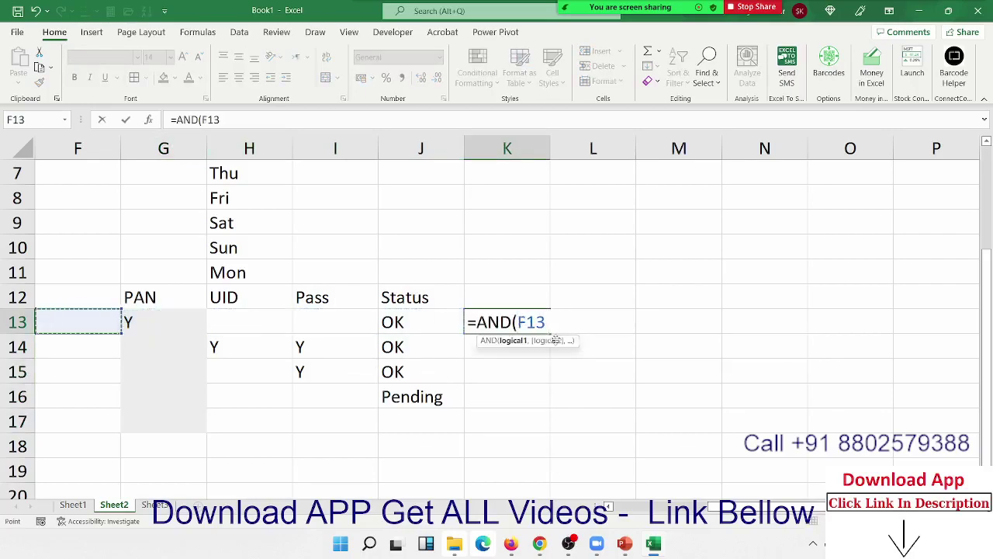
pyautogui.press('Right')
pyautogui.write('="')
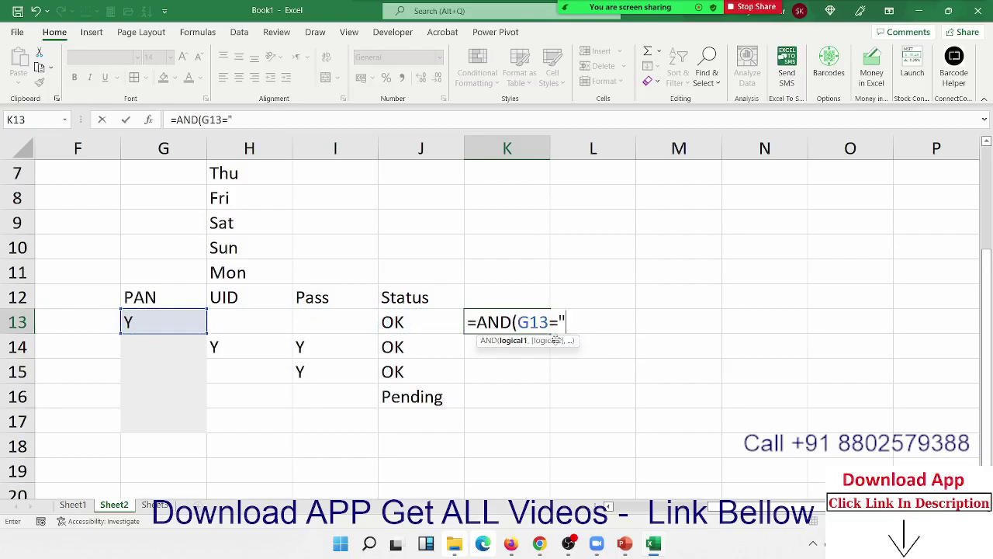
pyautogui.write('y"')
pyautogui.write(',')
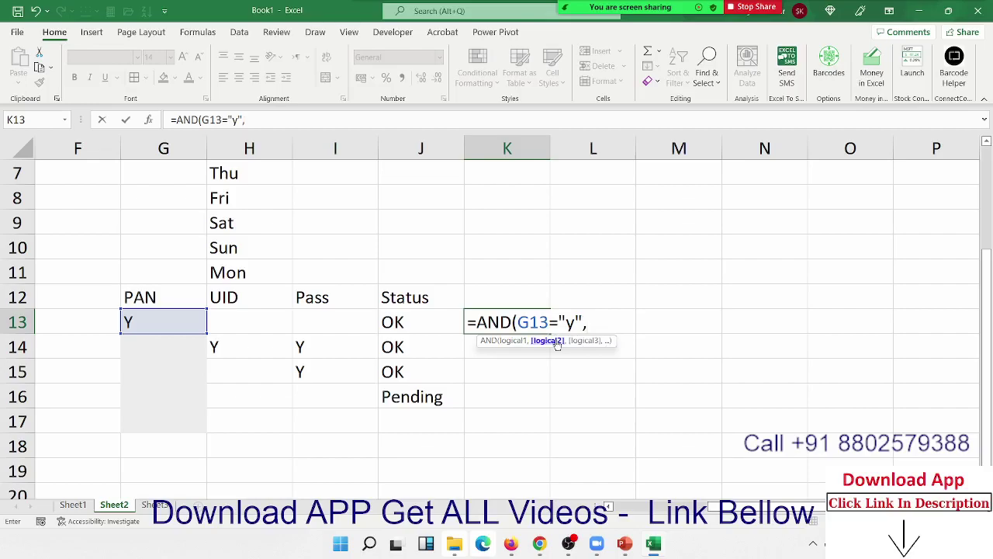
pyautogui.write('or(')
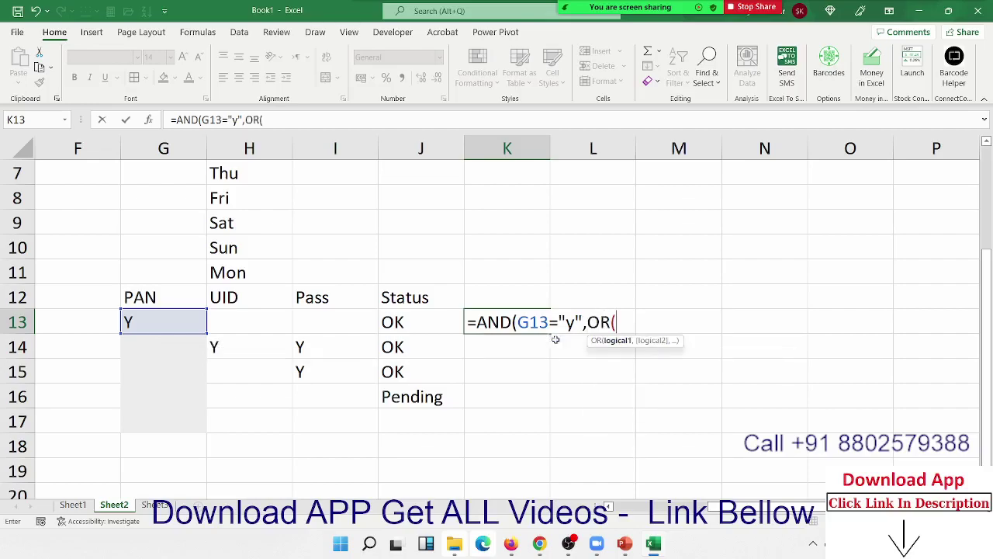
pyautogui.click(279, 326)
pyautogui.write('=')
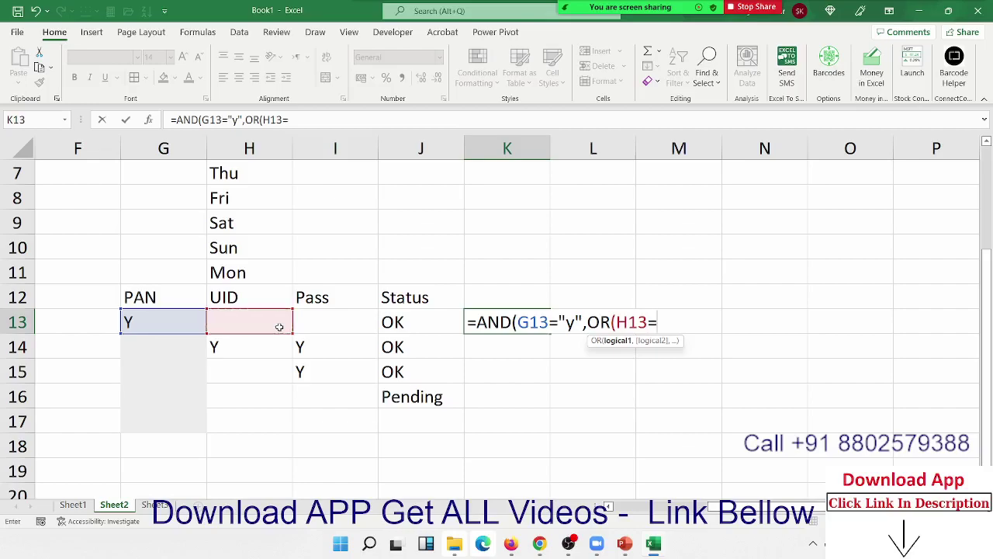
pyautogui.write('"y"')
pyautogui.write(',')
pyautogui.click(317, 325)
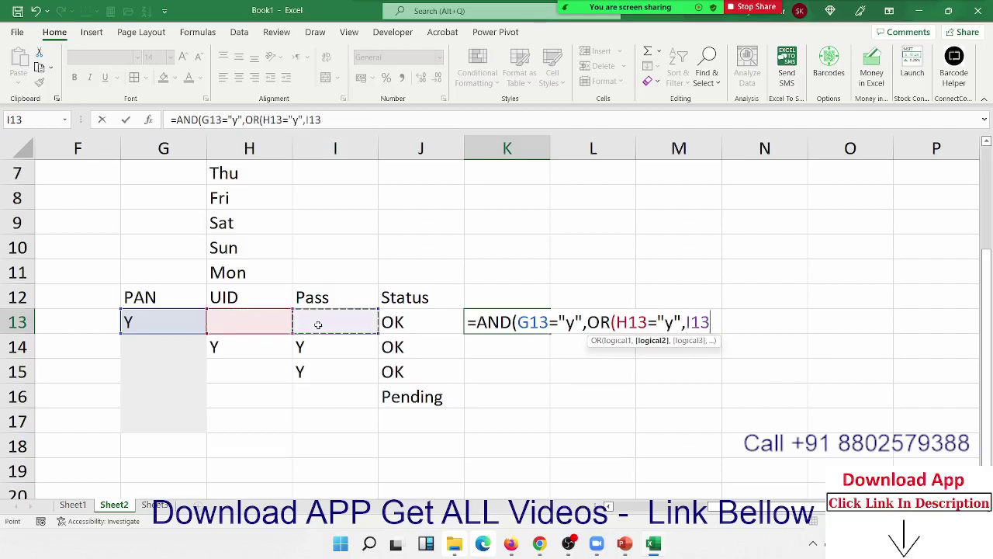
pyautogui.write('="y')
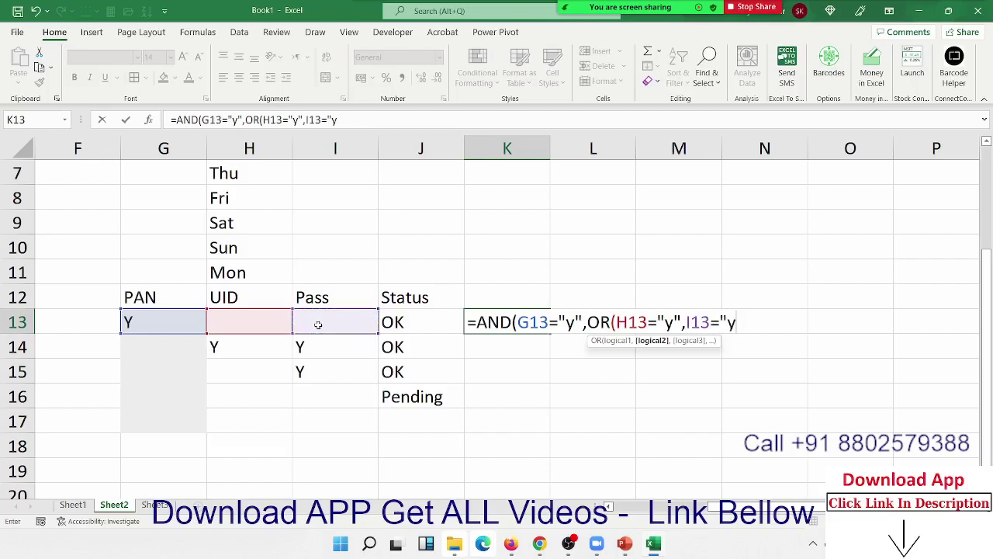
pyautogui.write('")')
pyautogui.press('Return')
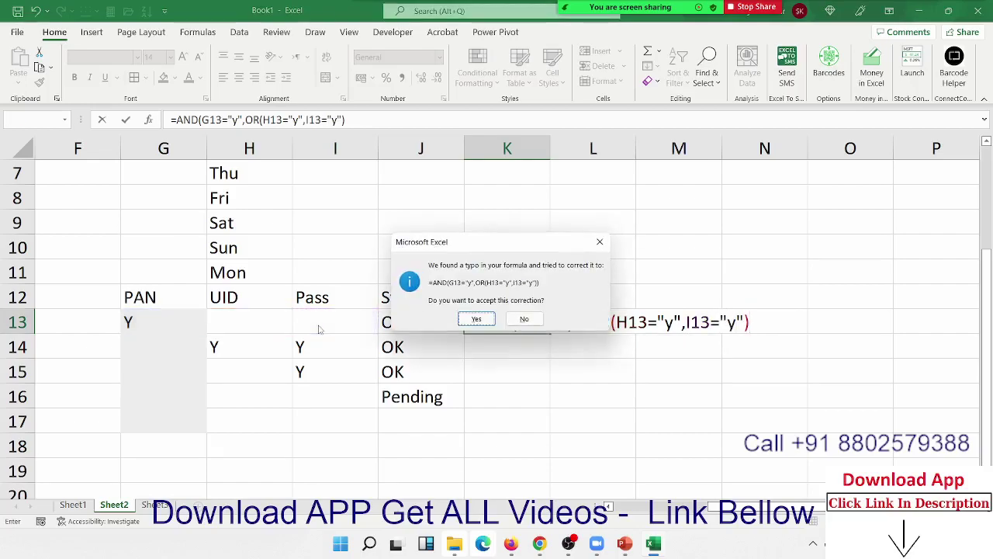
pyautogui.press('Return')
# Fill the K13 formula down through K16 with Ctrl+D.
pyautogui.press('Up')
pyautogui.press('Left')
pyautogui.press('Down')
pyautogui.press('Down')
pyautogui.press('Down')
pyautogui.press('Right')
pyautogui.hotkey('shift', 'Up')
pyautogui.hotkey('shift', 'Up')
pyautogui.hotkey('shift', 'Up')
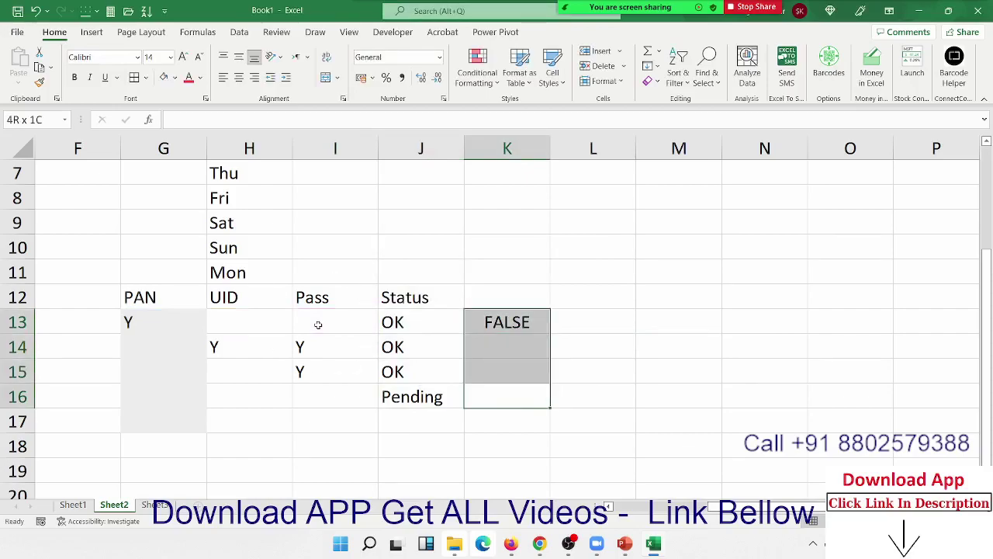
pyautogui.hotkey('ctrl', 'd')
# Enter Y as the PAN value in G14.
pyautogui.press('Left')
pyautogui.press('Left')
pyautogui.press('Left')
pyautogui.press('Left')
pyautogui.press('Up')
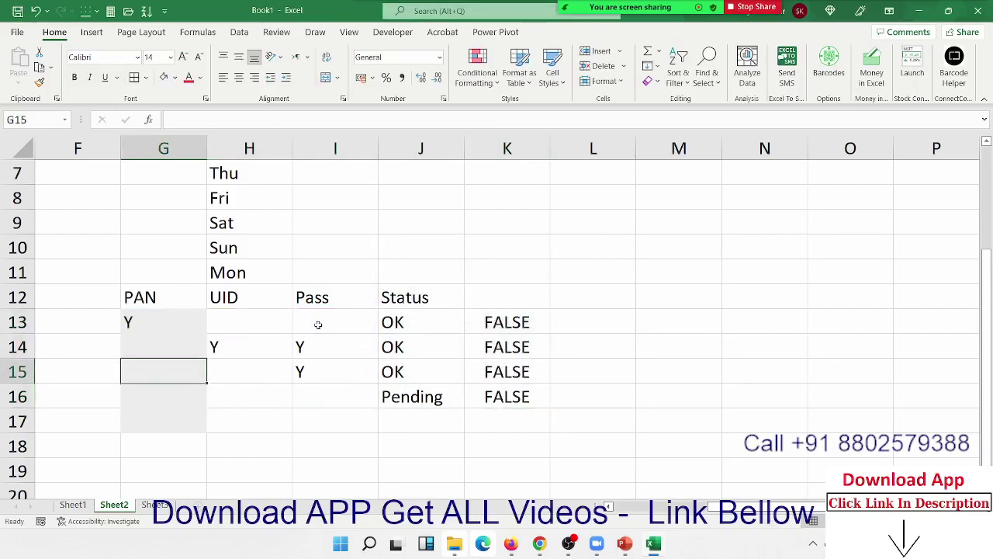
pyautogui.press('Up')
pyautogui.write('Y')
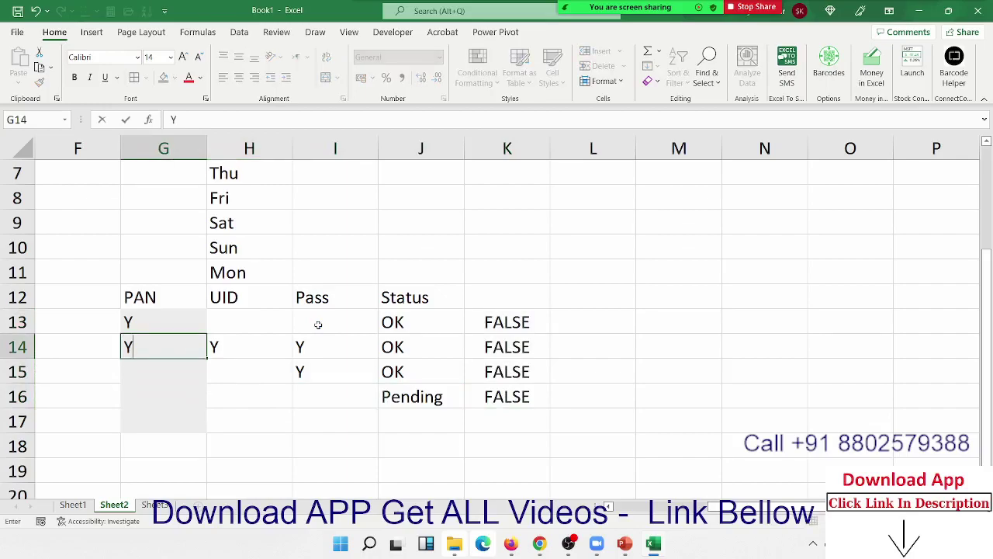
pyautogui.press('Right')
pyautogui.press('Right')
pyautogui.press('Right')
pyautogui.press('Right')
pyautogui.press('Right')
pyautogui.press('Up')
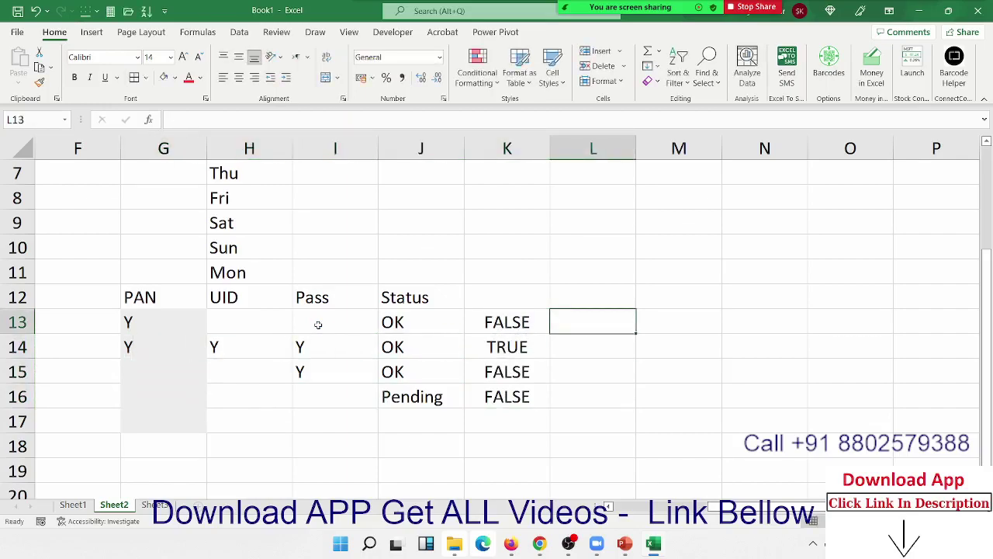
# Enter =IF(G13="y",IF(H13="y","OK",IF(I13="y","OK","Pending"))) in L13.
pyautogui.write('=if')
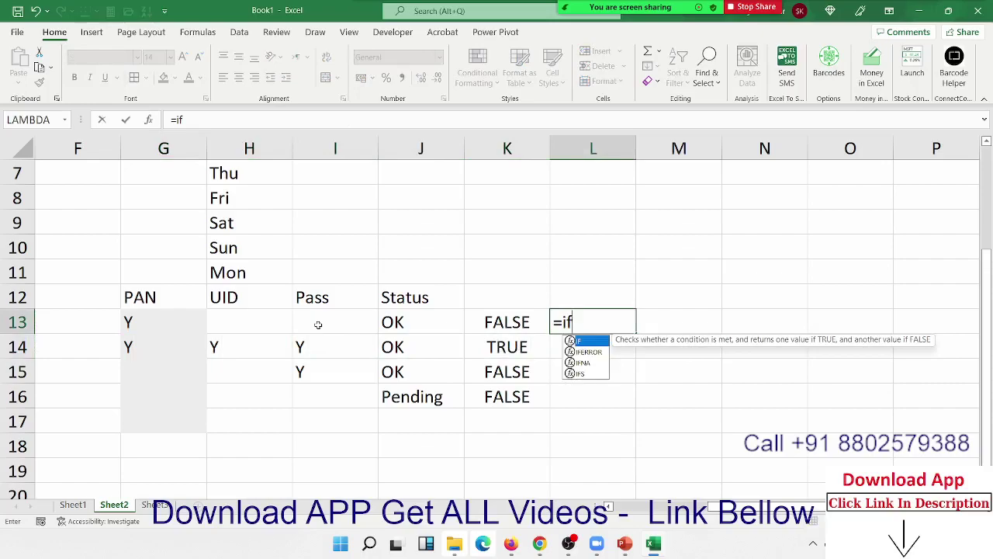
pyautogui.press('Tab')
pyautogui.click(141, 328)
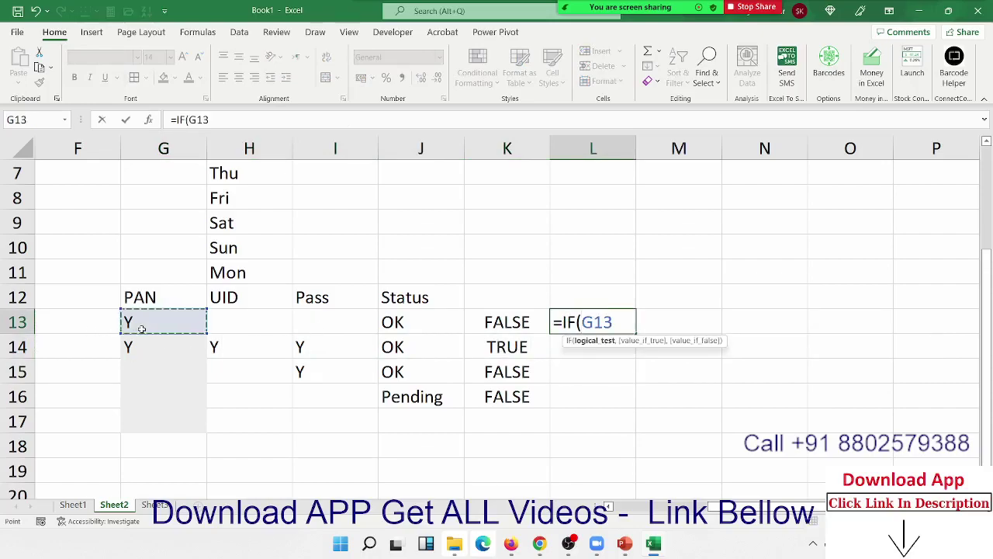
pyautogui.write('="y')
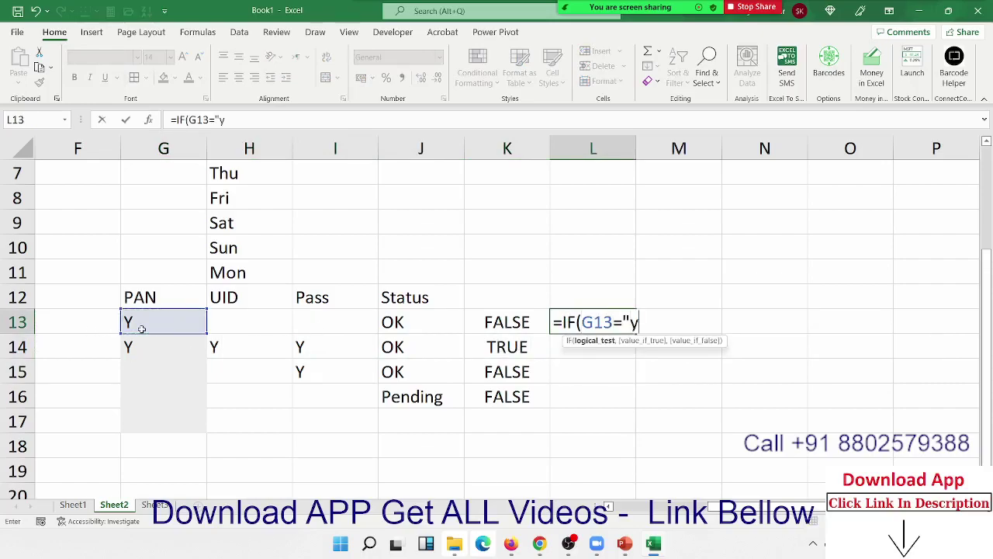
pyautogui.write('",')
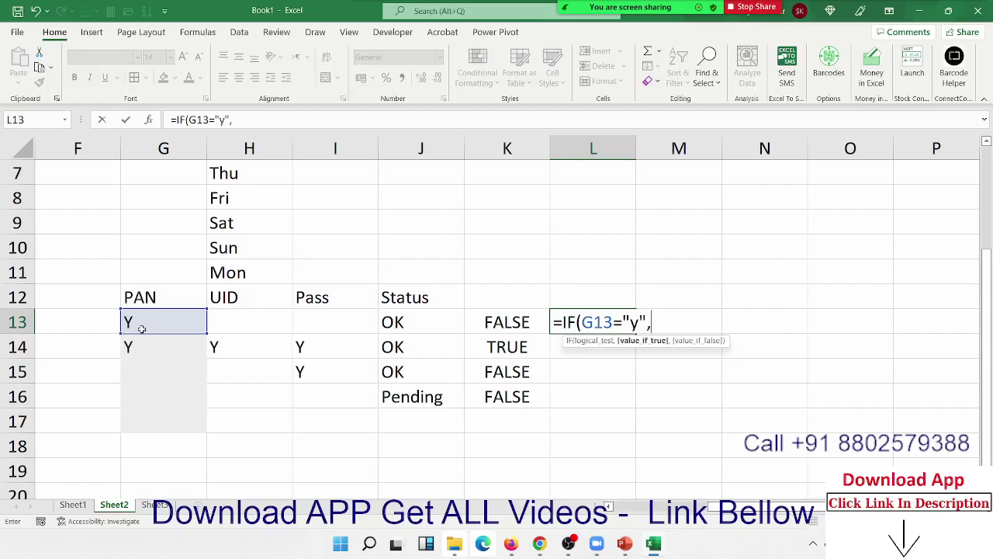
pyautogui.write('"O')
pyautogui.press('BackSpace')
pyautogui.press('BackSpace')
pyautogui.write('IF(')
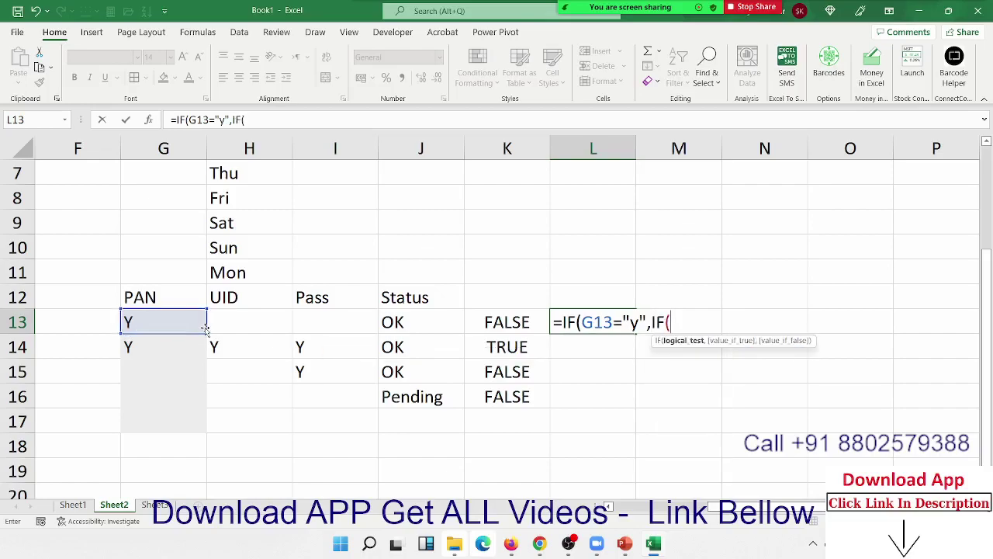
pyautogui.click(220, 321)
pyautogui.write('=')
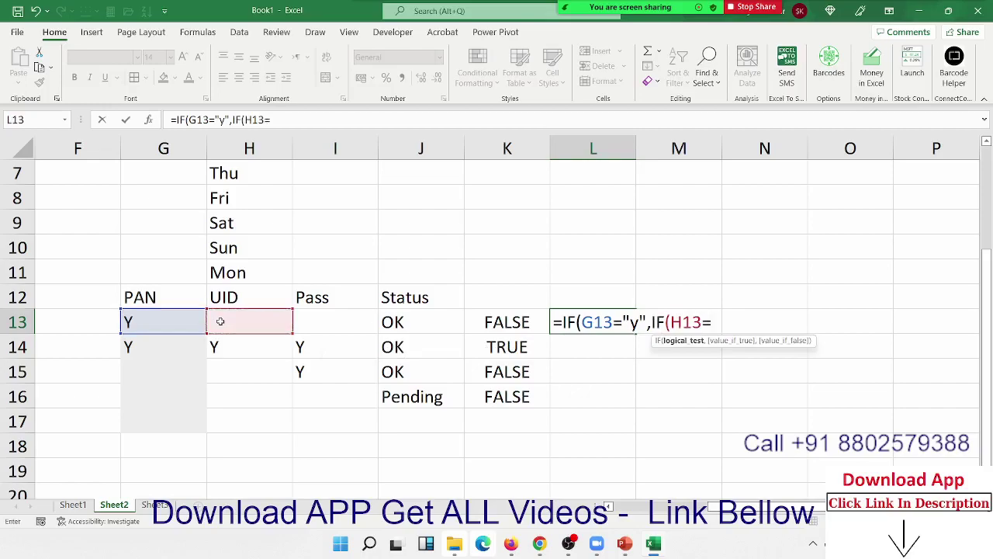
pyautogui.write('"y"')
pyautogui.write(',"OK')
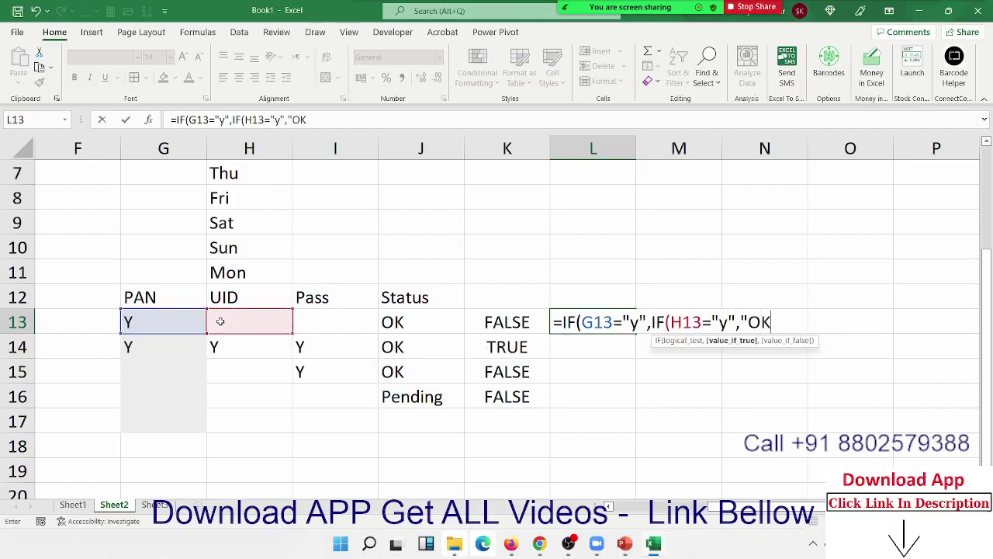
pyautogui.write('"')
pyautogui.write(',i')
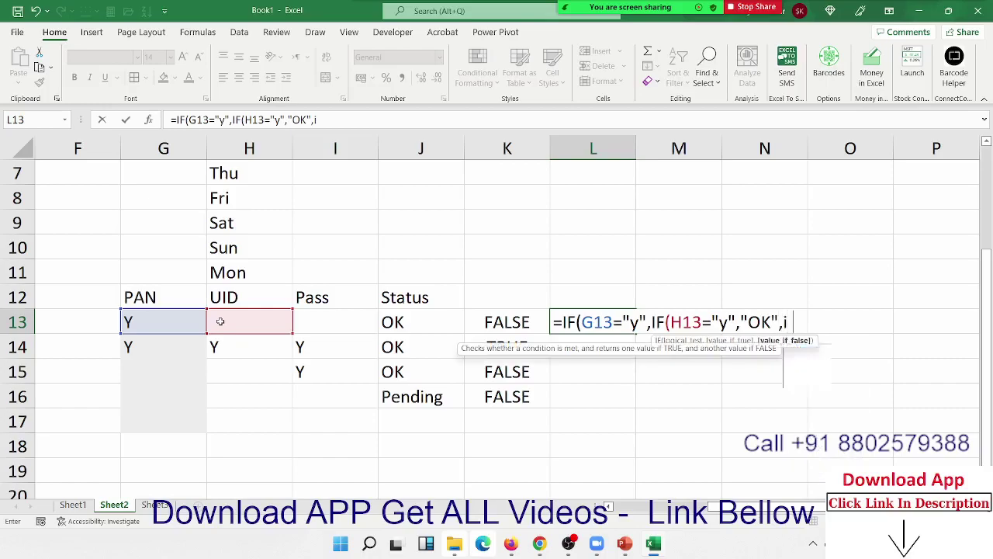
pyautogui.write('f')
pyautogui.press('Tab')
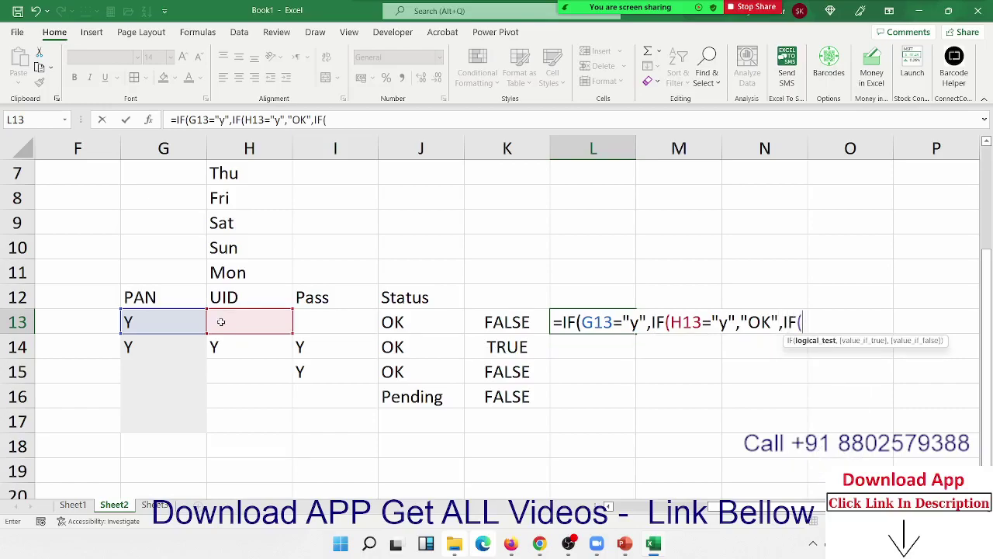
pyautogui.click(335, 328)
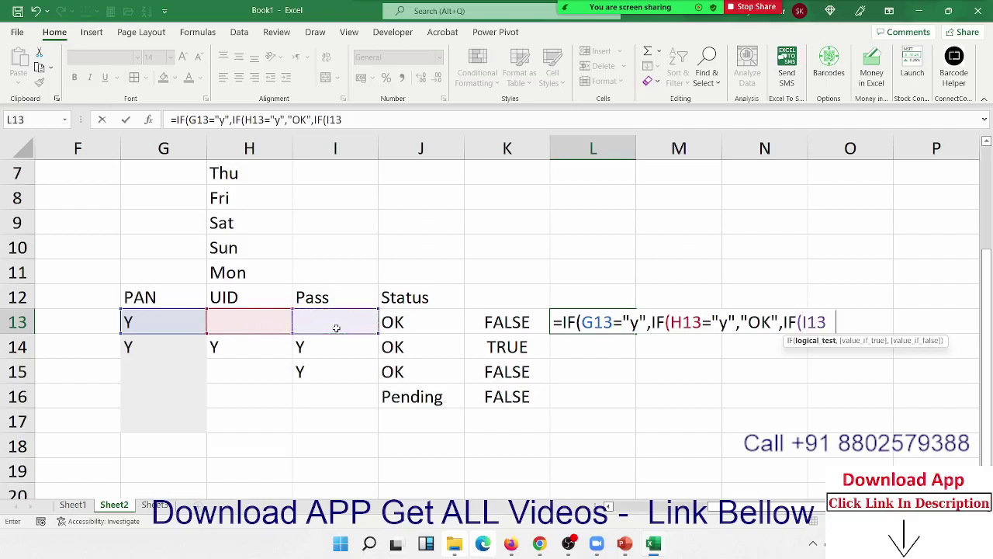
pyautogui.write('="y"')
pyautogui.write(',"OK"')
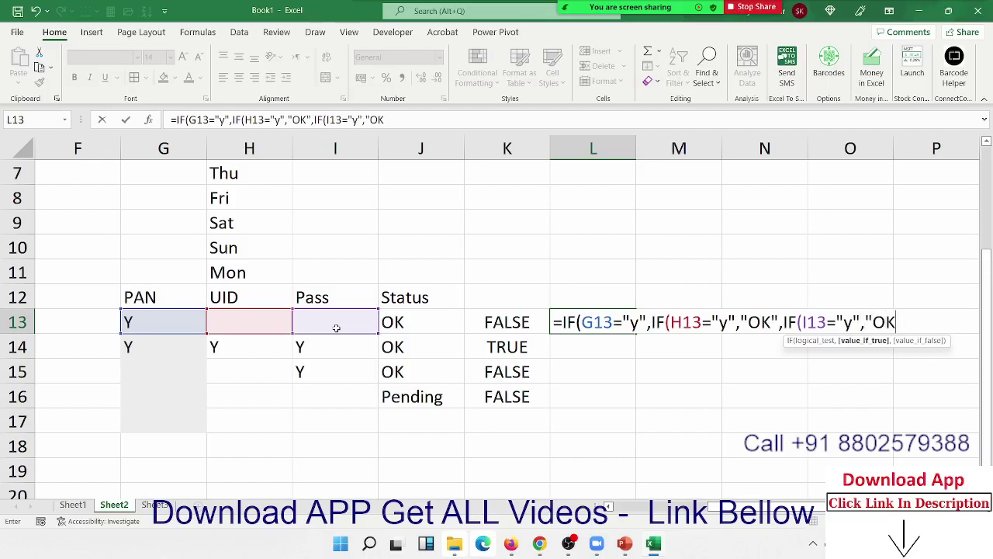
pyautogui.write(',')
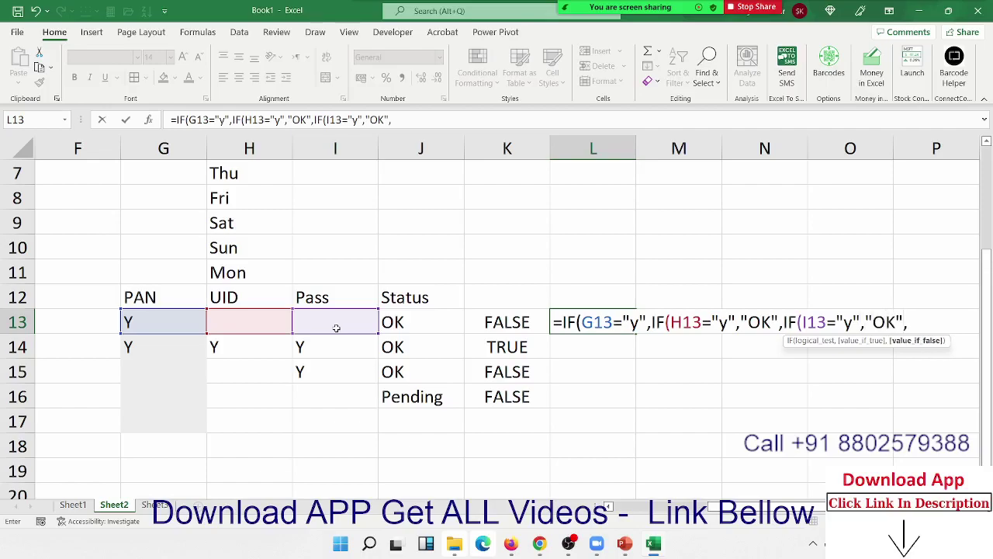
pyautogui.write('"Pe')
pyautogui.write('nd')
pyautogui.write('ing"')
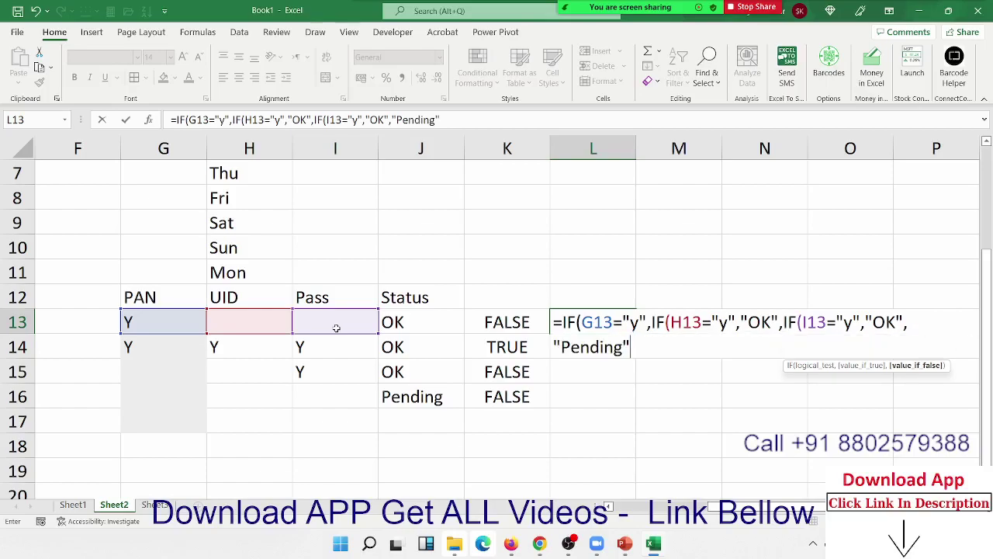
pyautogui.write(')')
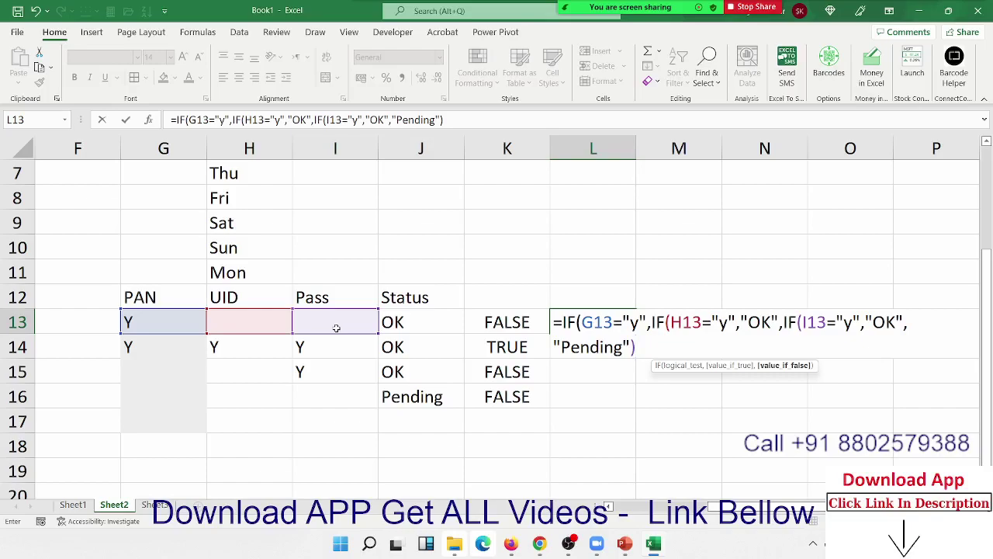
pyautogui.press('Return')
pyautogui.press('Return')
# Reopen the L13 formula and pen-mark its G13, UID/Pass and Pending parts.
pyautogui.press('Up')
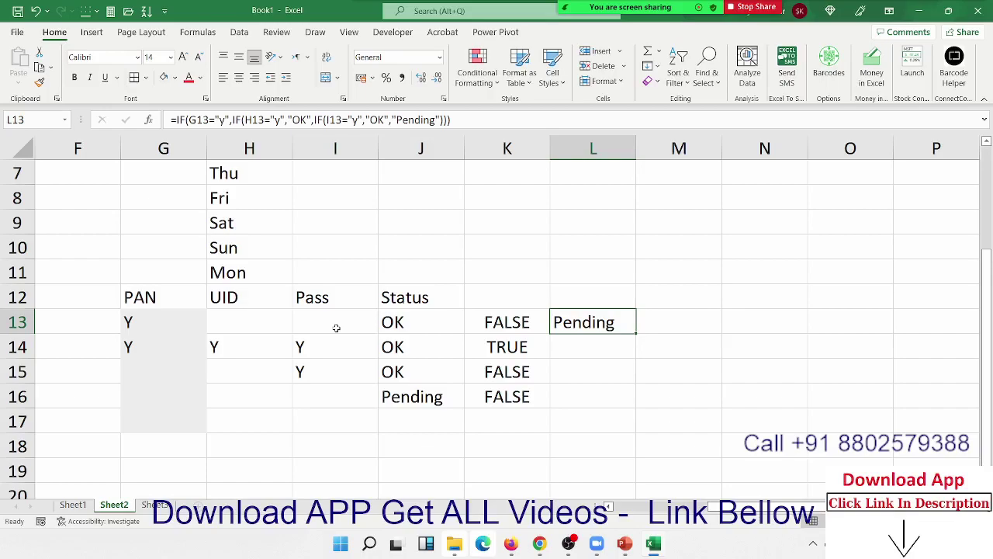
pyautogui.press('F2')
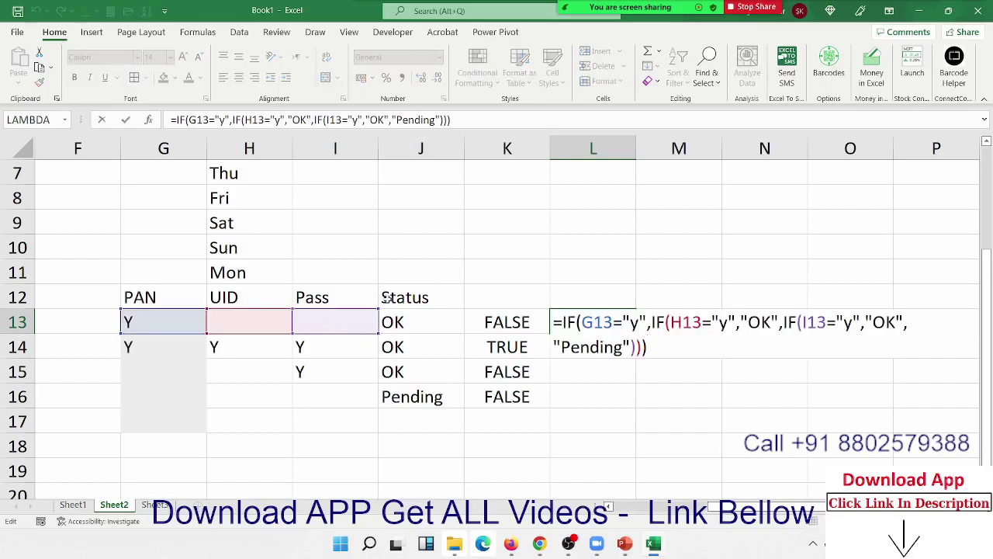
pyautogui.moveTo(630, 8)
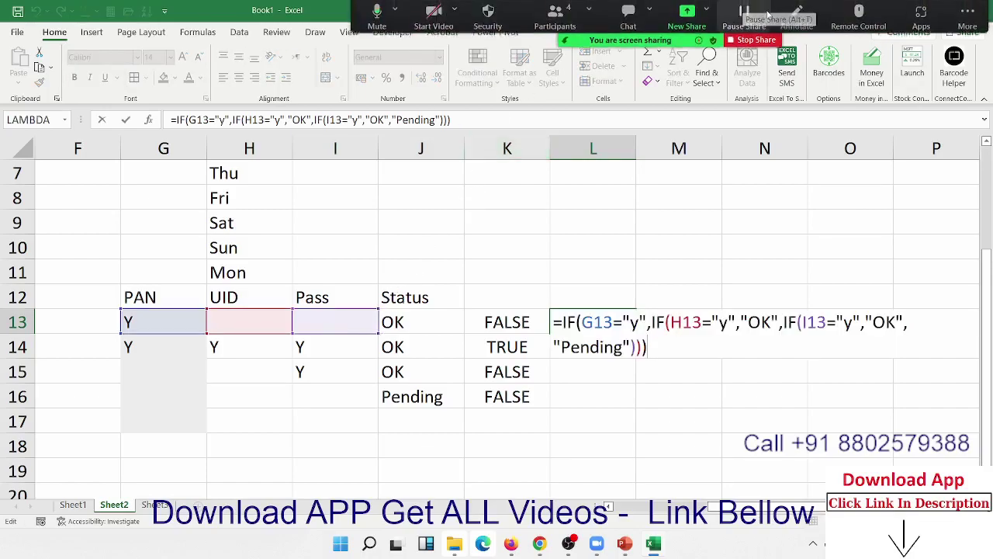
pyautogui.click(796, 18)
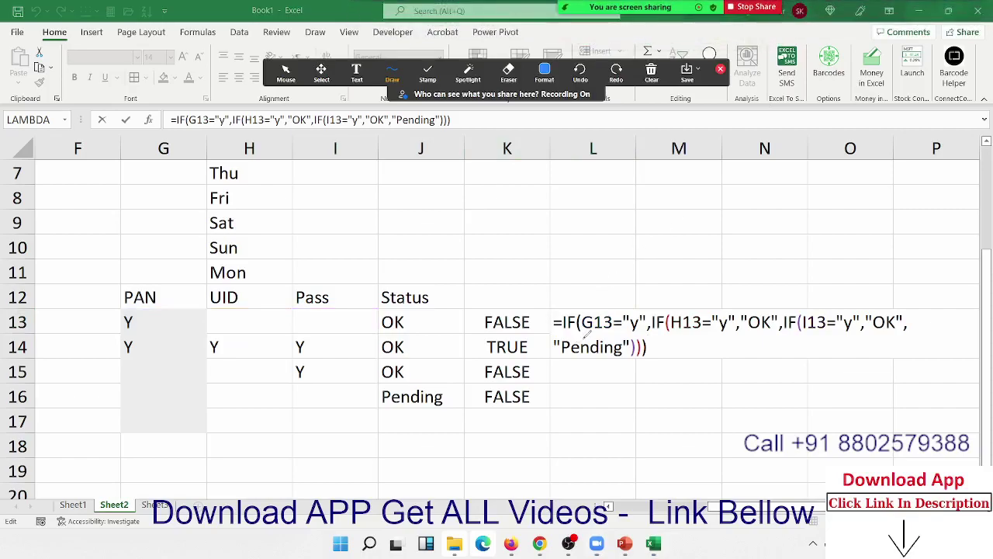
pyautogui.moveTo(579, 338); pyautogui.dragTo(649, 327)
pyautogui.moveTo(665, 329); pyautogui.dragTo(908, 334)
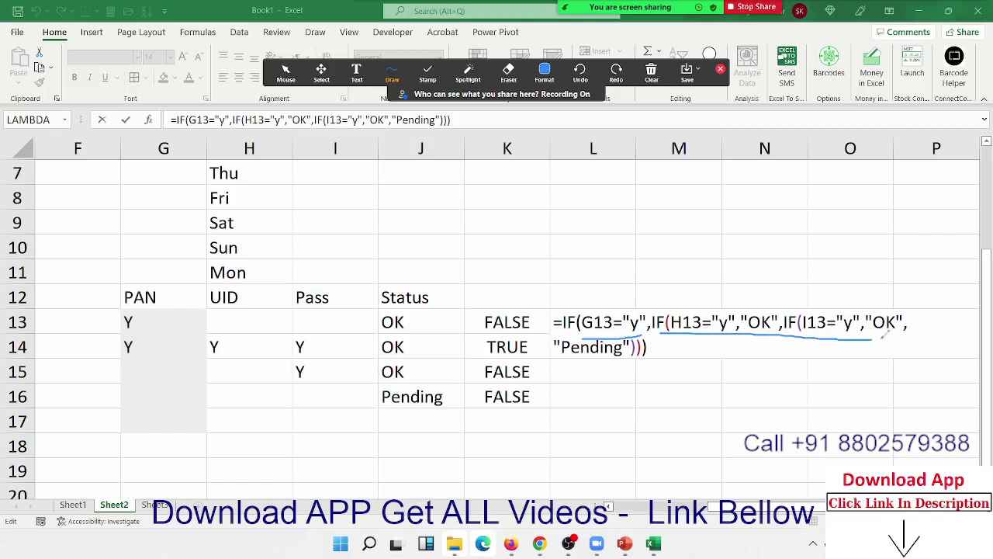
pyautogui.moveTo(579, 365); pyautogui.dragTo(619, 364)
pyautogui.moveTo(817, 334); pyautogui.dragTo(853, 318)
pyautogui.moveTo(598, 300); pyautogui.dragTo(664, 269)
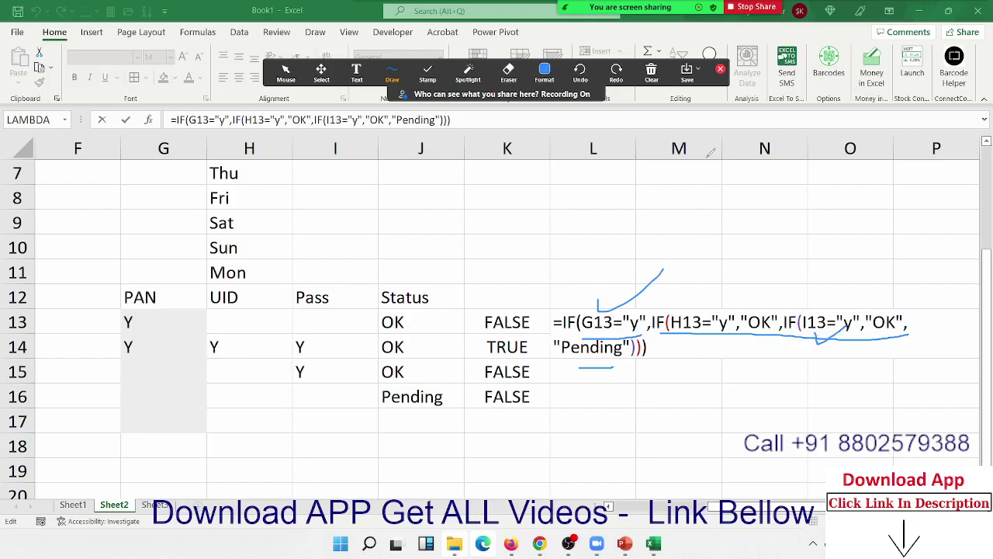
pyautogui.click(720, 69)
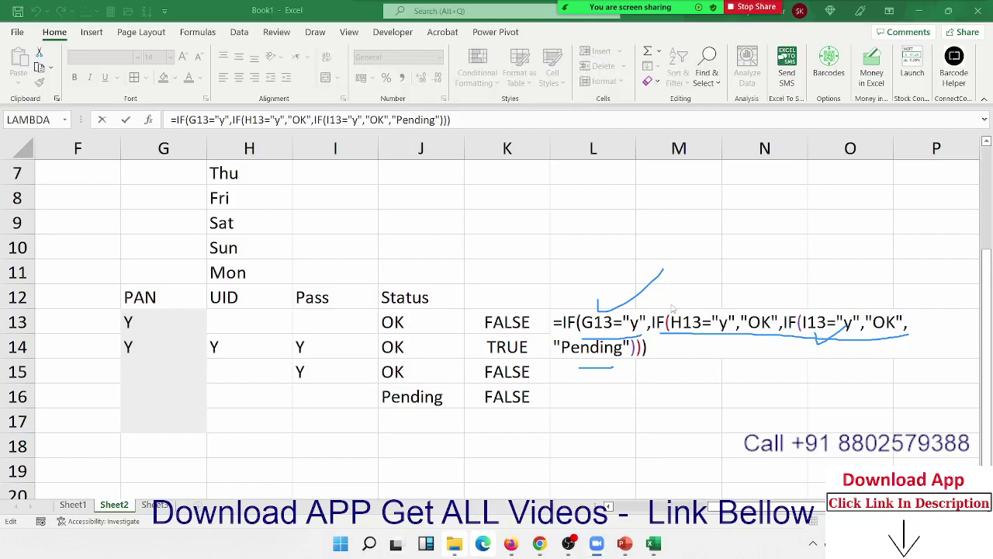
# Add "Pending" as the outer IF's false value in L13 and fill it down to L18.
pyautogui.doubleClick(641, 347)
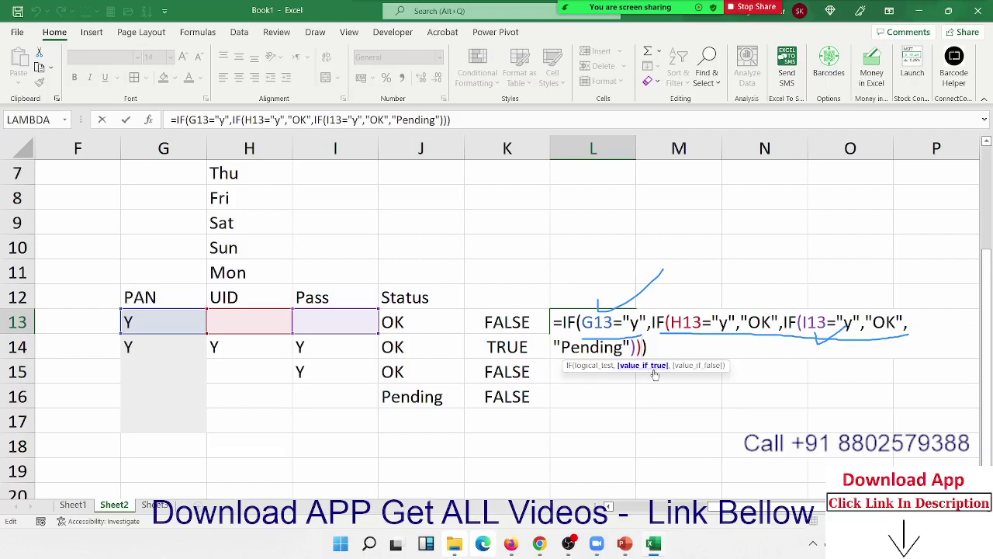
pyautogui.write(',')
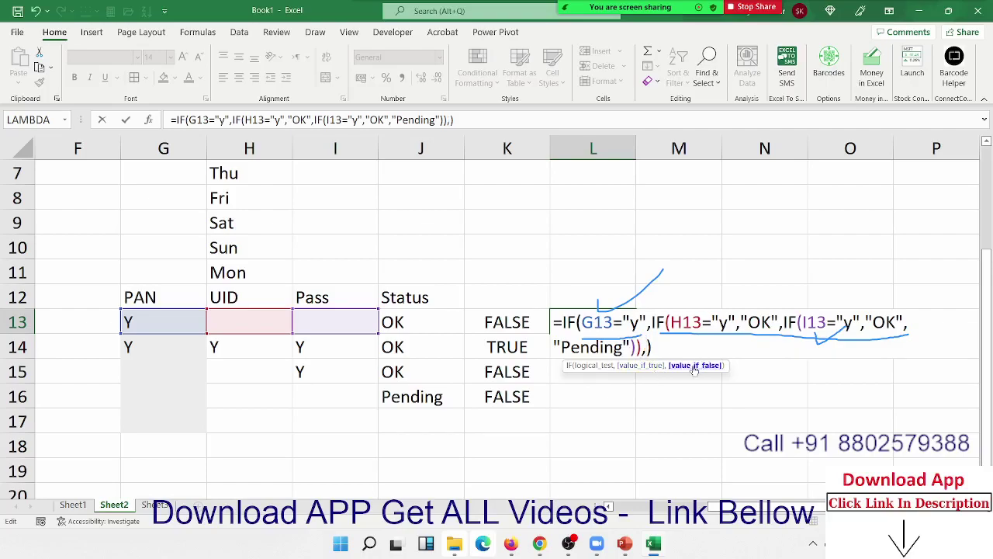
pyautogui.write('"P')
pyautogui.write('en')
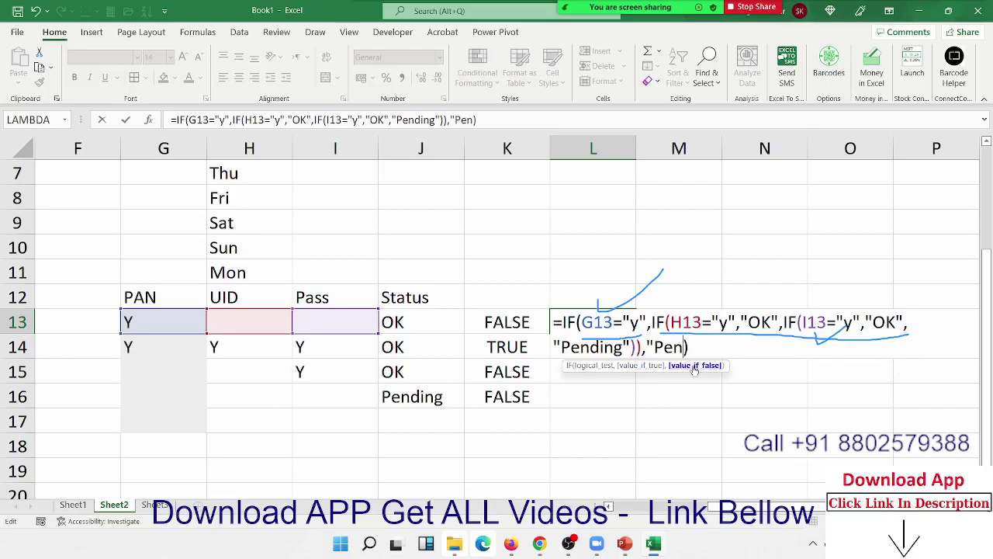
pyautogui.write('ding"')
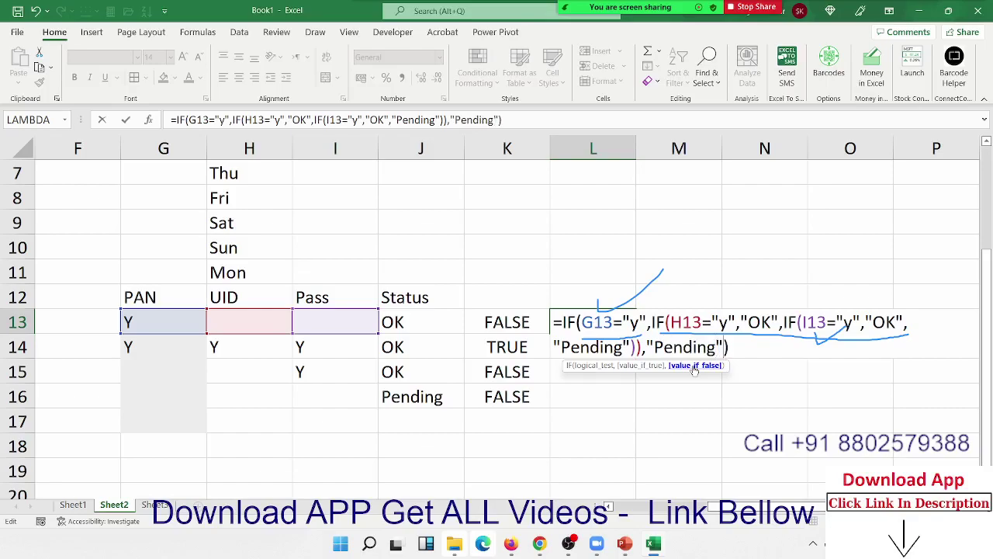
pyautogui.press('Return')
pyautogui.press('Up')
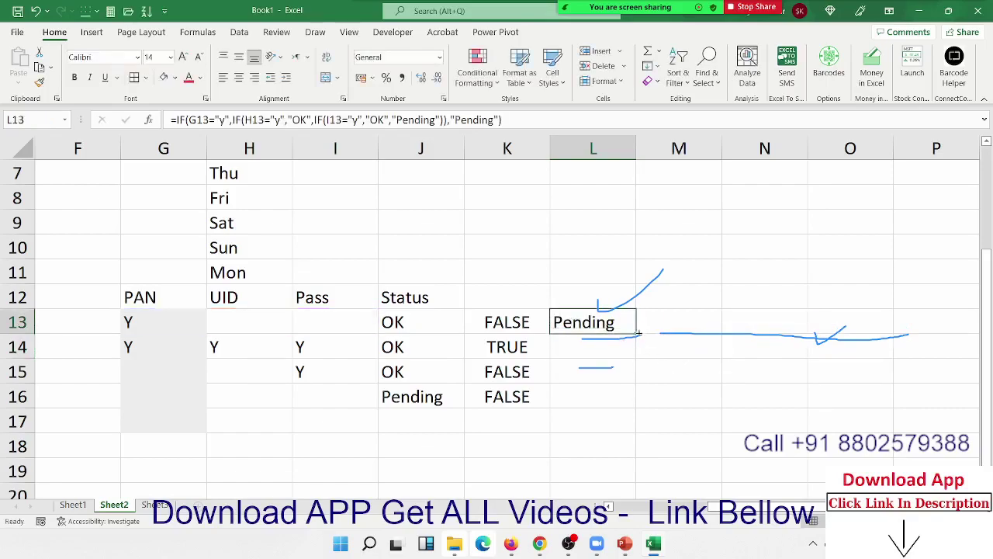
pyautogui.moveTo(641, 332); pyautogui.dragTo(638, 457)
pyautogui.click(578, 400)
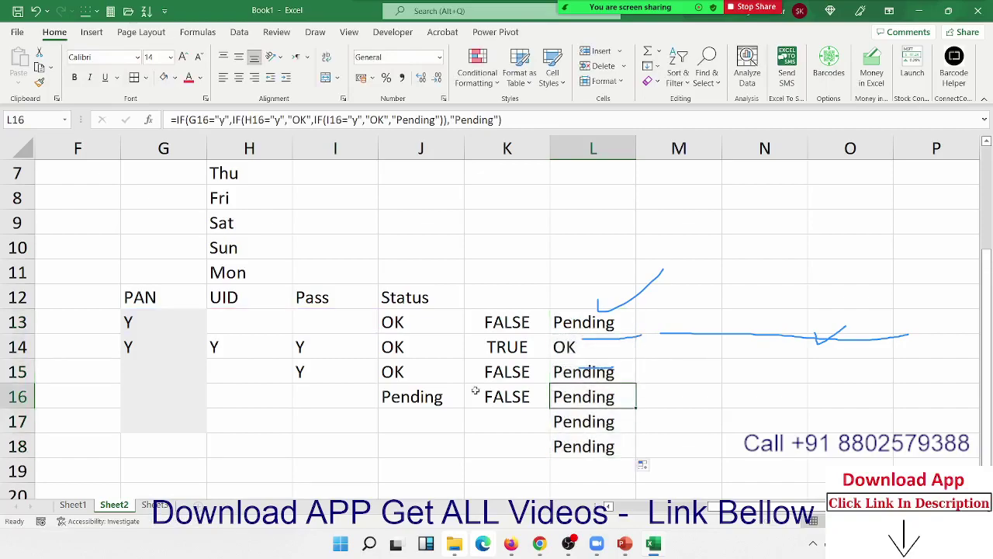
# Return toward the Sales data and close Zoom's participants list.
pyautogui.scroll(2, 215, 304)
pyautogui.scroll(-13, 451, 339)
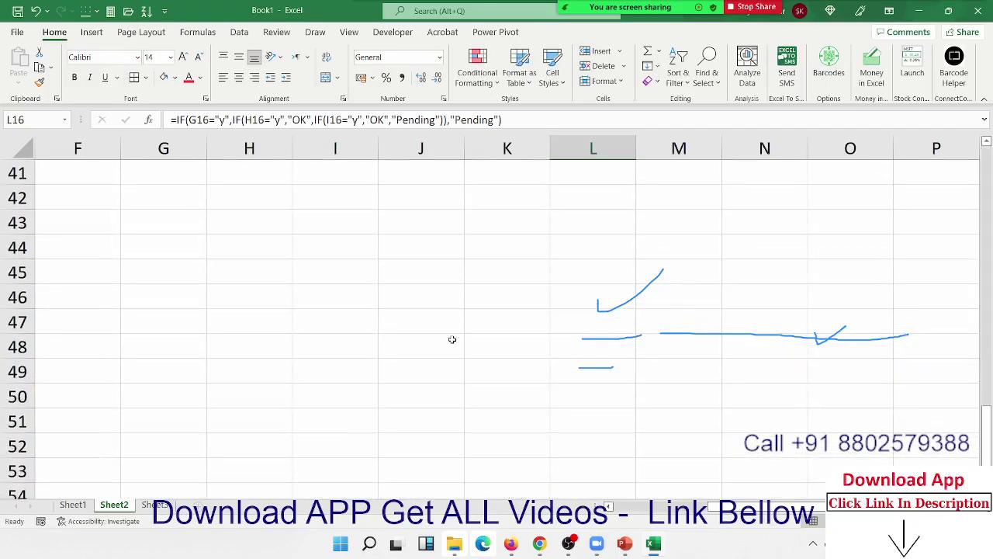
pyautogui.scroll(12, 452, 339)
pyautogui.scroll(1, 452, 339)
pyautogui.click(416, 246)
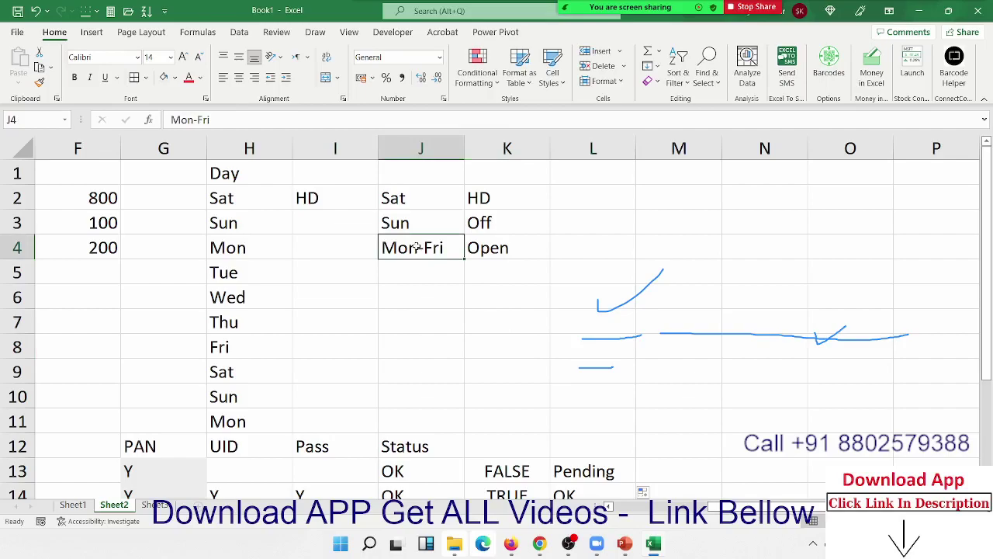
pyautogui.press('Down')
pyautogui.press('Left')
pyautogui.press('Left')
pyautogui.press('Left')
pyautogui.press('Left')
pyautogui.press('Left')
pyautogui.press('Left')
pyautogui.press('Left')
pyautogui.press('Left')
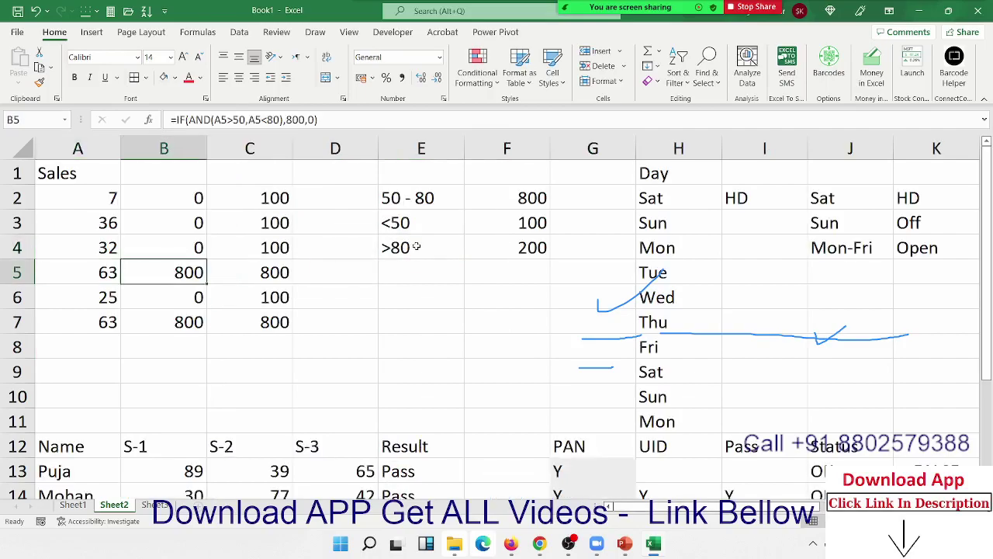
pyautogui.press('Right')
pyautogui.press('Right')
pyautogui.press('Right')
pyautogui.press('Right')
pyautogui.press('Right')
pyautogui.press('Right')
pyautogui.press('Left')
pyautogui.press('Left')
pyautogui.press('Left')
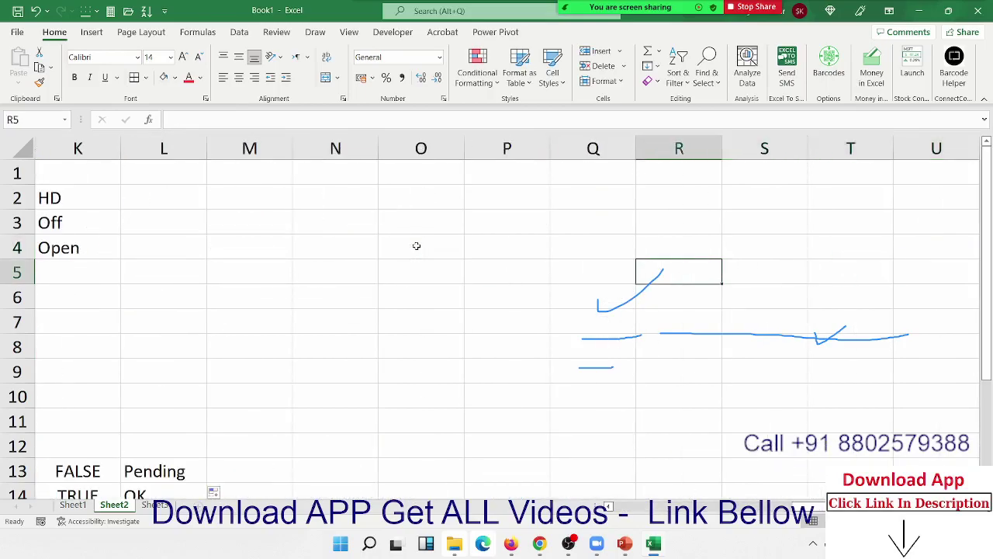
pyautogui.moveTo(728, 16)
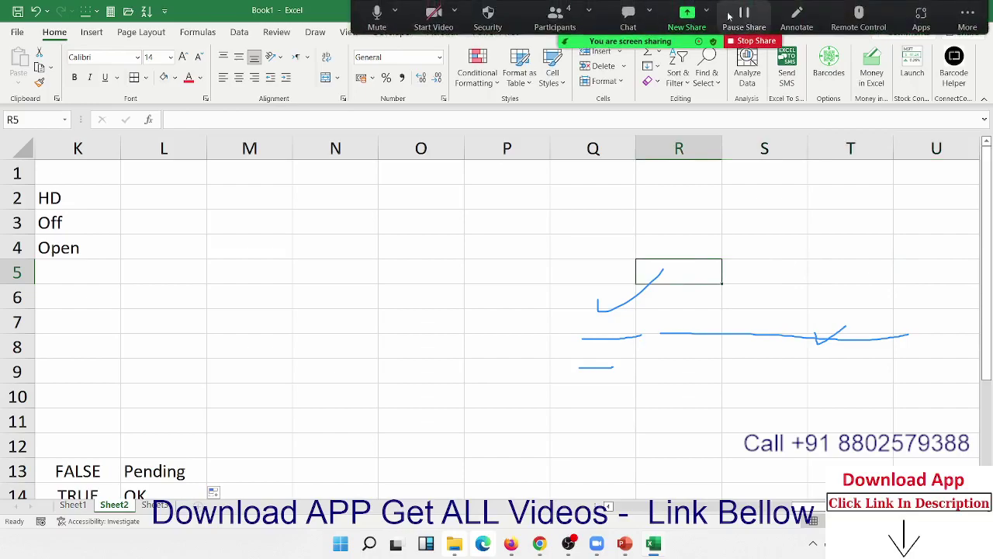
pyautogui.click(555, 16)
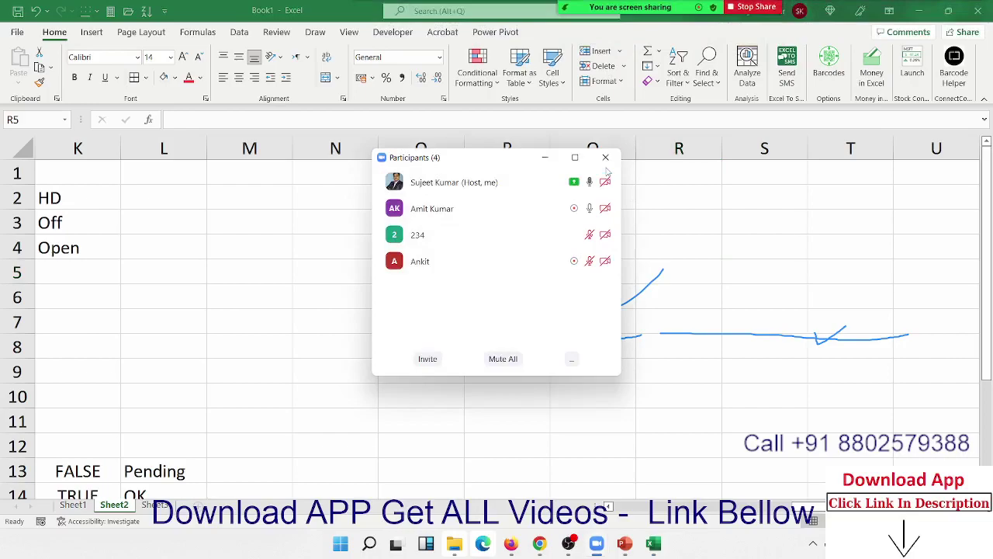
pyautogui.click(606, 156)
# Clear all ink drawings from the sheet using Zoom's Annotate Clear All Drawings.
pyautogui.moveTo(727, 6)
pyautogui.click(795, 14)
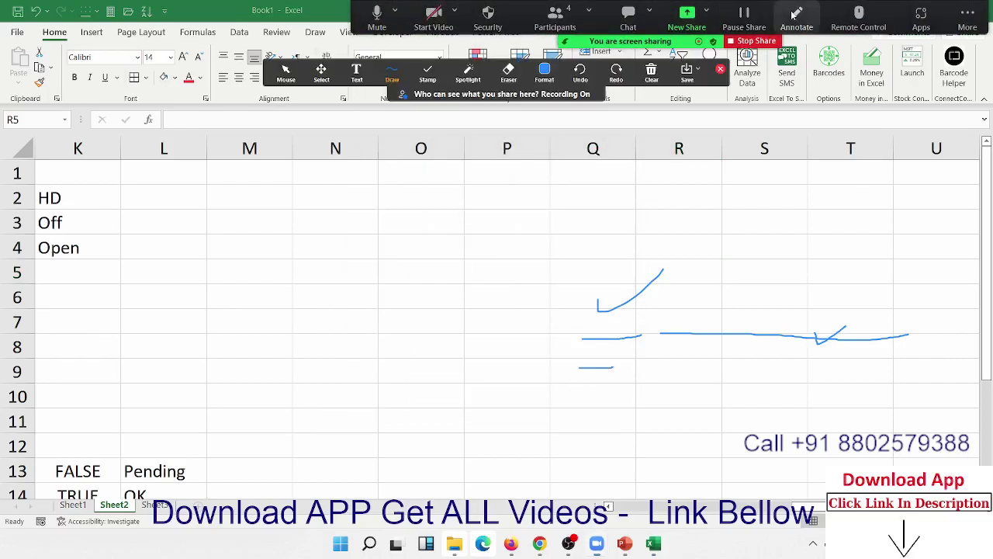
pyautogui.click(652, 73)
pyautogui.click(654, 115)
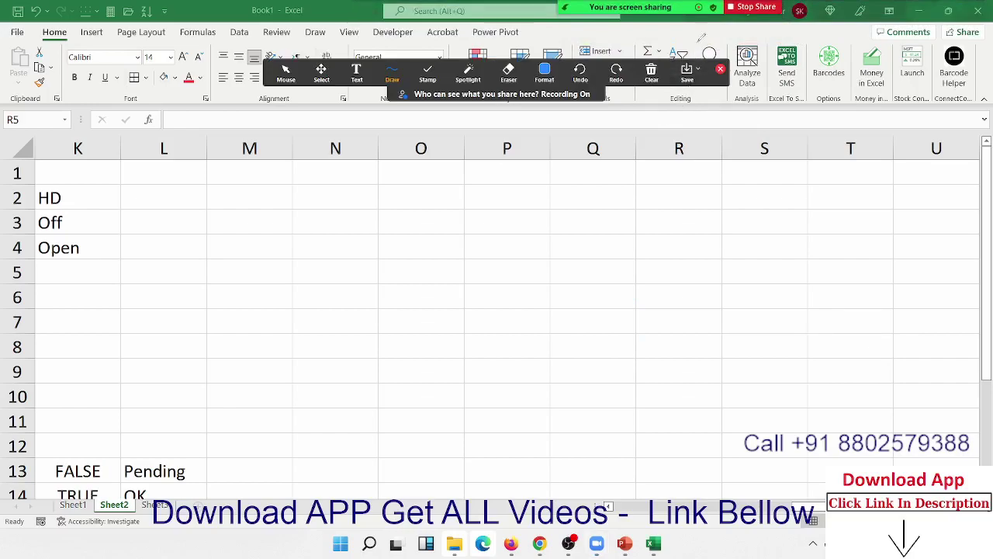
pyautogui.click(721, 70)
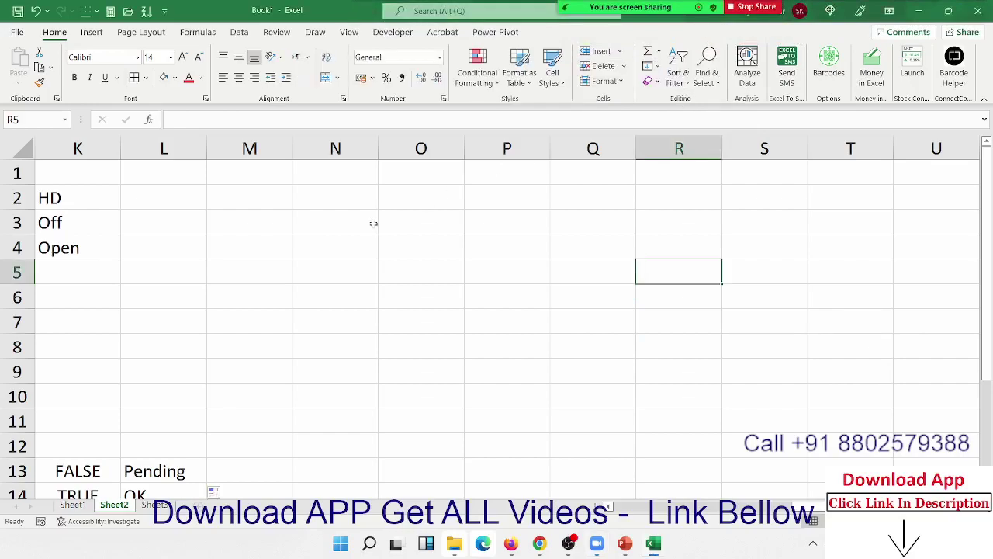
# Select and copy the Sales heading with its six values in column A.
pyautogui.press('Left')
pyautogui.press('Left')
pyautogui.press('Left')
pyautogui.press('Left')
pyautogui.press('Left')
pyautogui.press('Left')
pyautogui.press('Left')
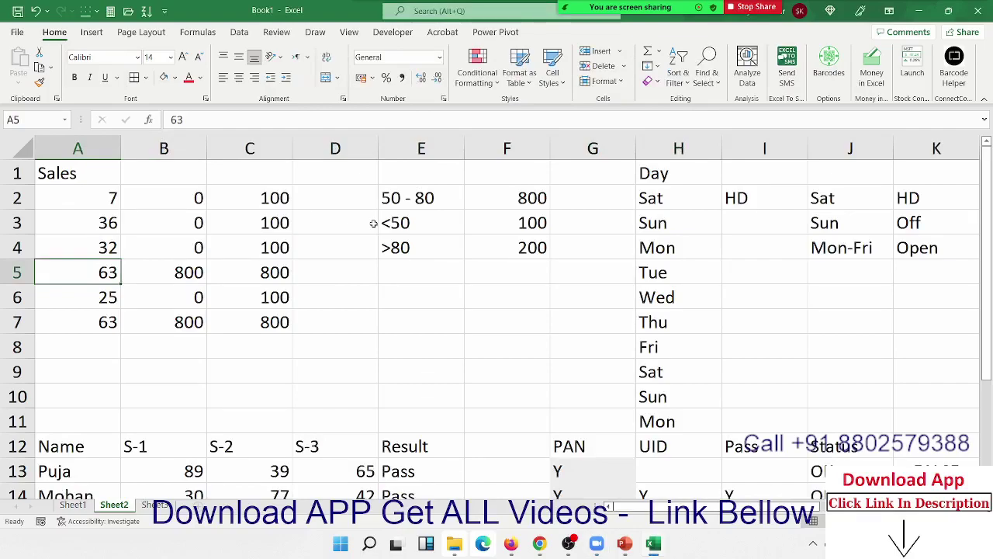
pyautogui.press('Up')
pyautogui.press('Up')
pyautogui.press('Up')
pyautogui.press('Up')
pyautogui.hotkey('ctrl', 'shift', 'Down')
pyautogui.hotkey('ctrl', 'c')
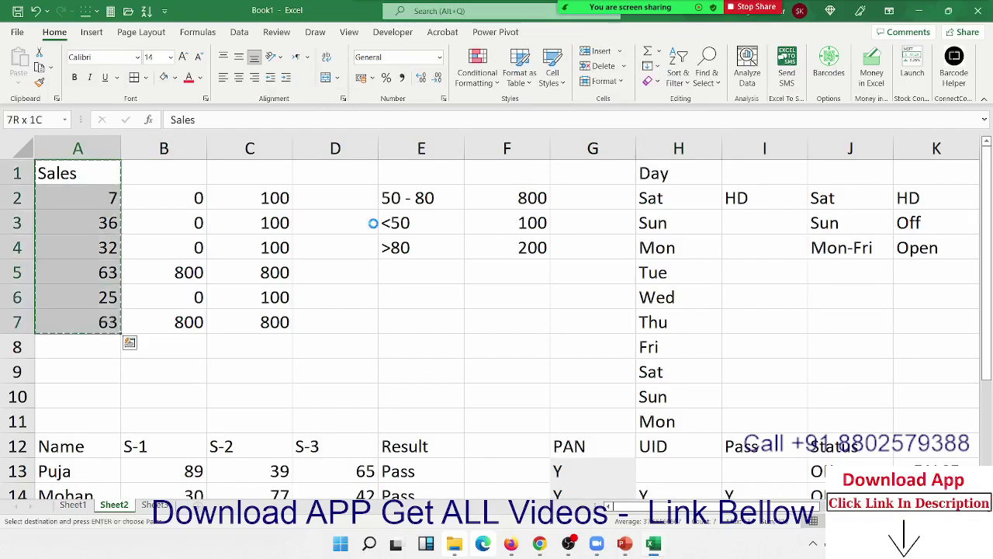
pyautogui.press('Right')
pyautogui.press('Right')
pyautogui.press('Right')
pyautogui.press('Right')
pyautogui.press('Right')
pyautogui.press('Right')
pyautogui.press('Right')
pyautogui.press('Right')
pyautogui.press('Right')
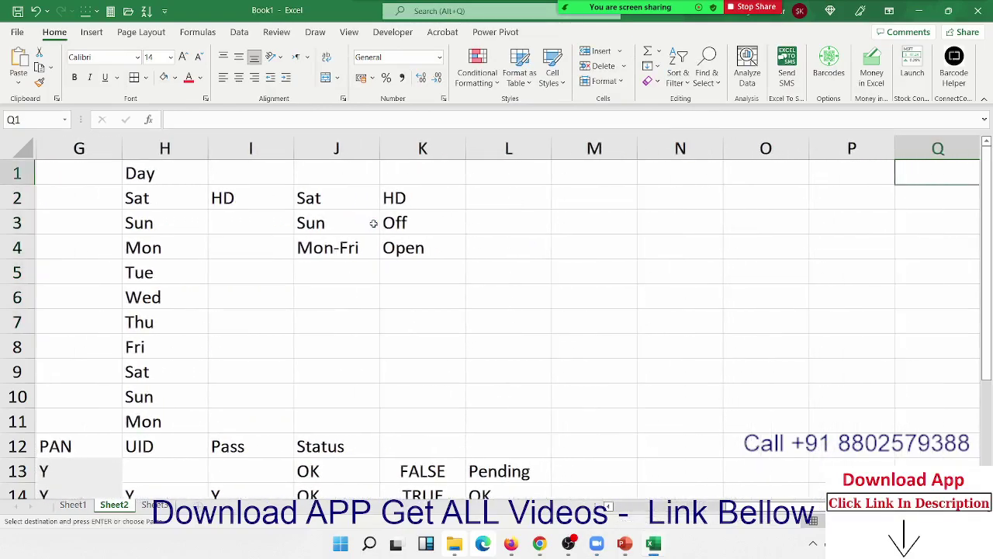
pyautogui.press('Right')
pyautogui.press('Right')
pyautogui.press('Left')
pyautogui.press('Left')
pyautogui.press('Left')
pyautogui.press('Left')
pyautogui.press('Left')
pyautogui.press('Escape')
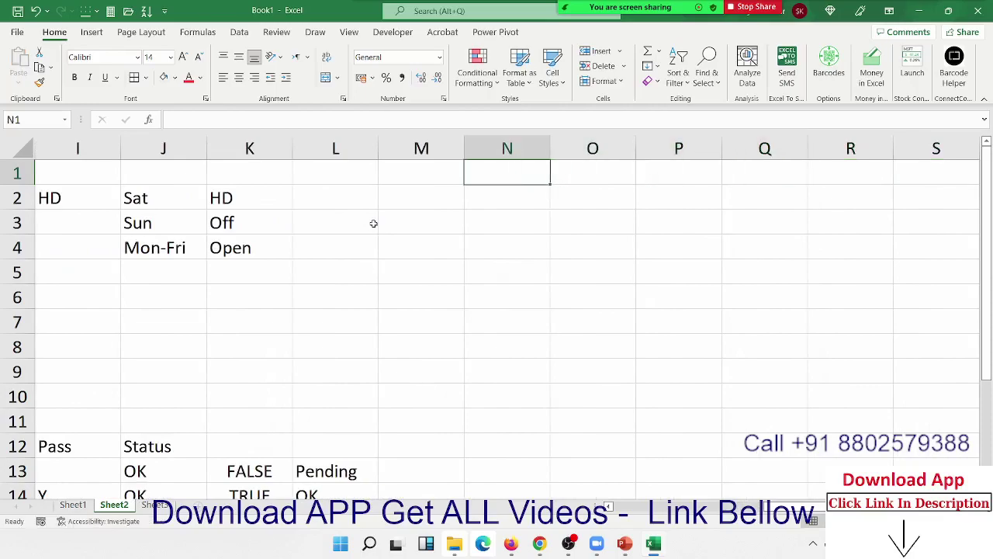
pyautogui.press('Left')
pyautogui.press('Left')
pyautogui.press('Left')
pyautogui.press('Left')
pyautogui.press('Left')
pyautogui.press('Left')
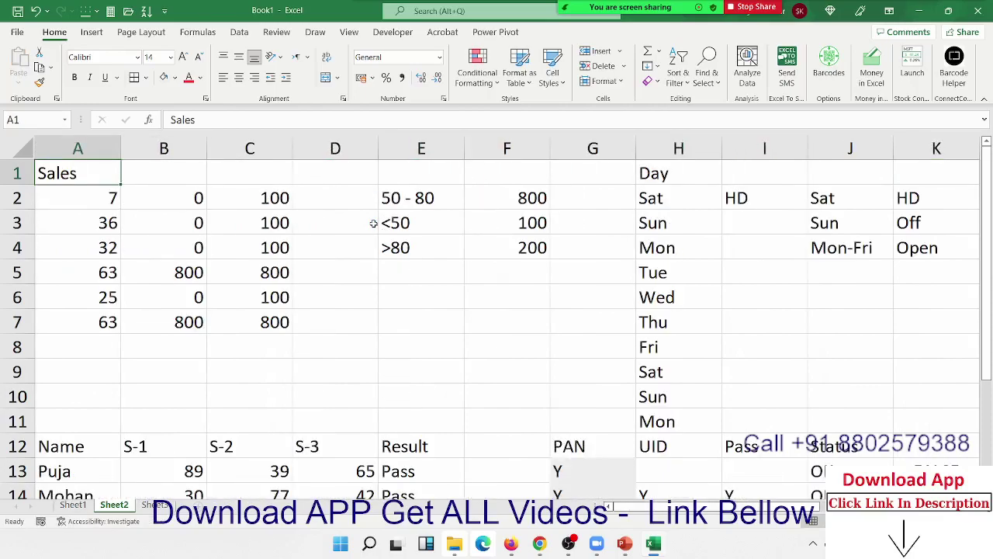
# Copy the Sales column again and paste it into O1:O7.
pyautogui.hotkey('shift', 'Down')
pyautogui.hotkey('shift', 'Down')
pyautogui.hotkey('shift', 'Down')
pyautogui.hotkey('ctrl', 'c')
pyautogui.press('Right')
pyautogui.press('Right')
pyautogui.press('Right')
pyautogui.press('Right')
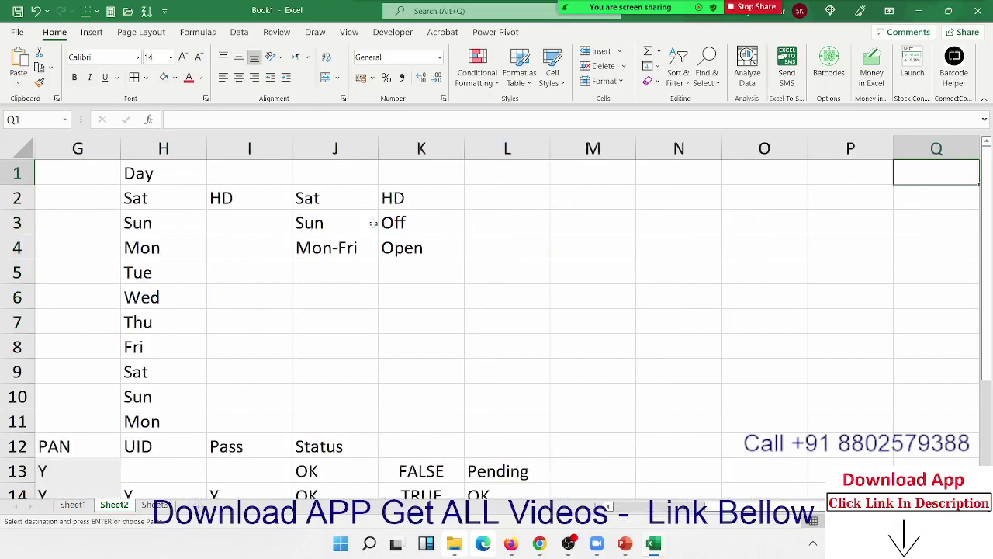
pyautogui.press('Right')
pyautogui.press('Right')
pyautogui.press('Right')
pyautogui.press('Left')
pyautogui.press('Left')
pyautogui.press('Left')
pyautogui.press('Left')
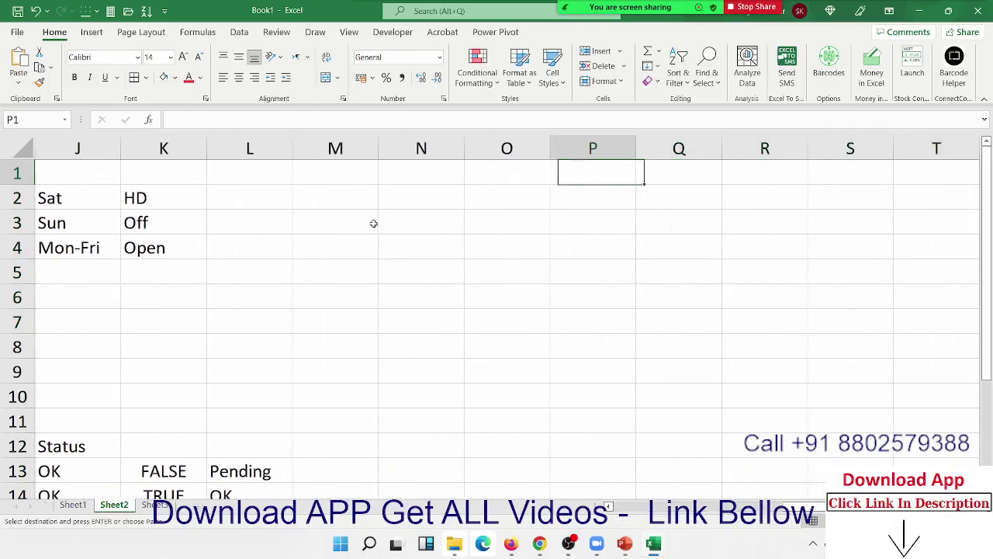
pyautogui.press('Left')
pyautogui.press('Return')
pyautogui.press('Right')
pyautogui.press('Right')
pyautogui.press('Right')
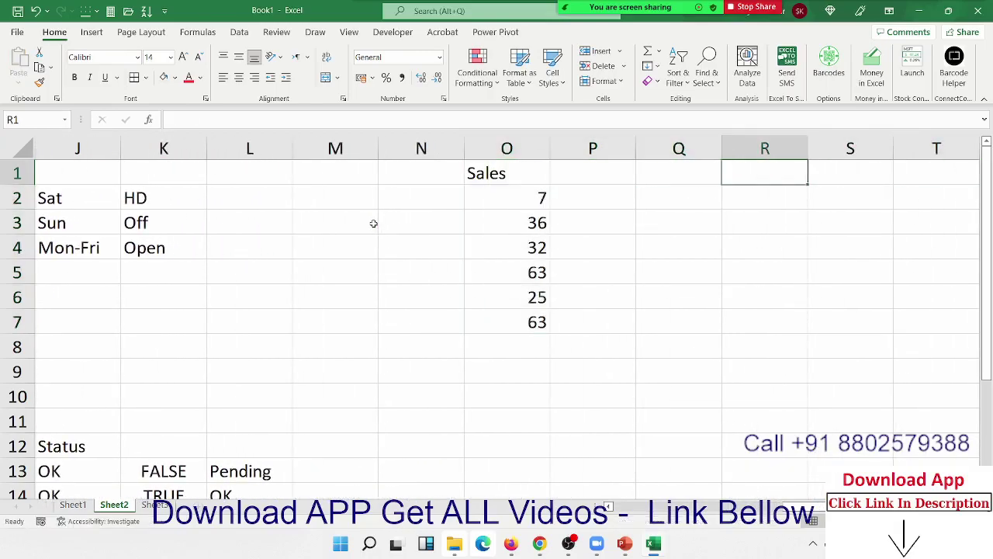
# Enter the ranges 0-40, 41-80 and 81-100 in R2:R4.
pyautogui.press('Down')
pyautogui.write('4')
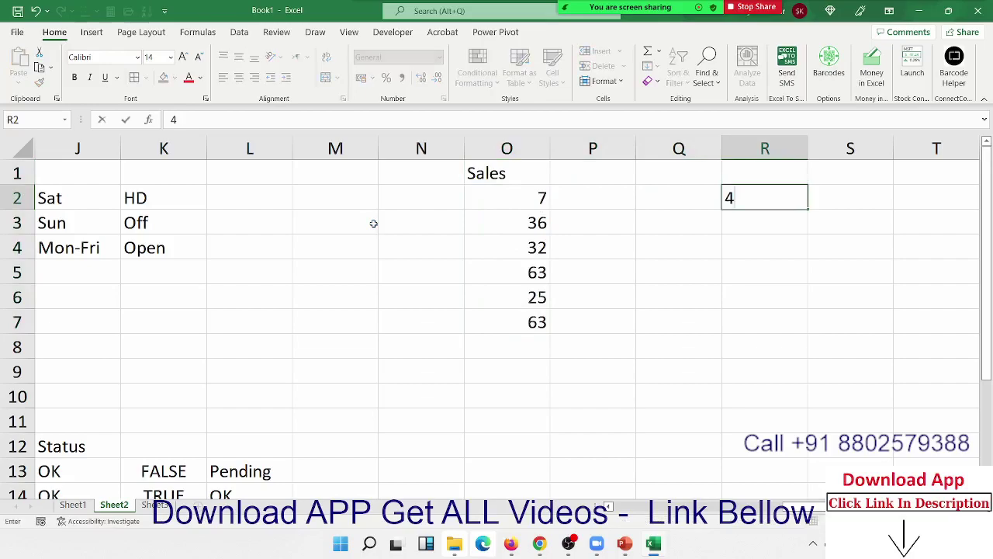
pyautogui.write('5')
pyautogui.press('BackSpace')
pyautogui.press('BackSpace')
pyautogui.write('0-4')
pyautogui.write('0')
pyautogui.press('Return')
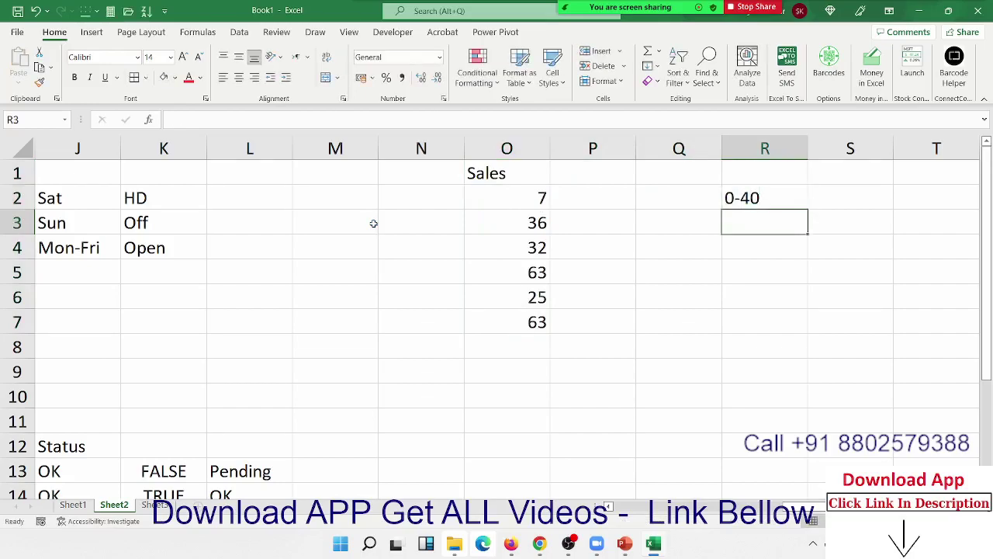
pyautogui.write('4')
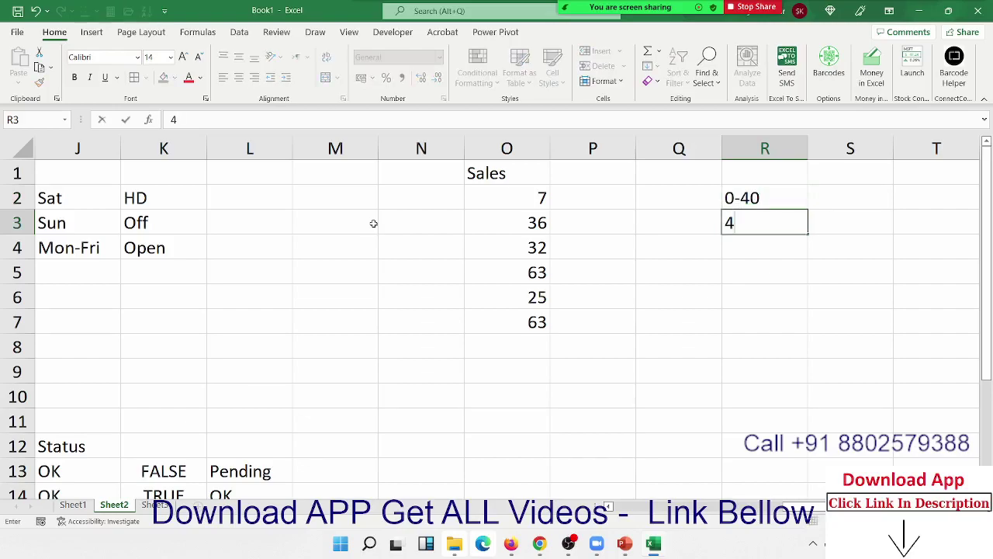
pyautogui.write('1-80')
pyautogui.press('Return')
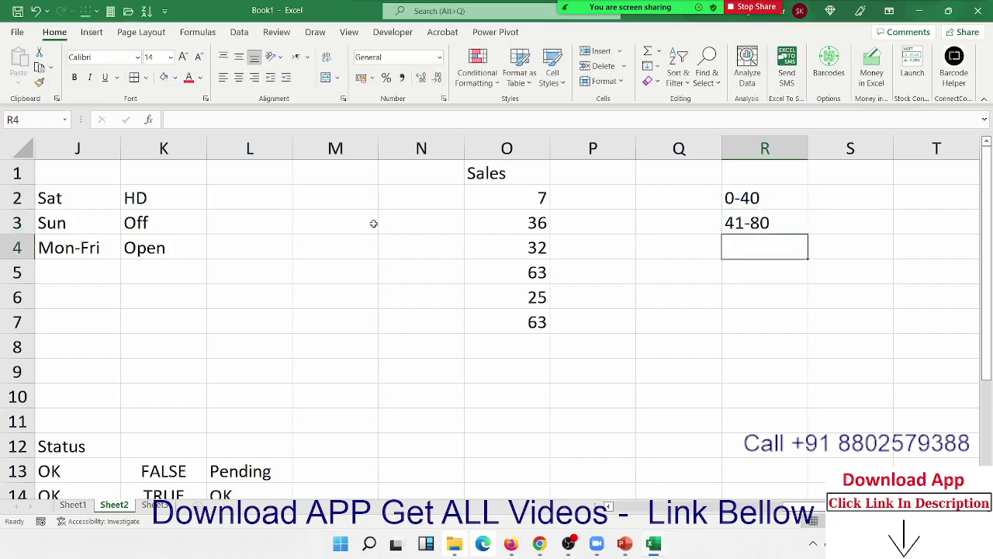
pyautogui.write('81-100')
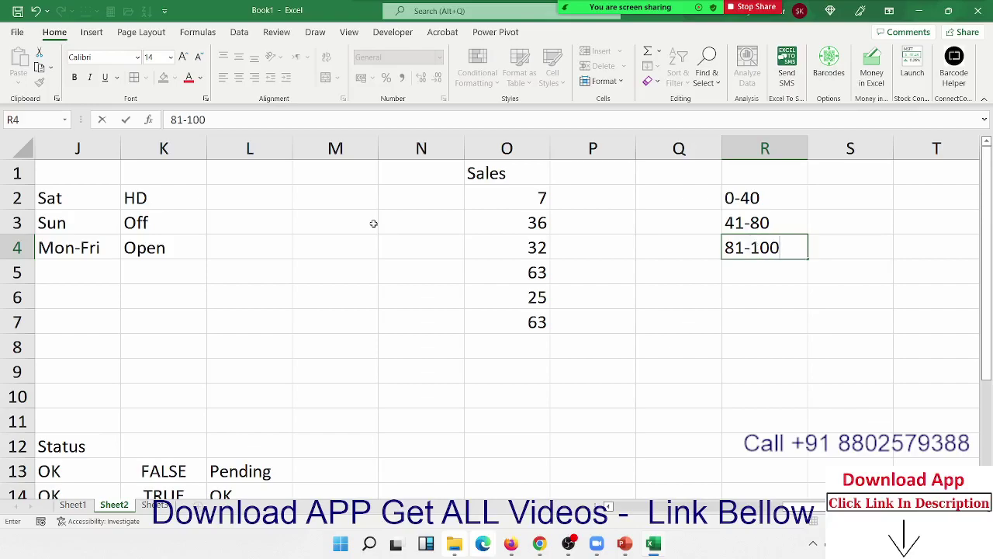
pyautogui.press('Return')
# Remove the extra >100 range from R5, leaving the three ranges.
pyautogui.write('>2')
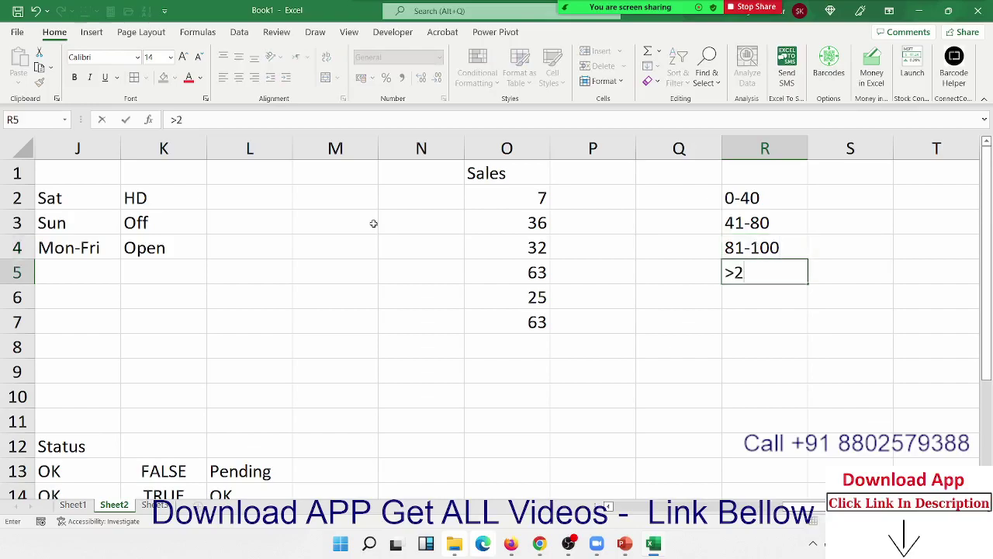
pyautogui.press('BackSpace')
pyautogui.write('100')
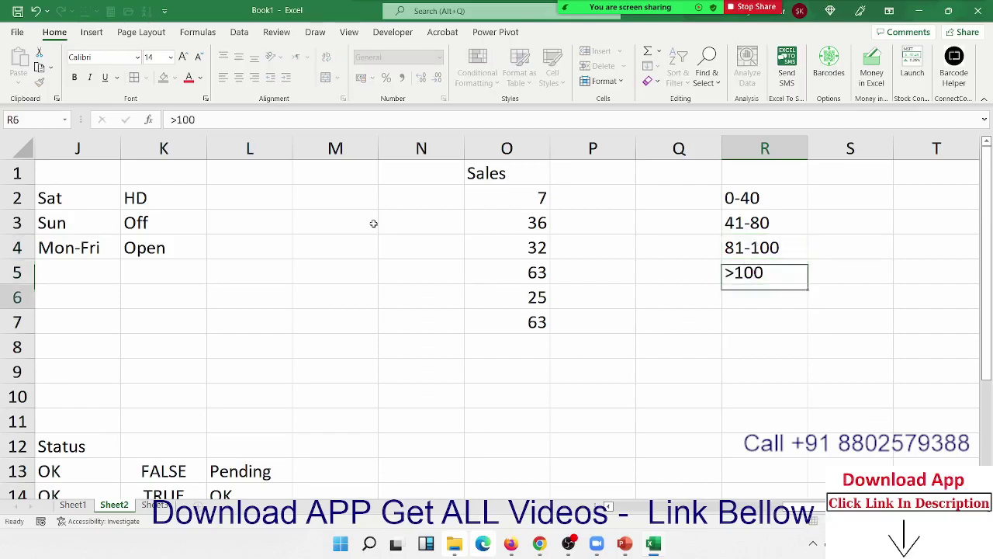
pyautogui.press('Return')
pyautogui.press('Up')
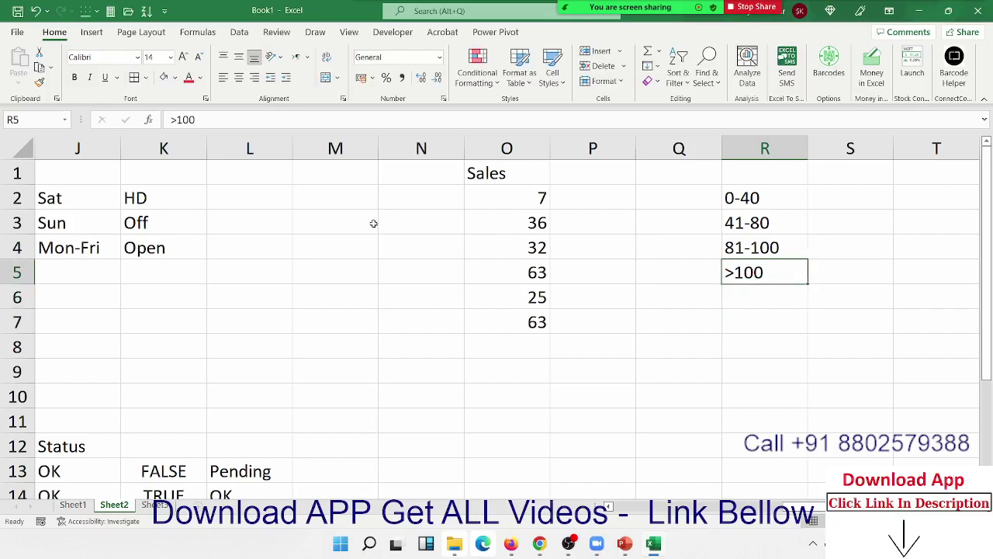
pyautogui.press('Delete')
pyautogui.press('Up')
pyautogui.press('Up')
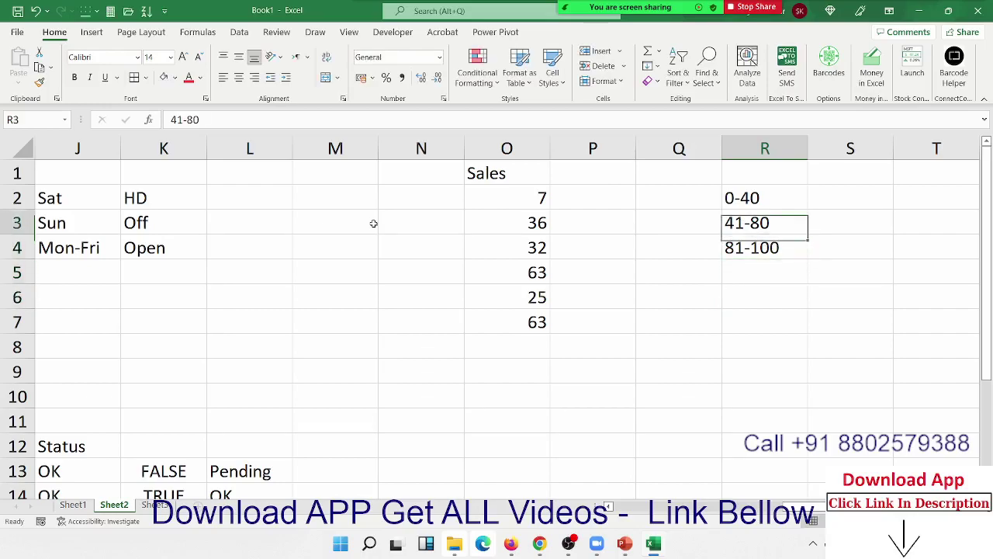
pyautogui.press('Up')
pyautogui.press('Up')
pyautogui.press('Down')
pyautogui.press('Right')
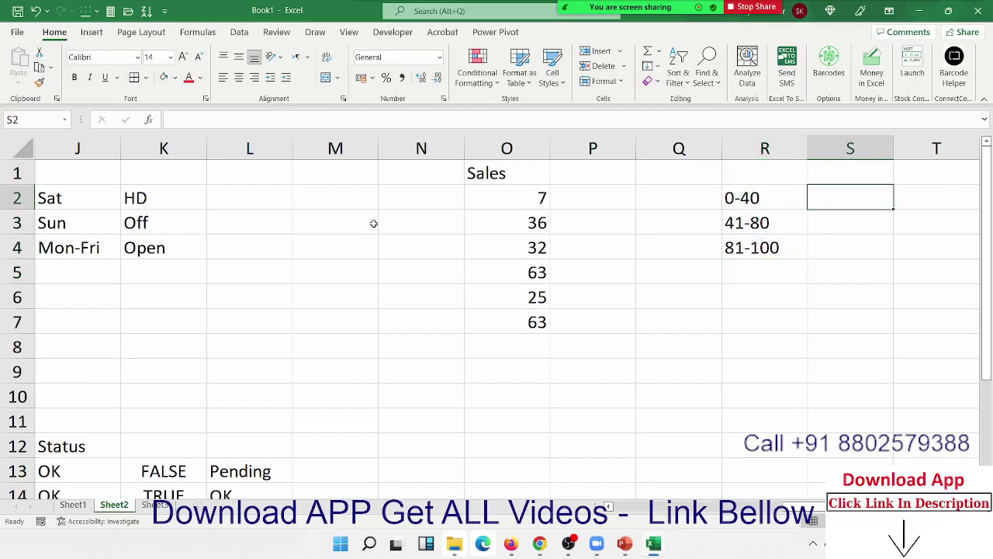
# Enter grades C, B and A in S2:S4 beside the matching ranges.
pyautogui.write('C')
pyautogui.press('Return')
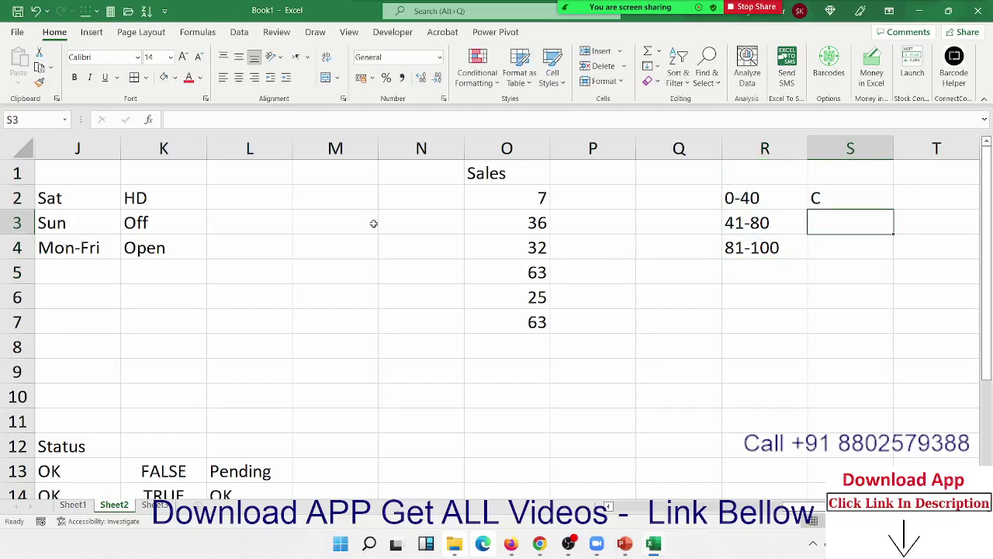
pyautogui.write('B')
pyautogui.press('Return')
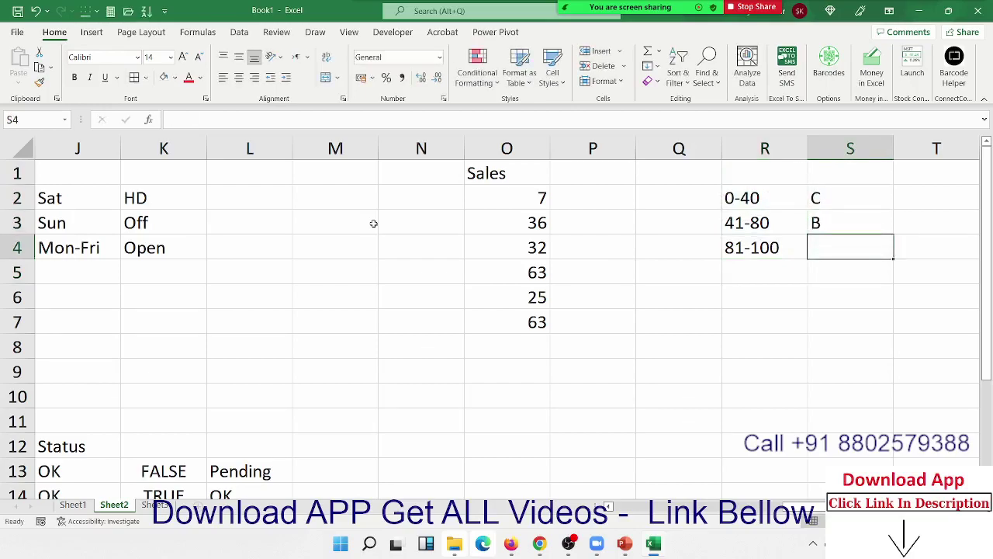
pyautogui.write('A')
pyautogui.press('Return')
pyautogui.press('Left')
pyautogui.press('Left')
pyautogui.press('Left')
pyautogui.press('Up')
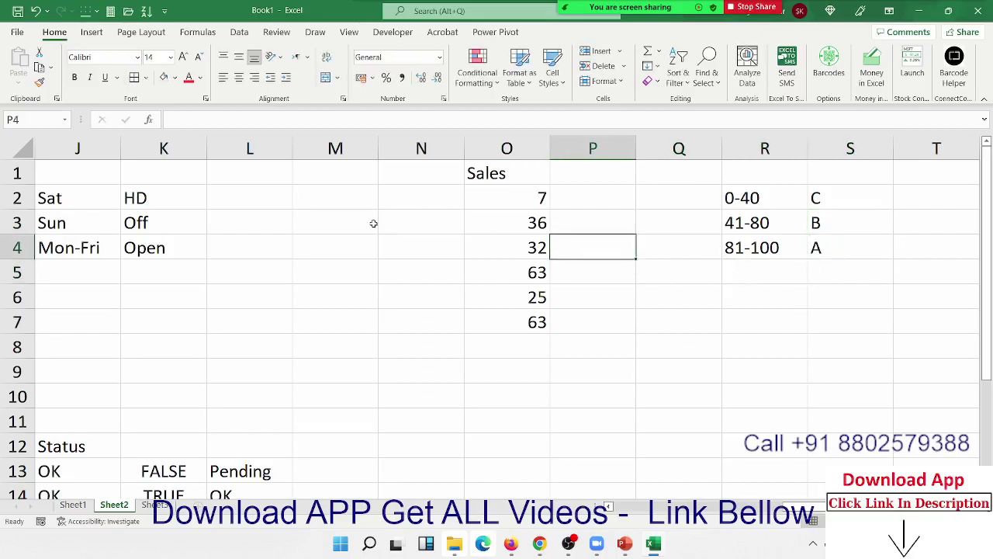
pyautogui.press('Up')
pyautogui.press('Up')
# Type a nested IF in P2: O2<=40 gives C, <=80 B, <=100 A, else Fail.
pyautogui.write('=')
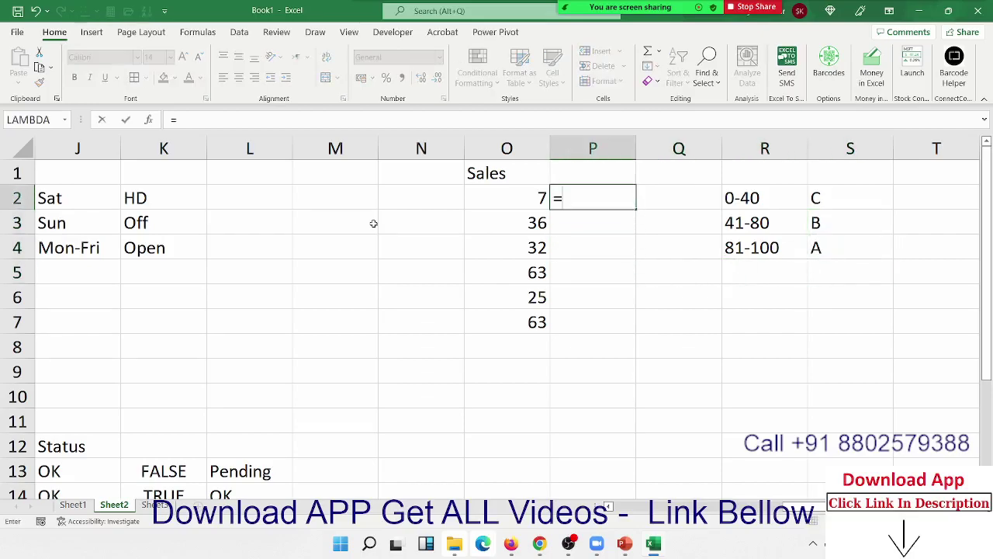
pyautogui.write('if')
pyautogui.press('Tab')
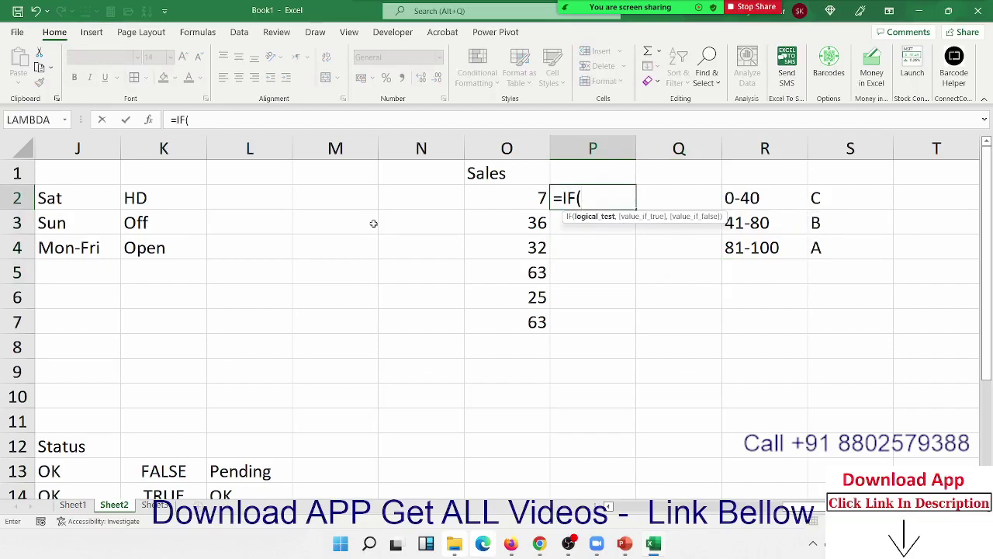
pyautogui.press('Left')
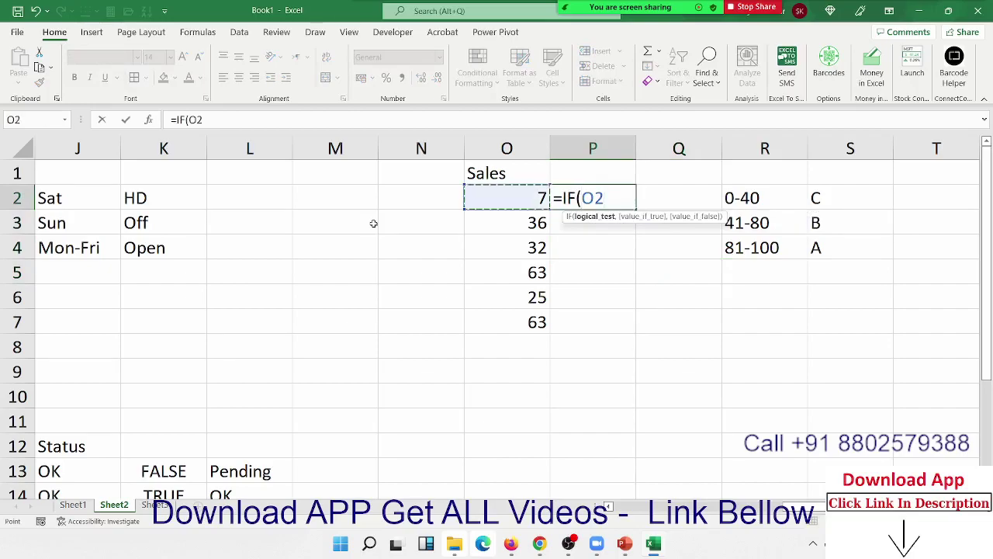
pyautogui.write('<=4')
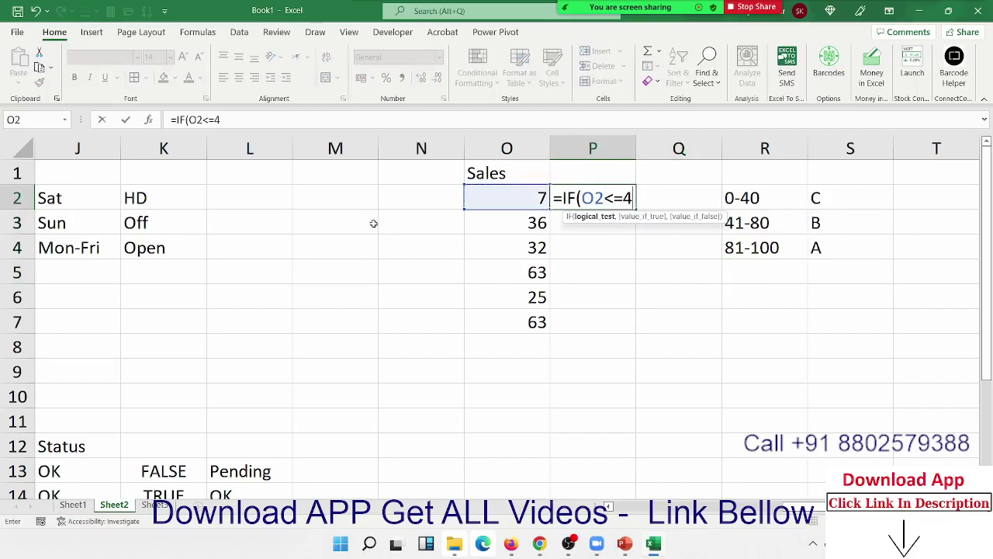
pyautogui.write('0,')
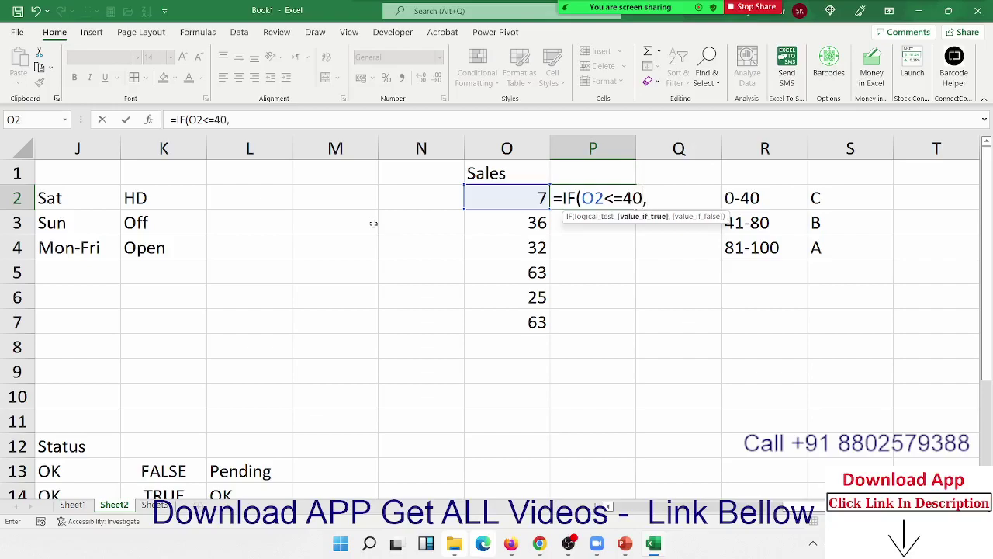
pyautogui.write('"C",')
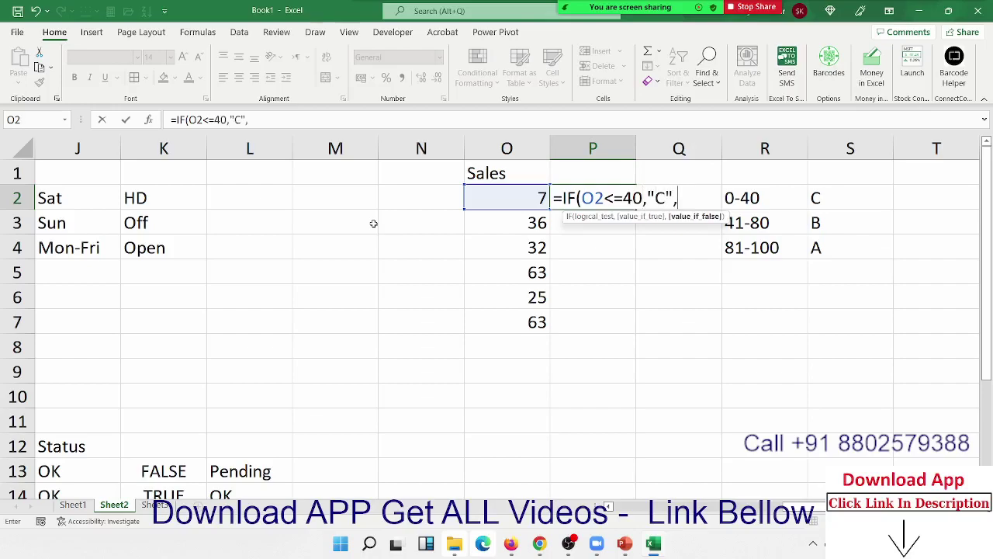
pyautogui.write('if(O2')
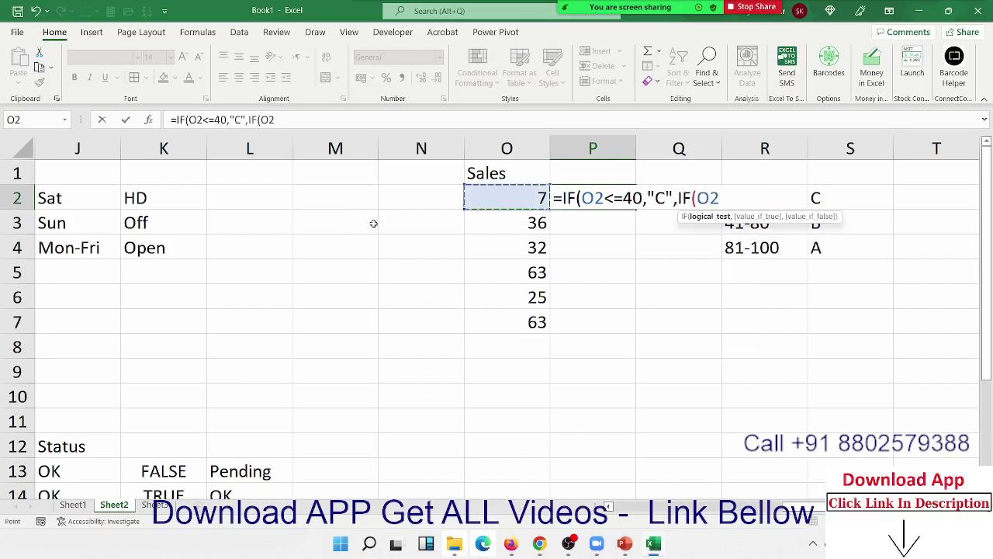
pyautogui.write('<')
pyautogui.write('=80')
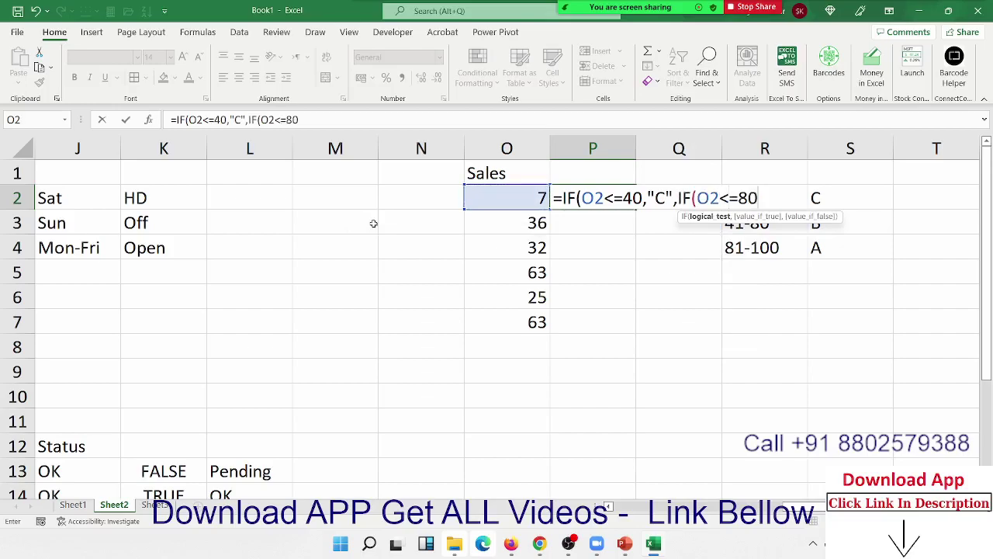
pyautogui.write(',"')
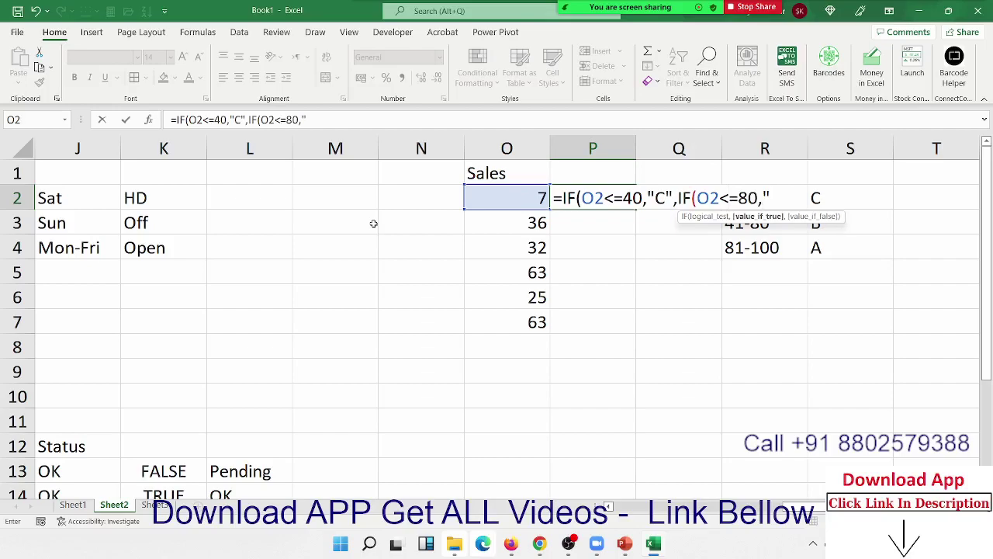
pyautogui.write('B",')
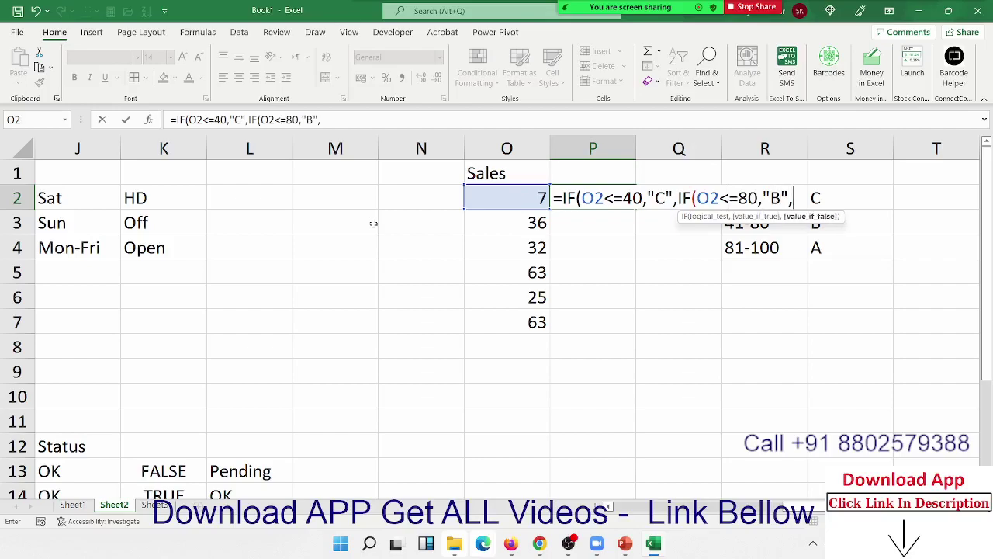
pyautogui.write('I')
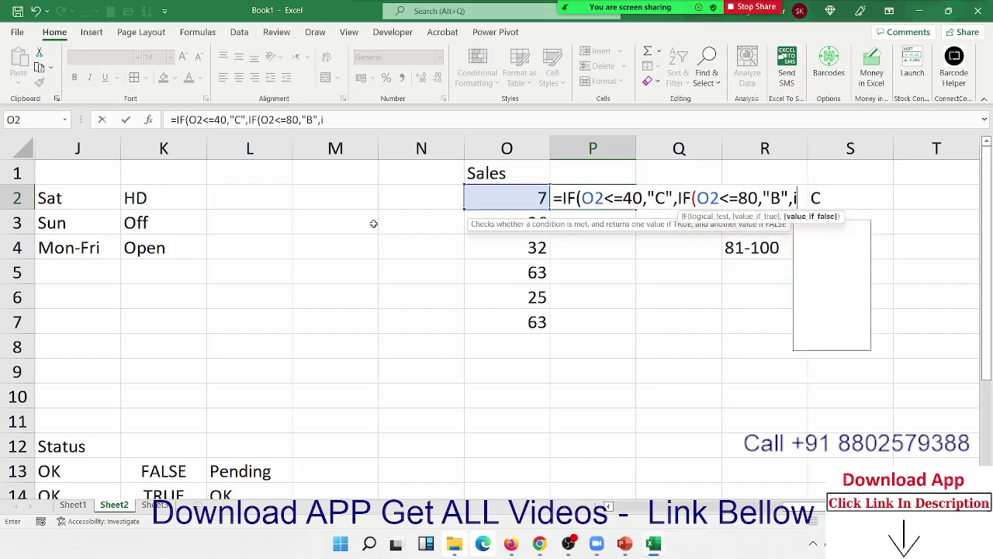
pyautogui.write('F(')
pyautogui.press('Left')
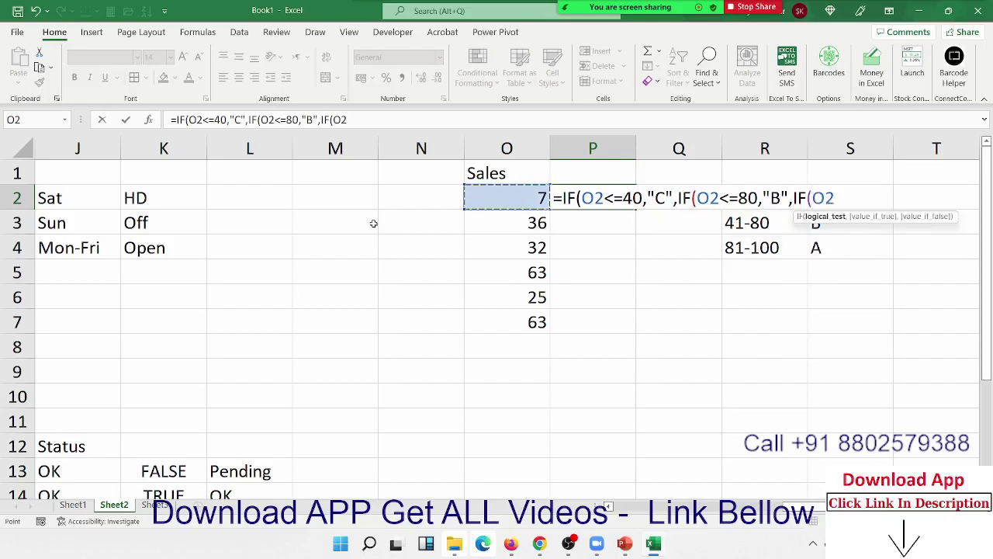
pyautogui.write('<=')
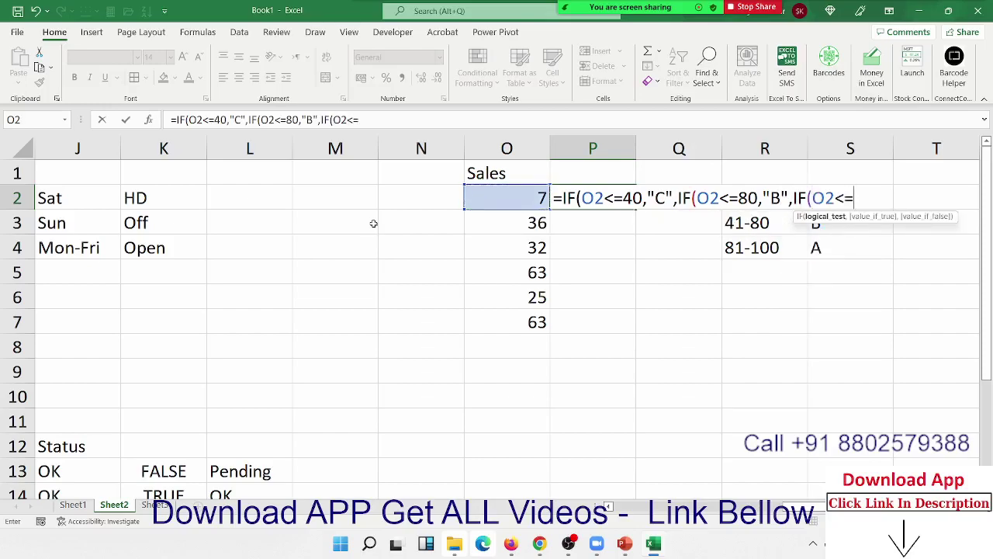
pyautogui.write('100')
pyautogui.write(',"')
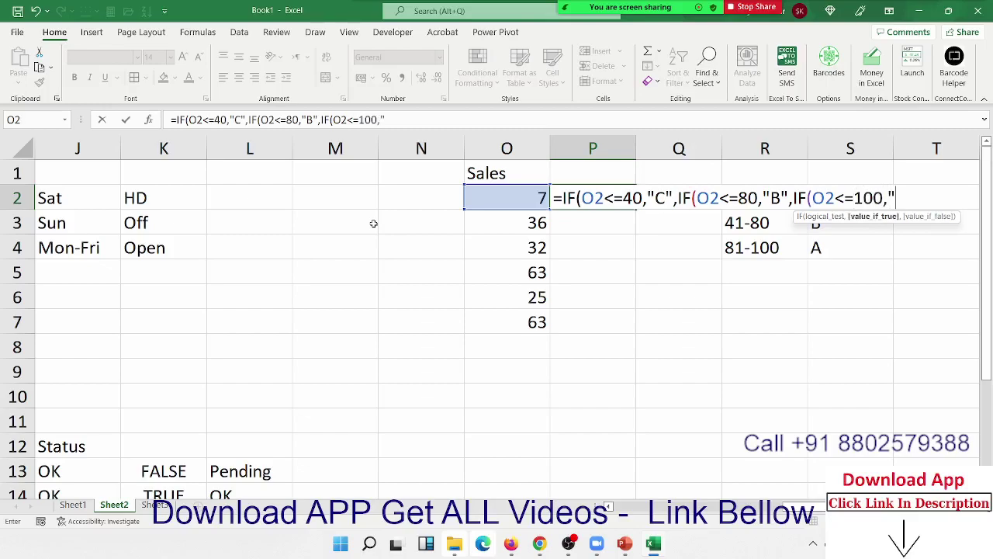
pyautogui.write('A"')
pyautogui.write(')')
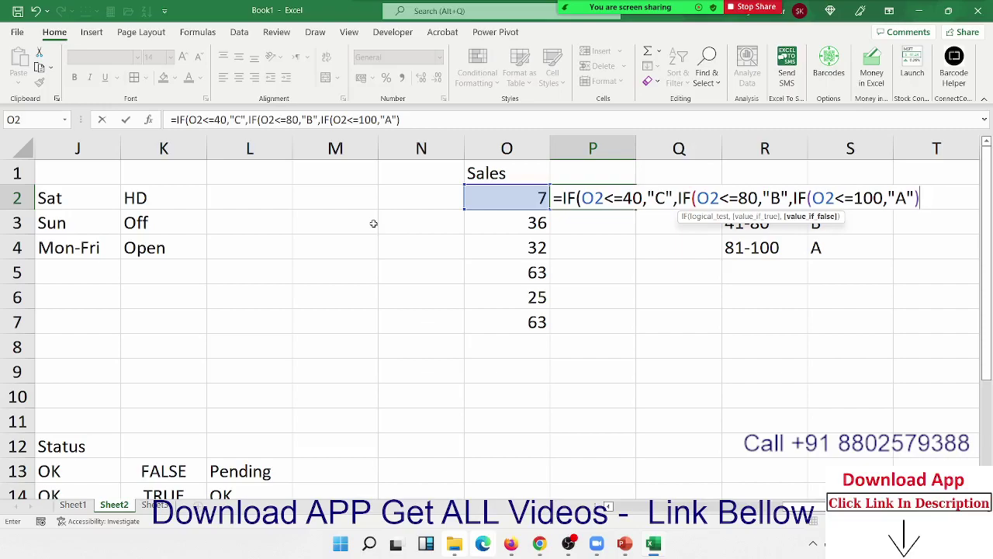
pyautogui.press('BackSpace')
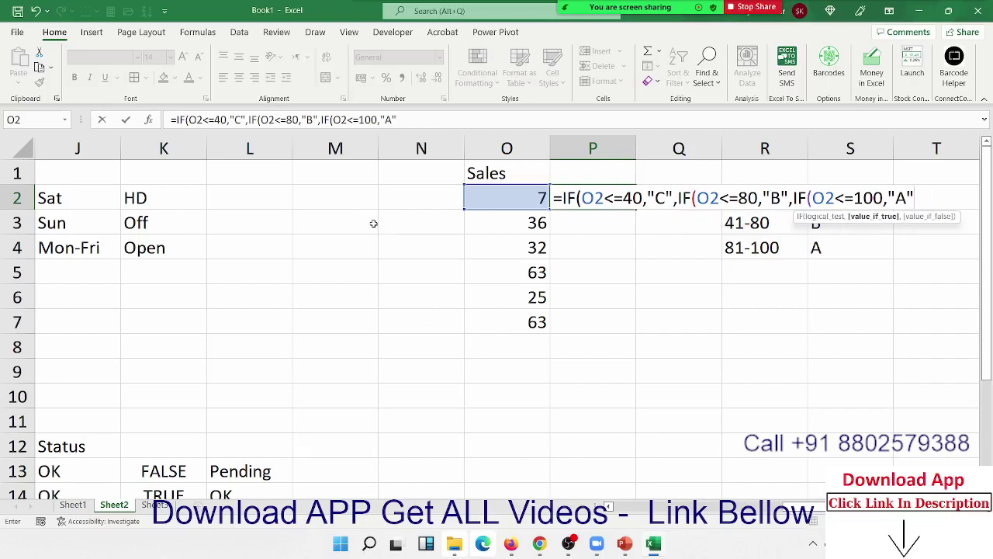
pyautogui.write(',"')
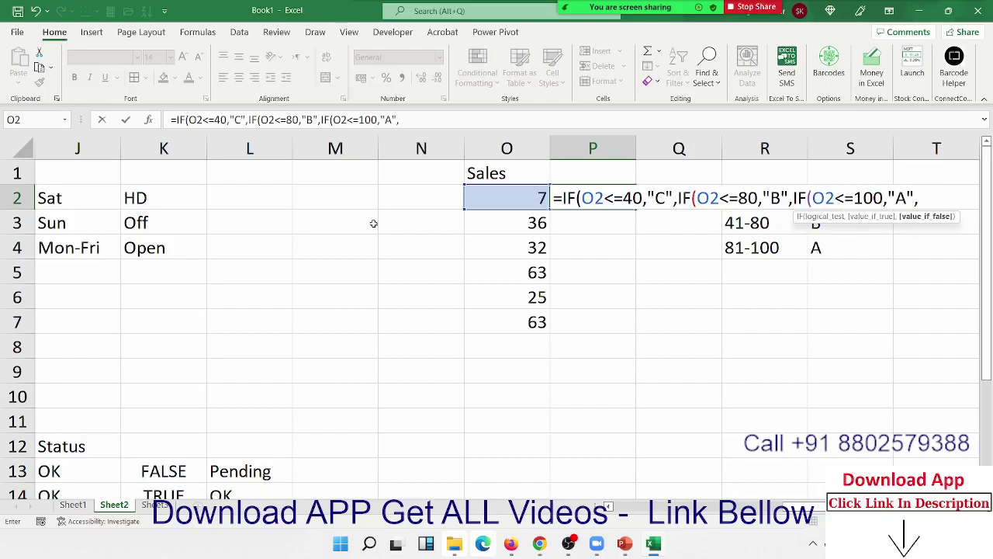
pyautogui.write('Fai')
pyautogui.write('l"')
pyautogui.write(')')
# Close the Zoom toolbar and commit P2's nested IF with the parenthesis fix, returning C for 7.
pyautogui.moveTo(721, 6)
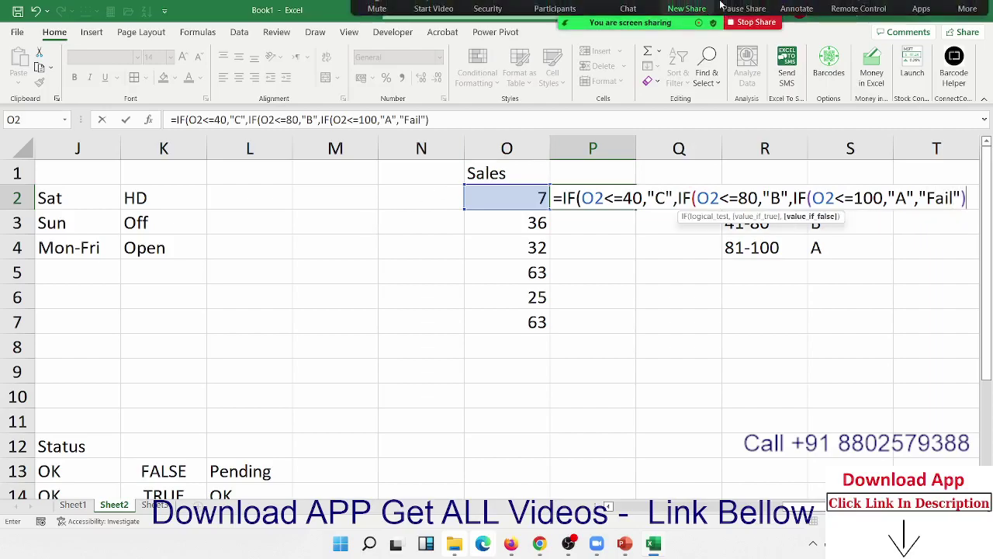
pyautogui.click(797, 16)
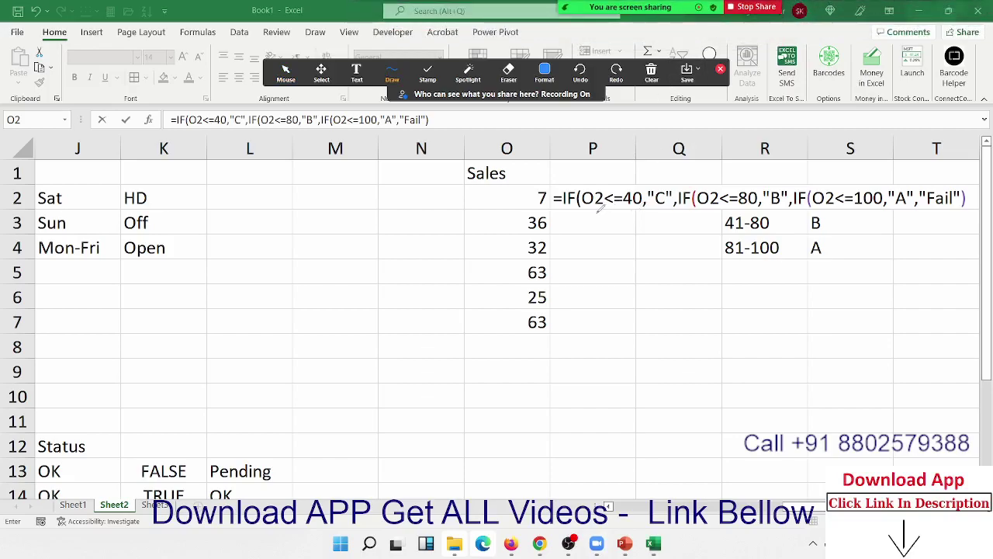
pyautogui.moveTo(592, 212); pyautogui.dragTo(638, 213)
pyautogui.moveTo(710, 207); pyautogui.dragTo(749, 207)
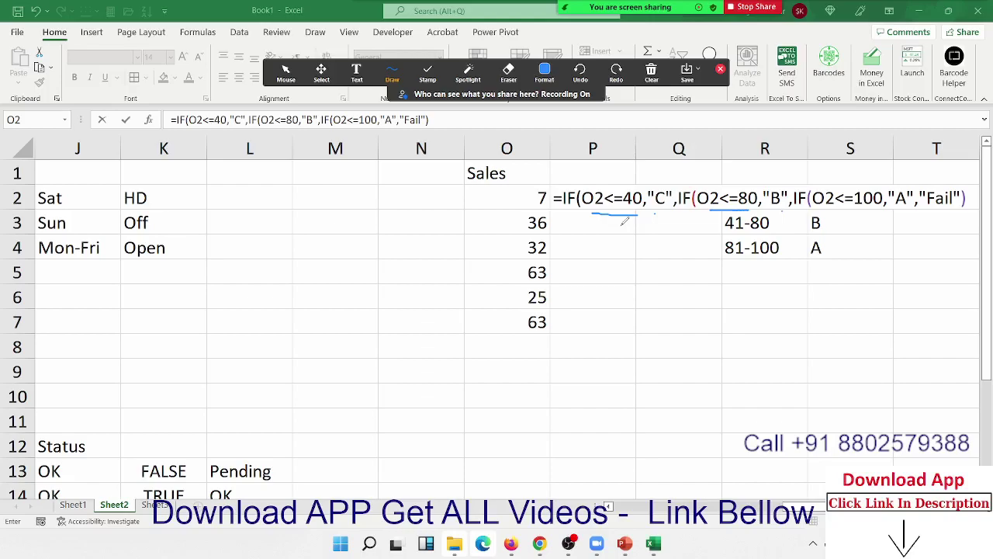
pyautogui.click(544, 73)
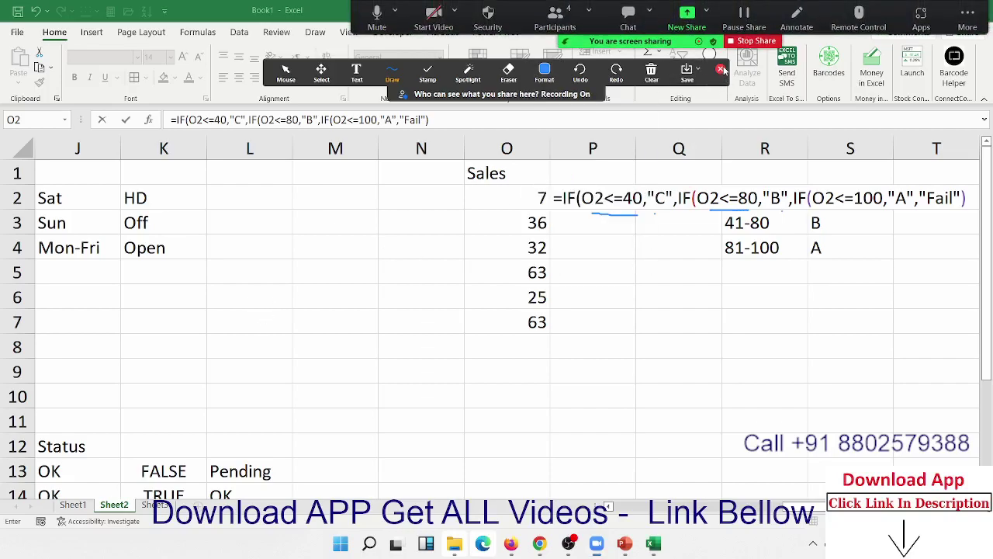
pyautogui.click(721, 70)
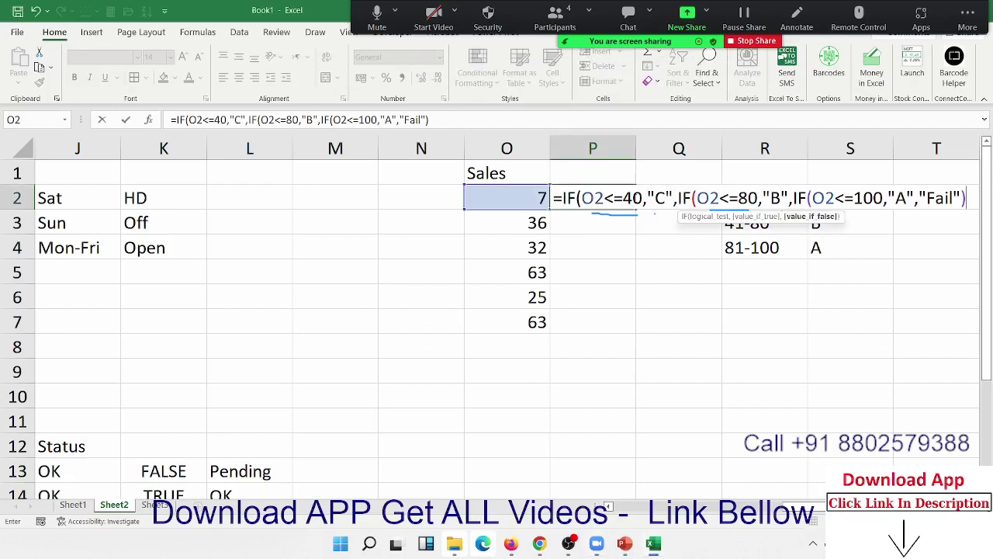
pyautogui.press('Return')
pyautogui.press('Return')
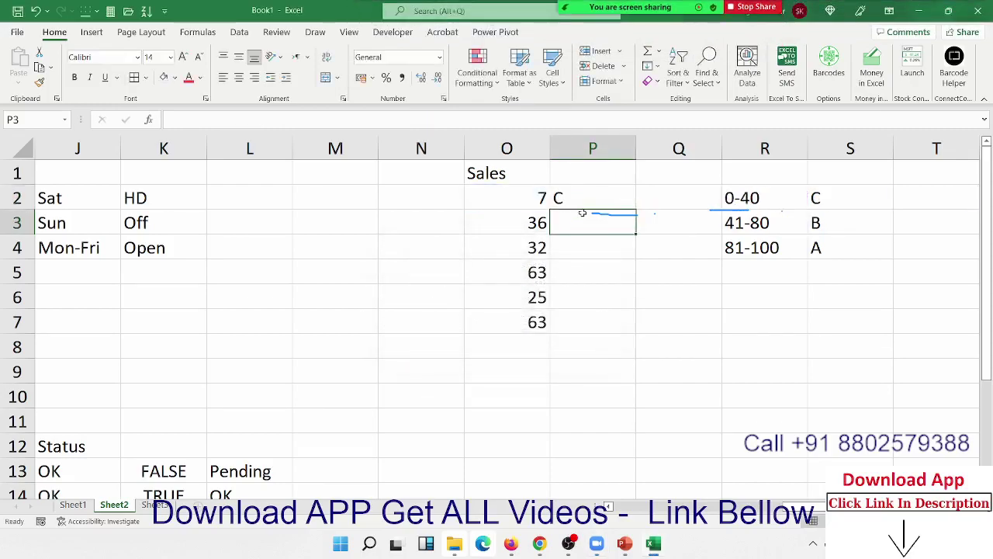
# Fill the P2 grading formula down to P7, giving grades C, C, C, B, C, B.
pyautogui.click(582, 198)
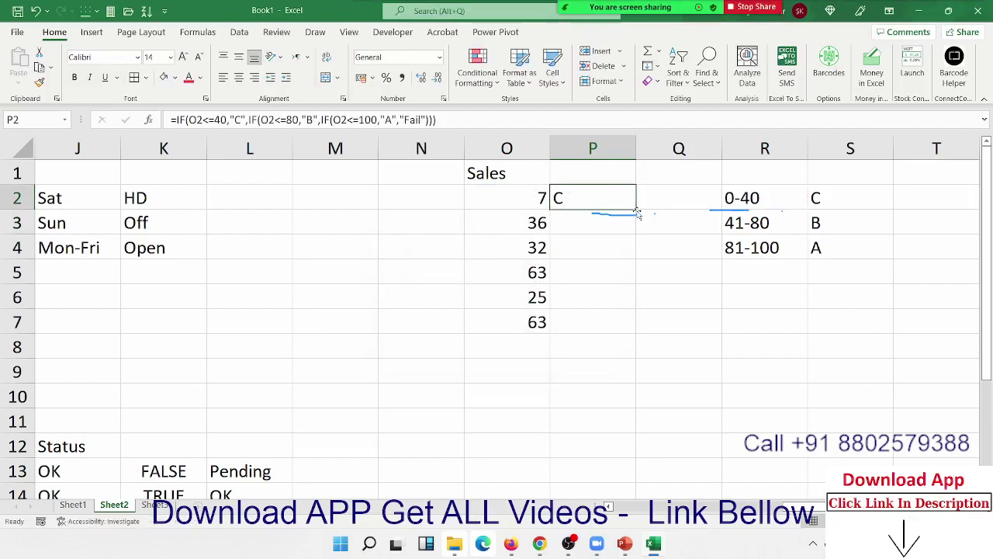
pyautogui.doubleClick(636, 210)
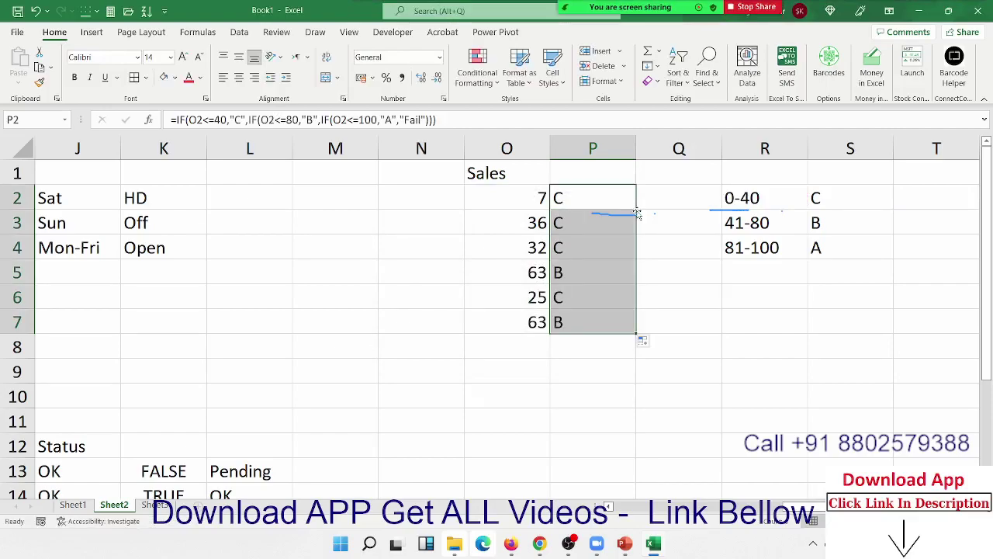
pyautogui.click(574, 229)
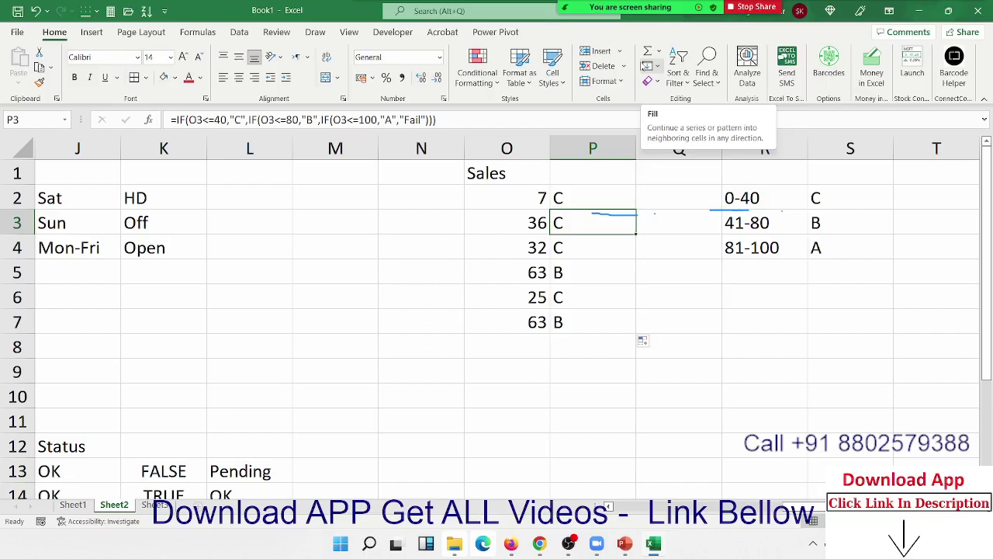
pyautogui.press('Left')
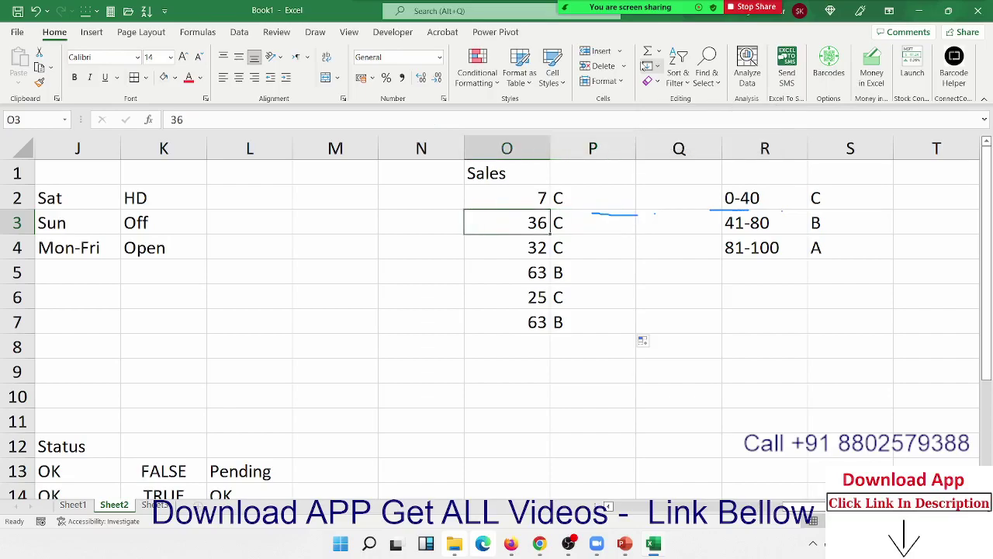
pyautogui.press('Left')
pyautogui.press('Left')
pyautogui.press('Left')
pyautogui.press('Left')
pyautogui.press('Left')
pyautogui.press('Left')
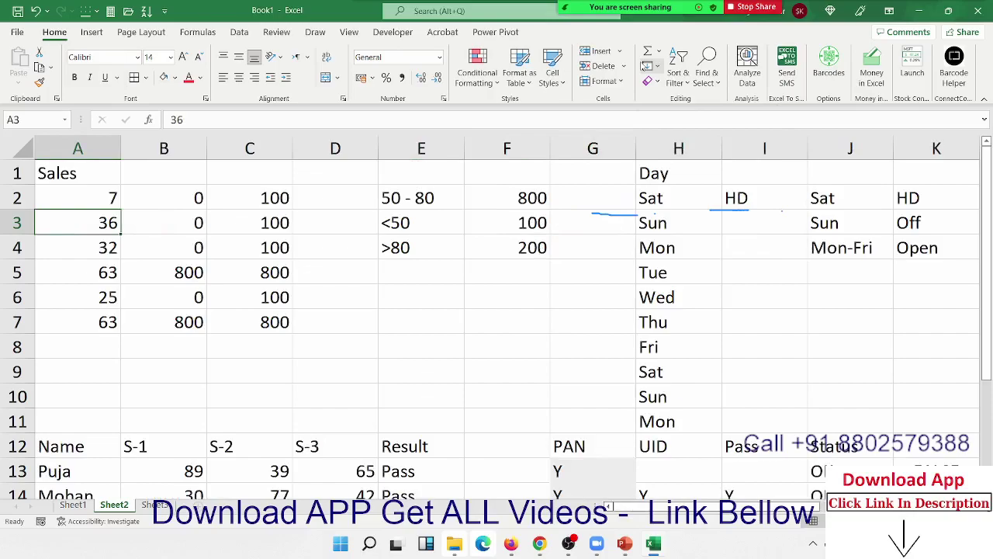